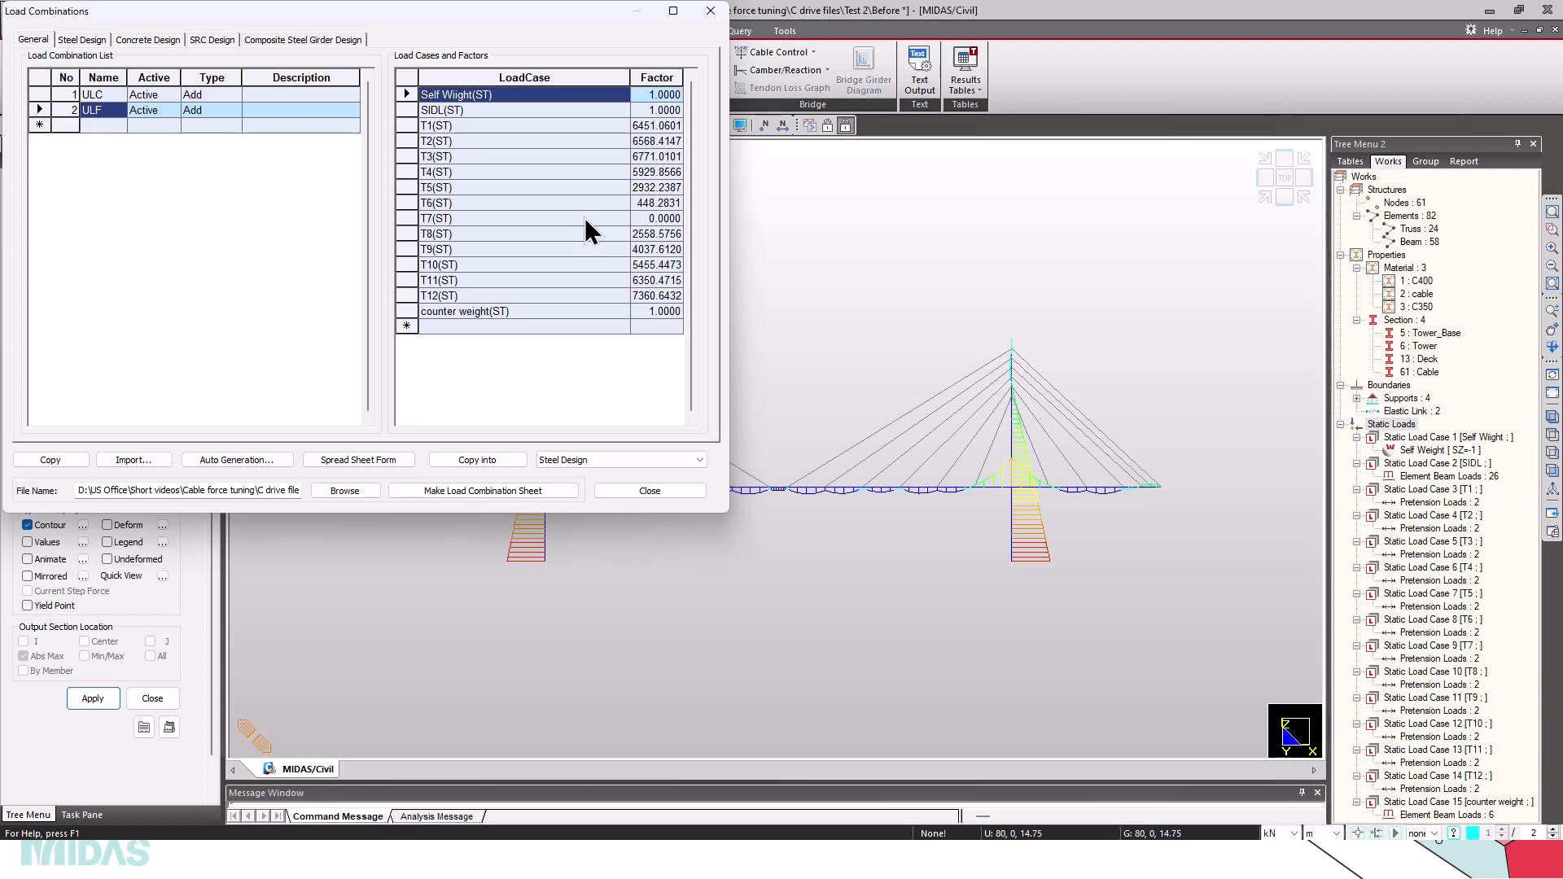
Close the load combinations, start Cable Force Tuning and load the ULF load combination
click(710, 15)
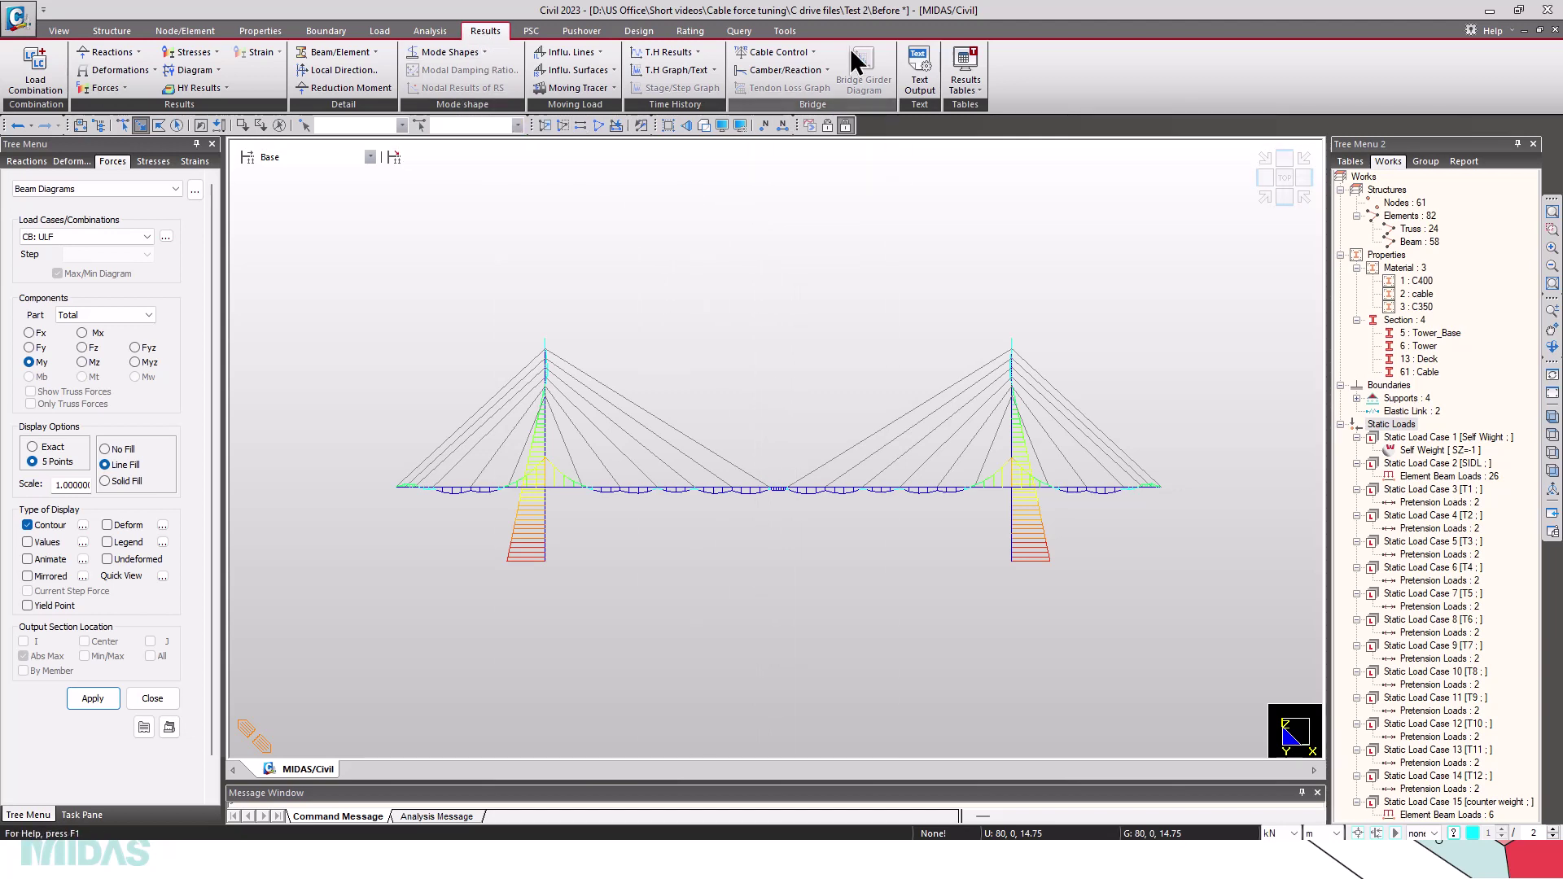
click(804, 52)
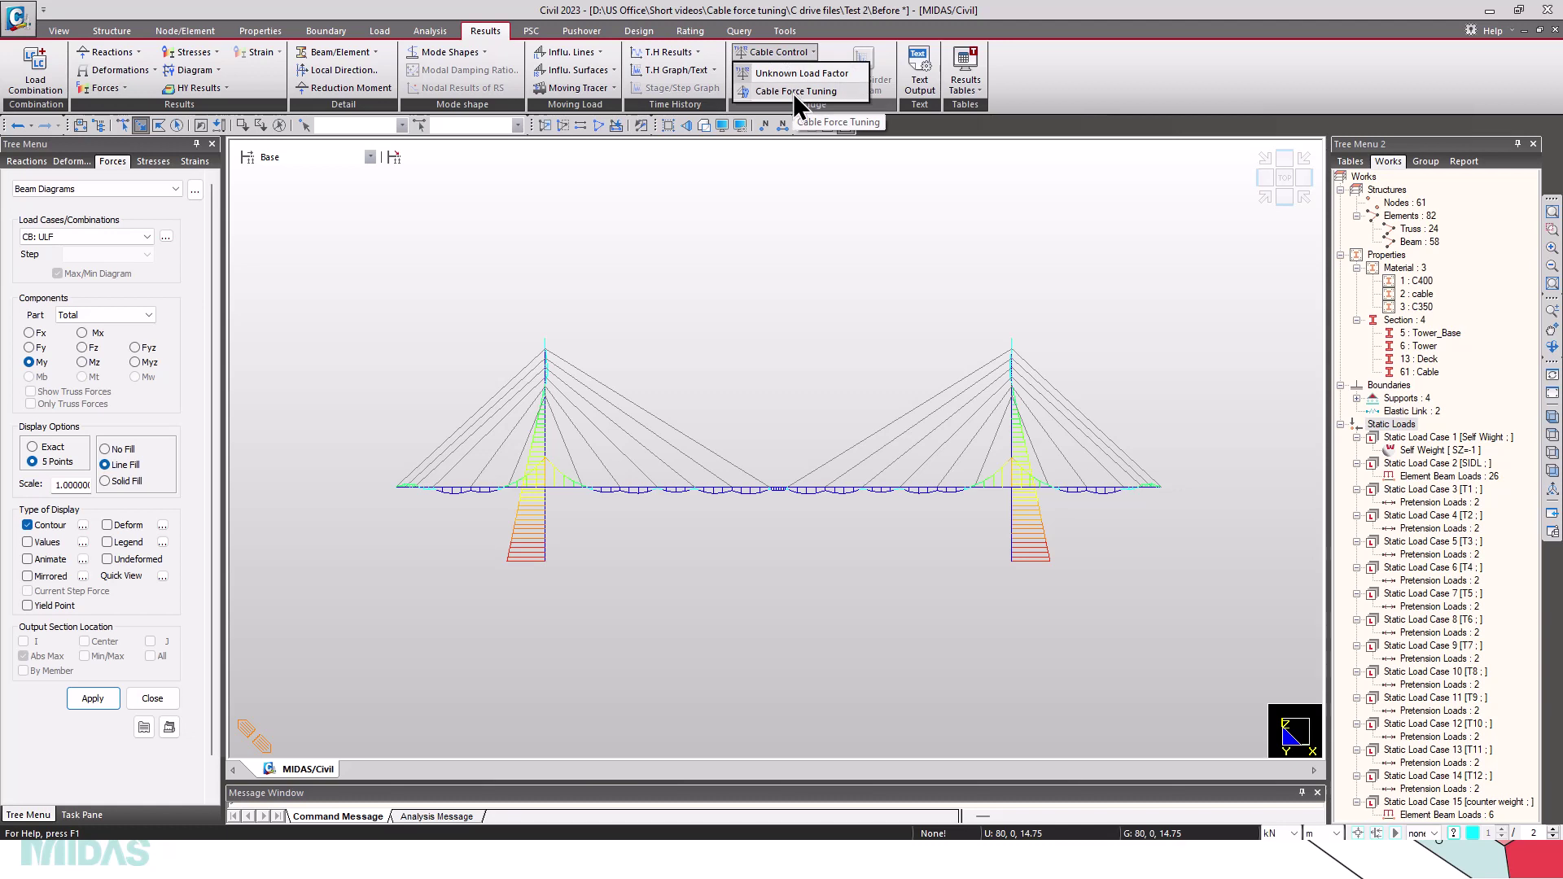
click(794, 90)
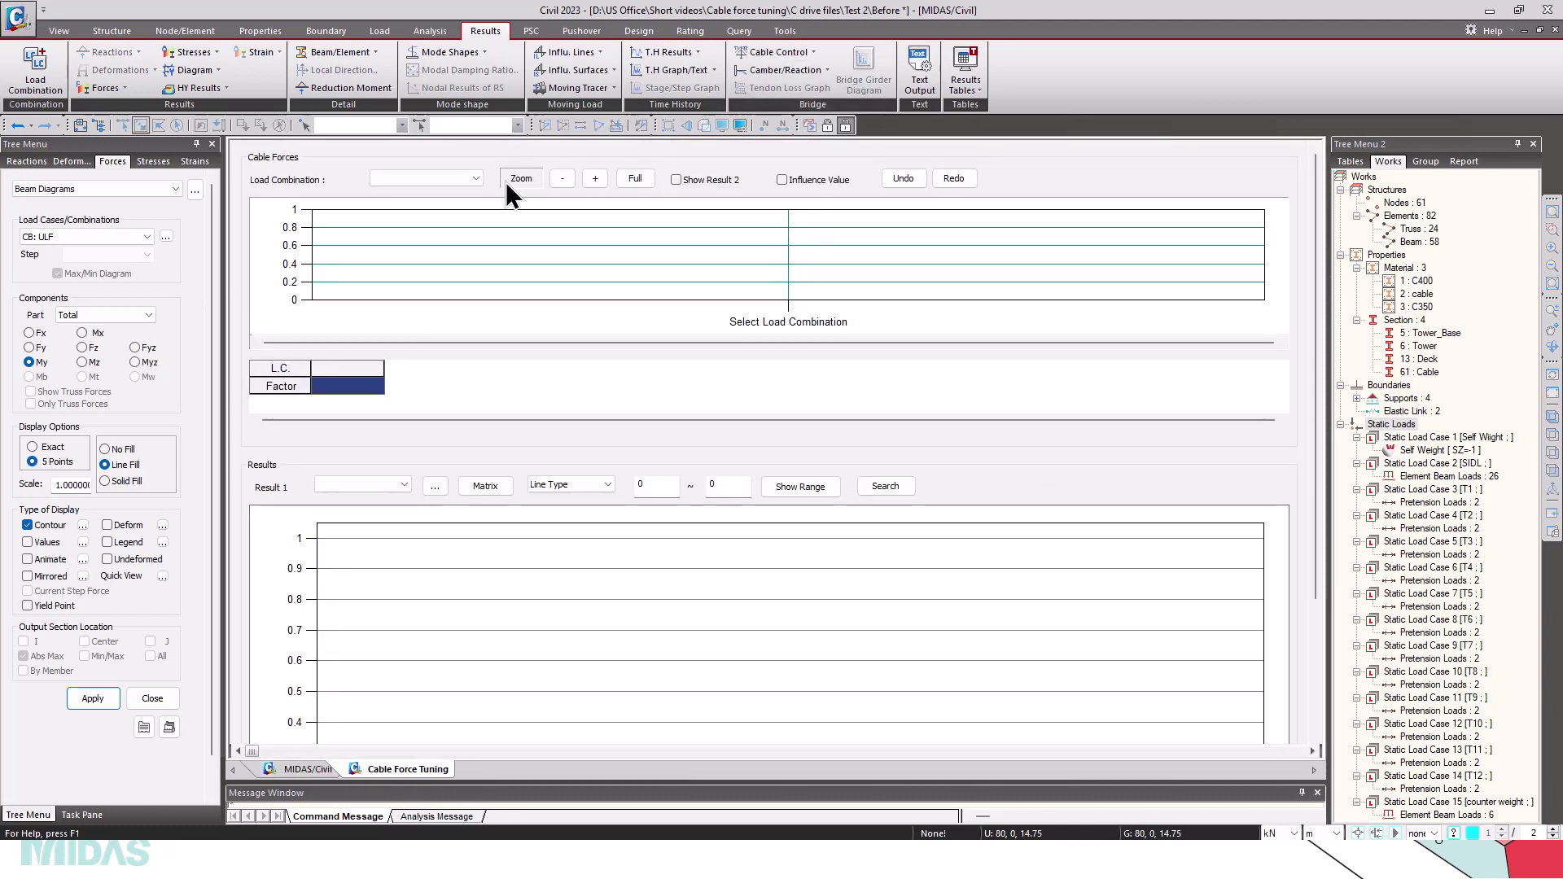
click(473, 178)
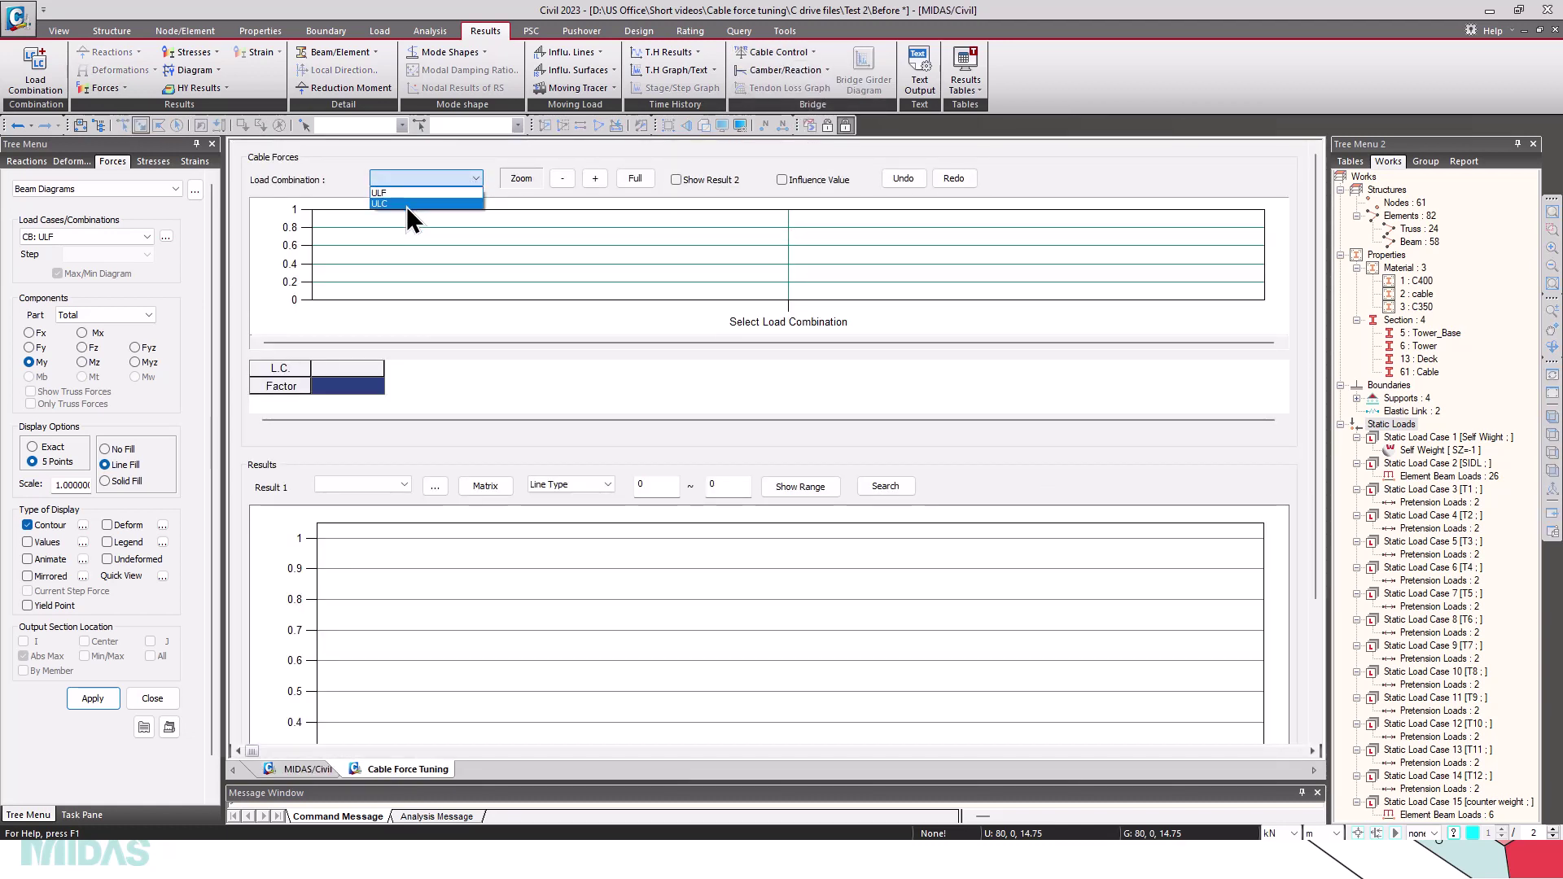
click(403, 194)
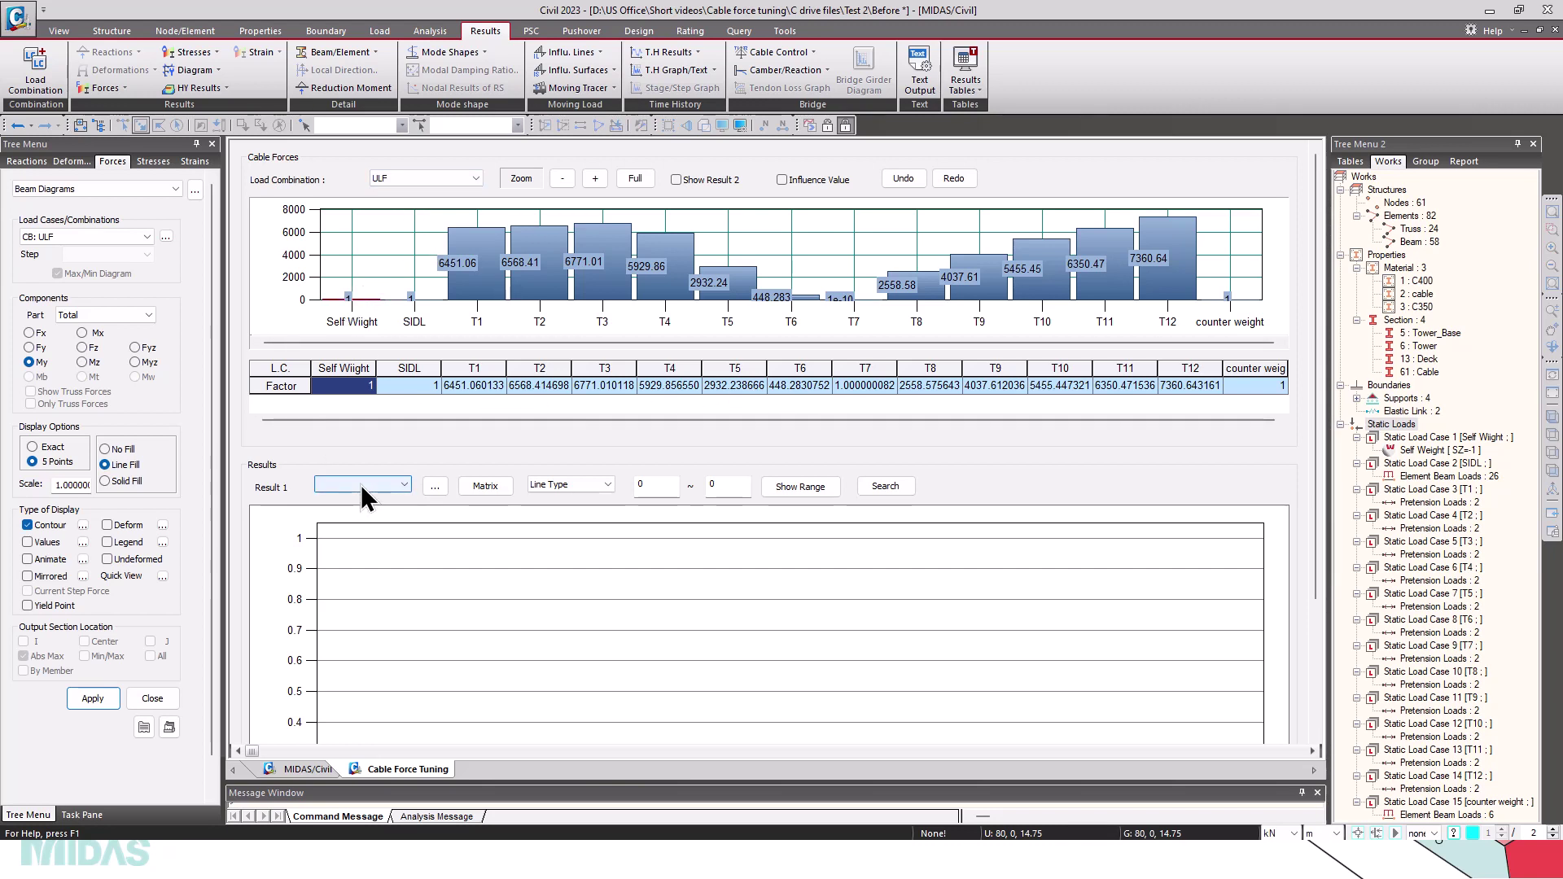
Save the Deck Moment result item with group Deck, type Beam Force, component MY and a +DX axis by Element
click(435, 486)
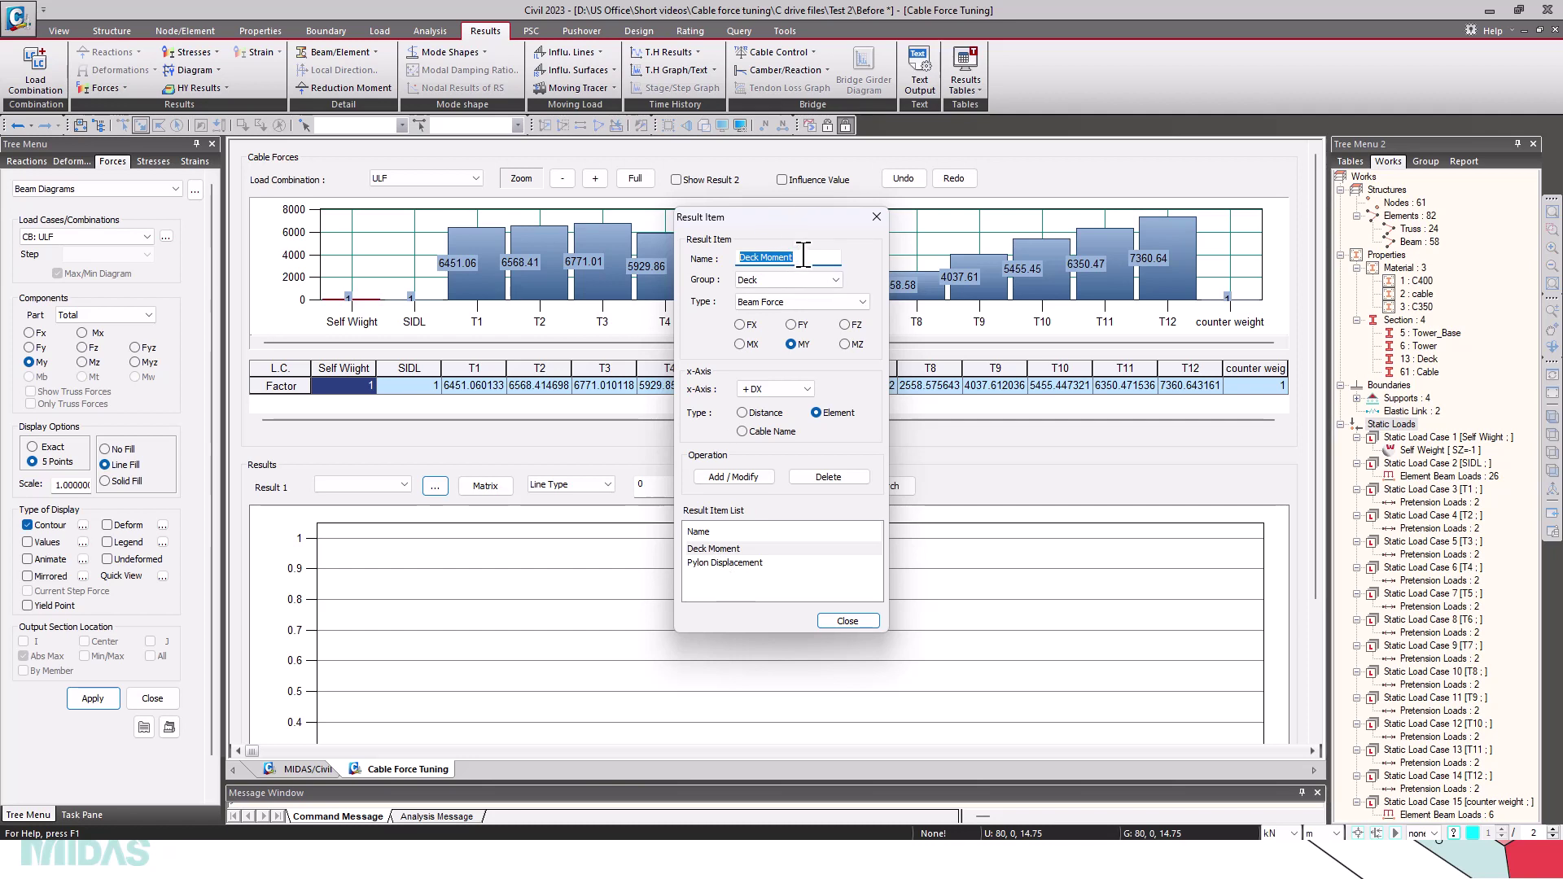
click(808, 282)
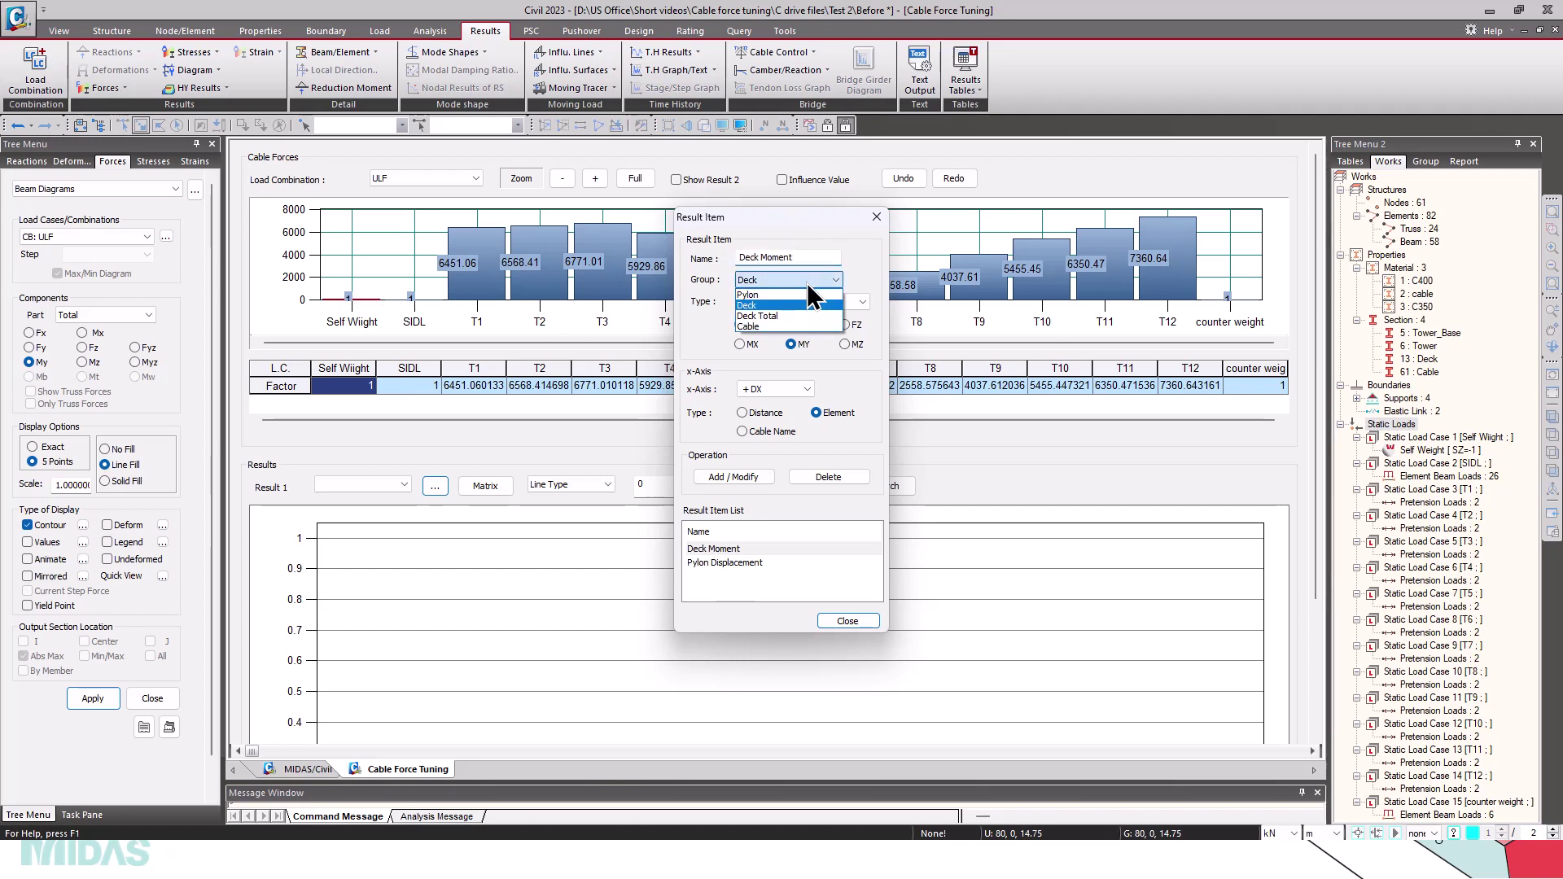
click(807, 281)
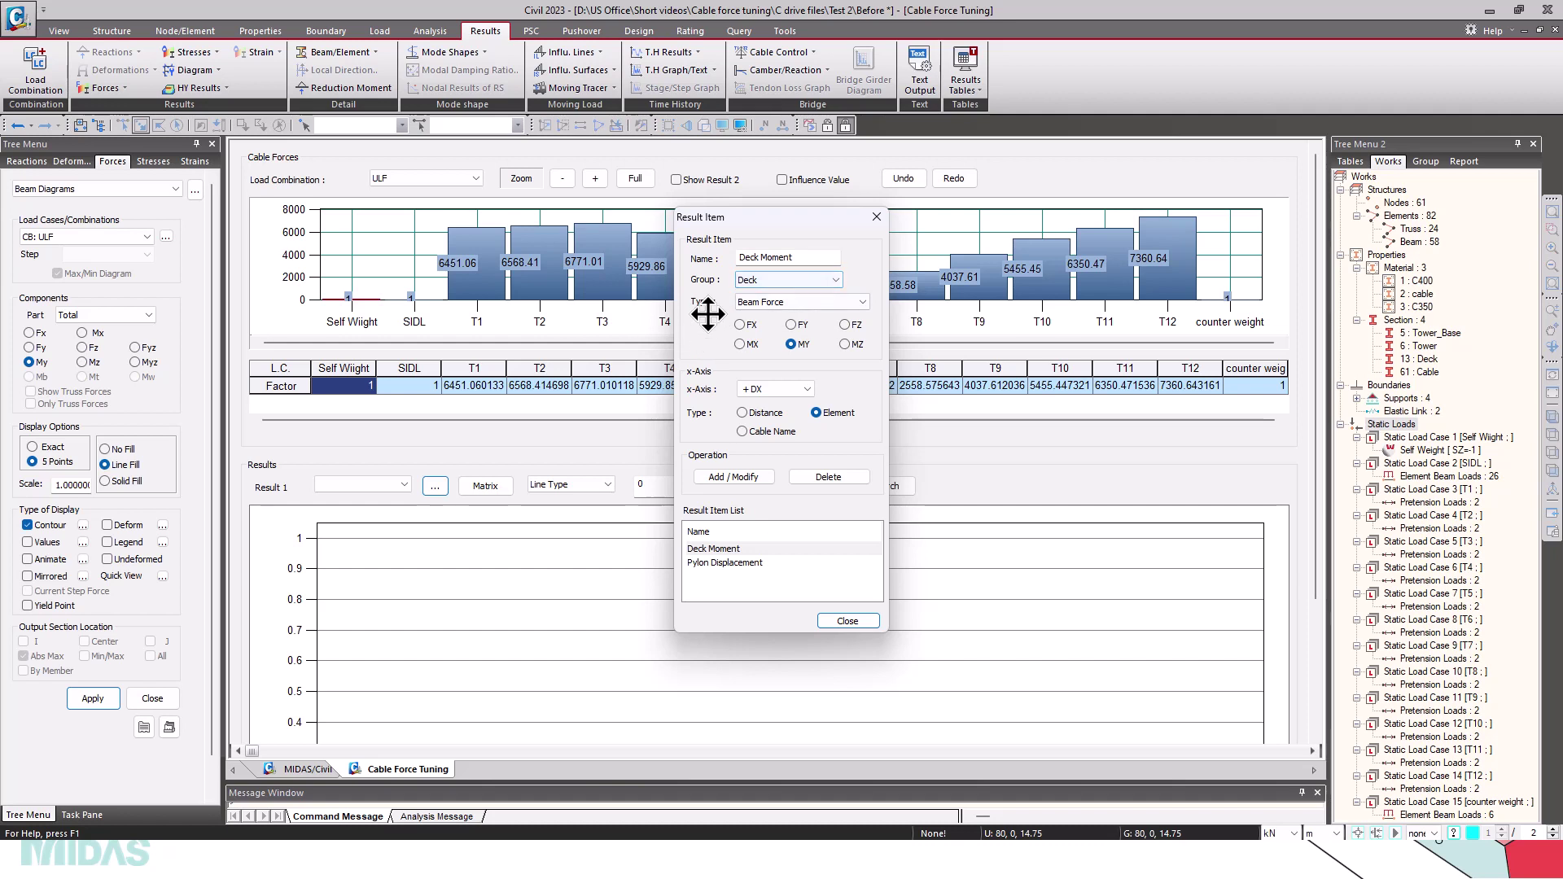
click(811, 306)
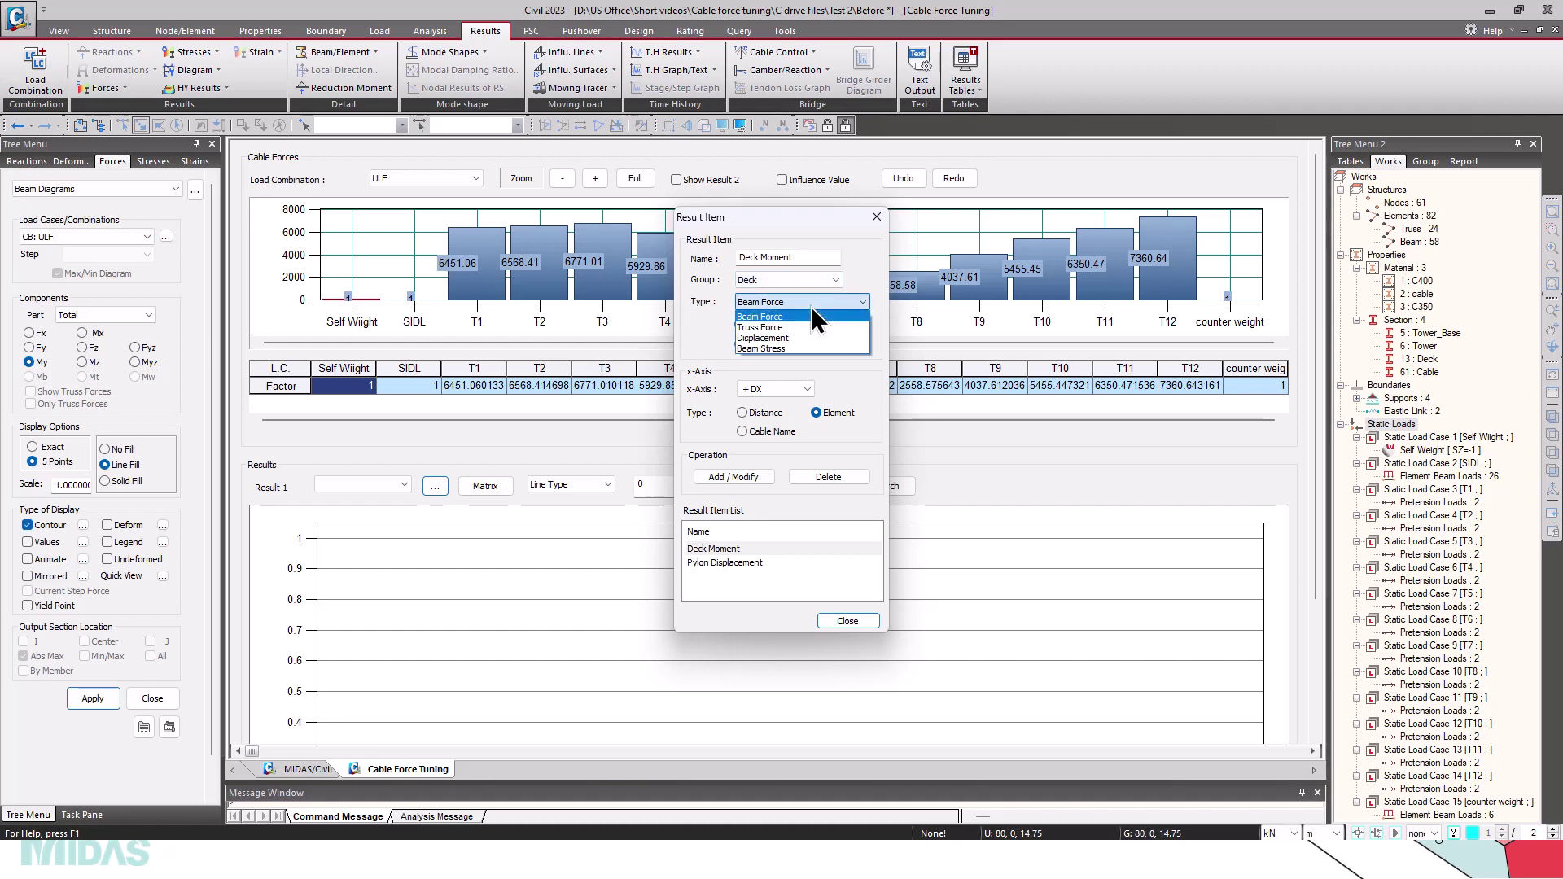
click(811, 306)
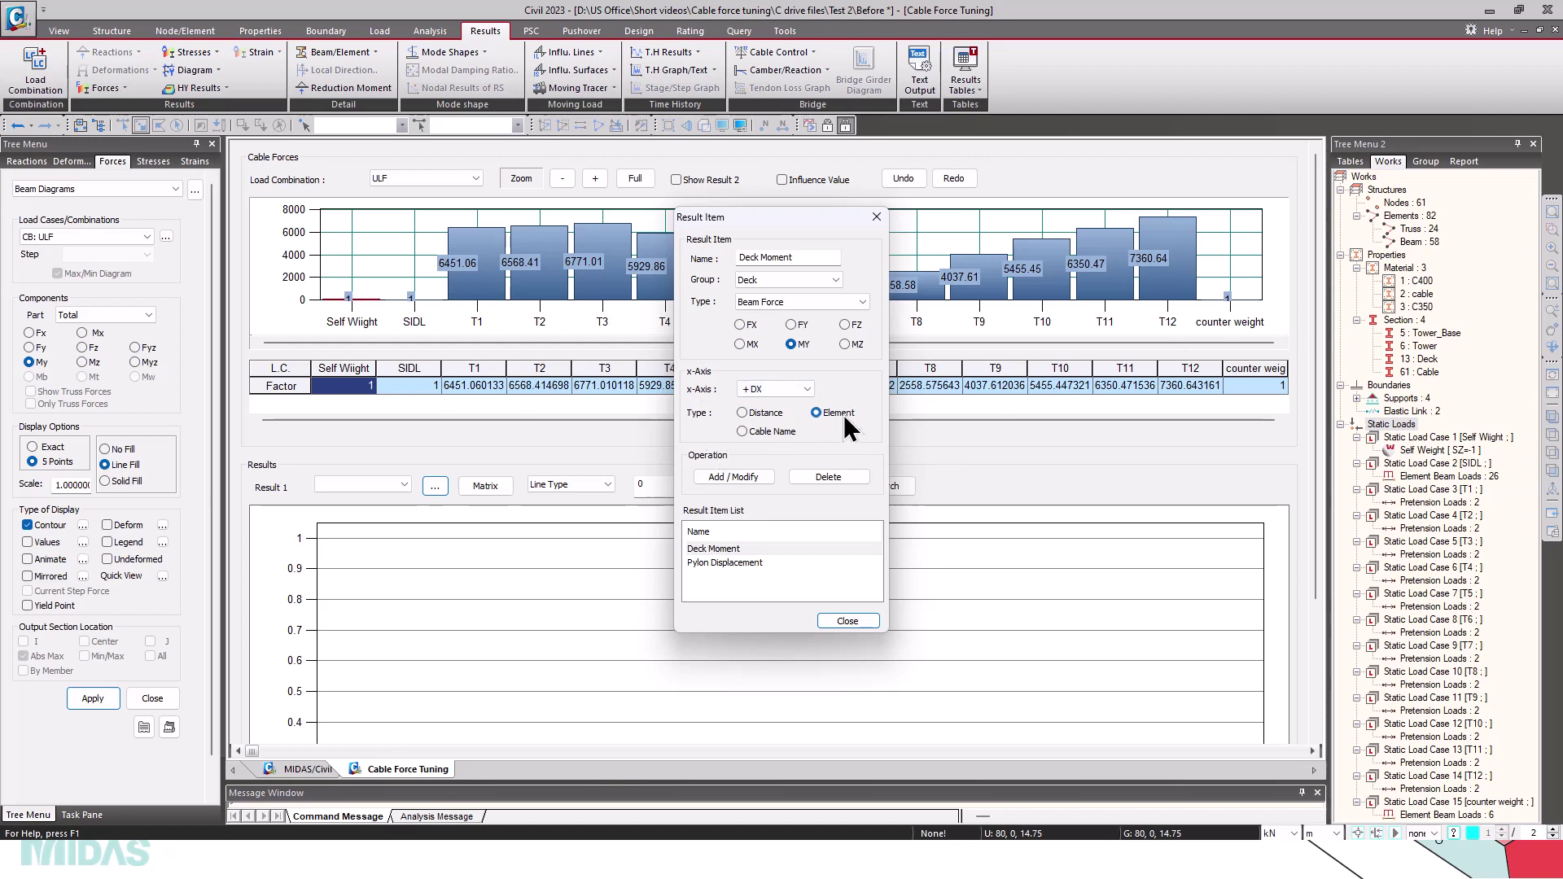
click(739, 475)
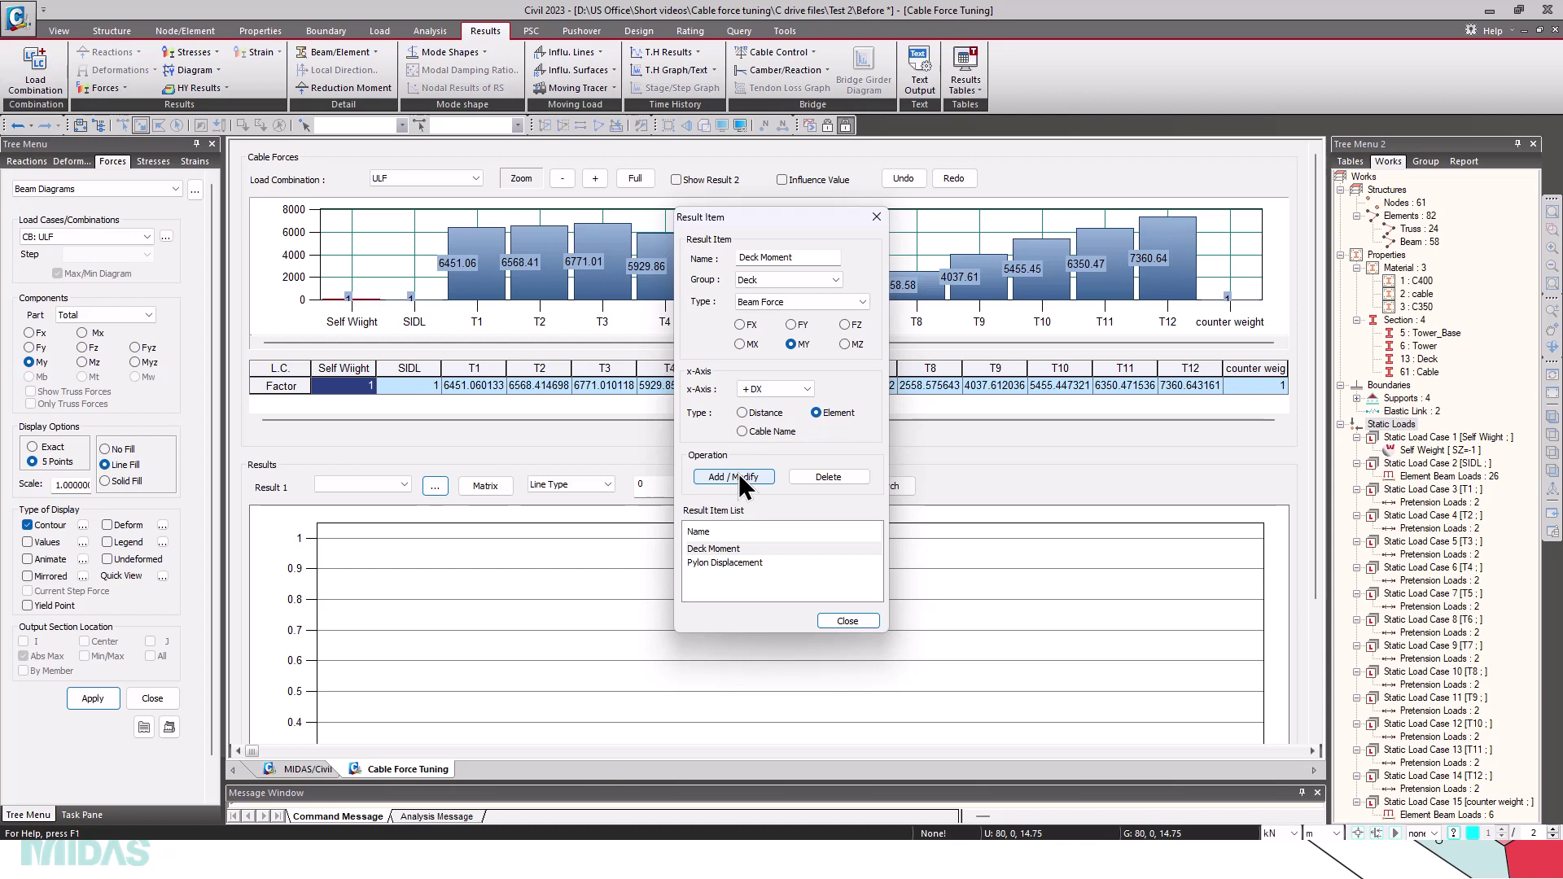
Save the Pylon Displacement result item with group Pylon, type Displacement, component DX and a +DZ axis by Distance, closing the result item settings
click(726, 563)
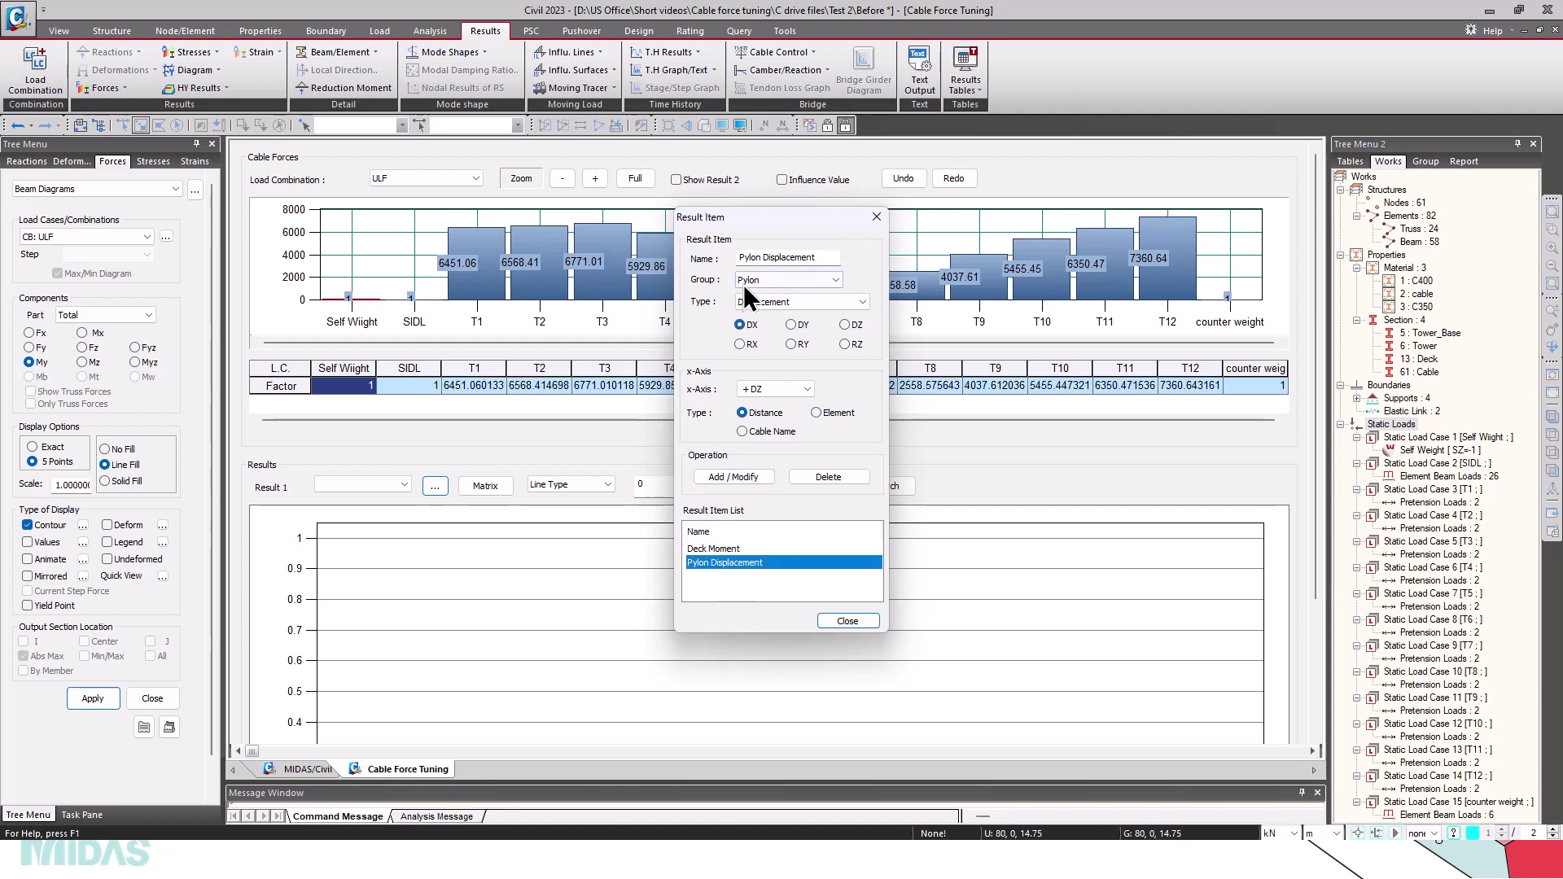
click(787, 279)
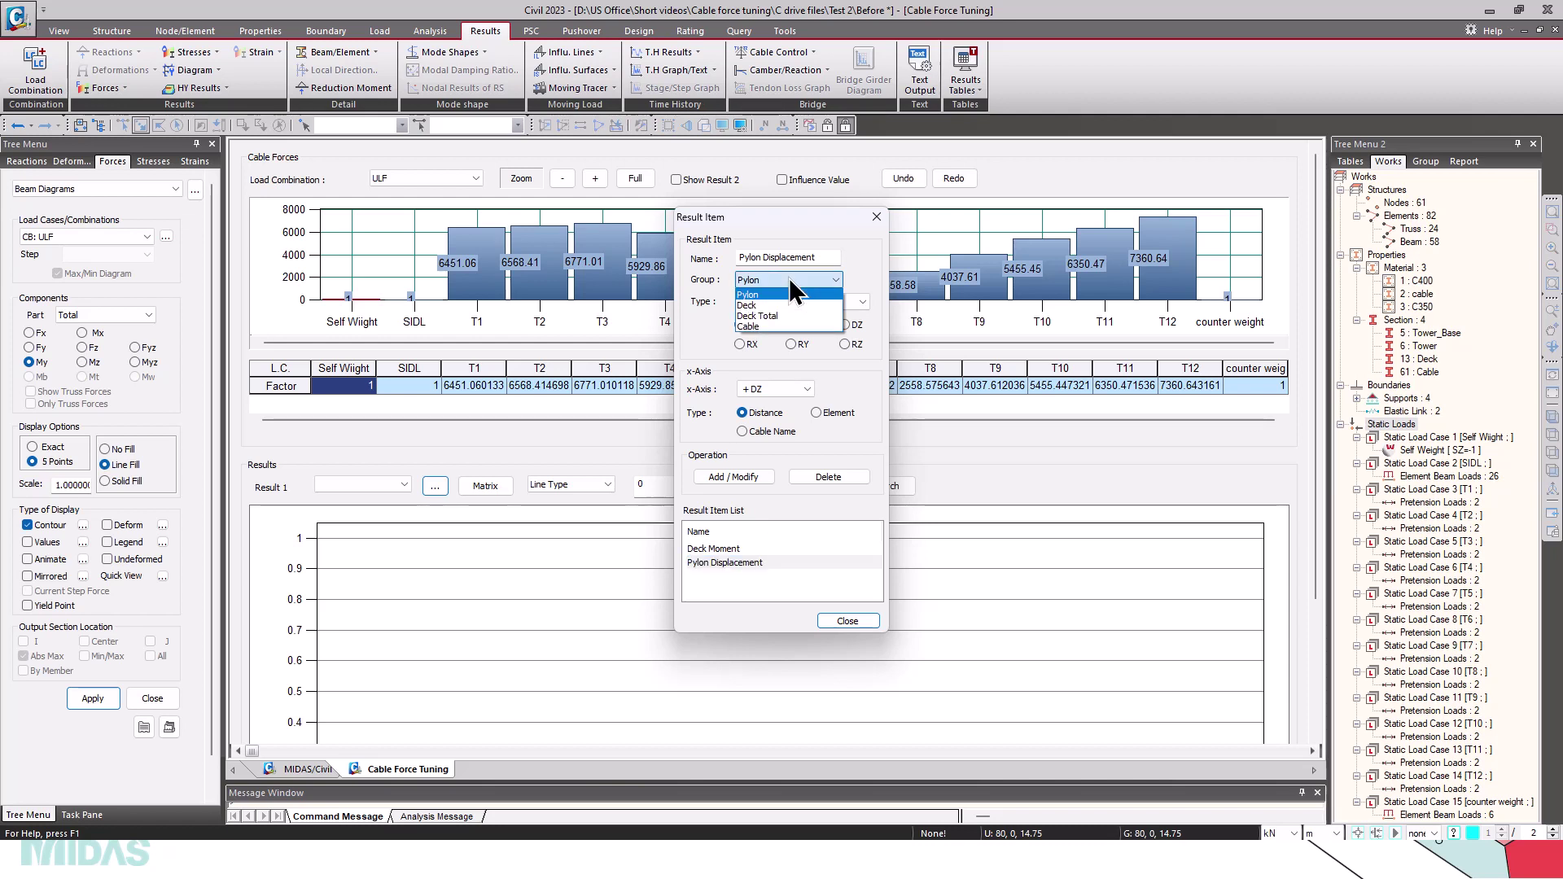
click(789, 277)
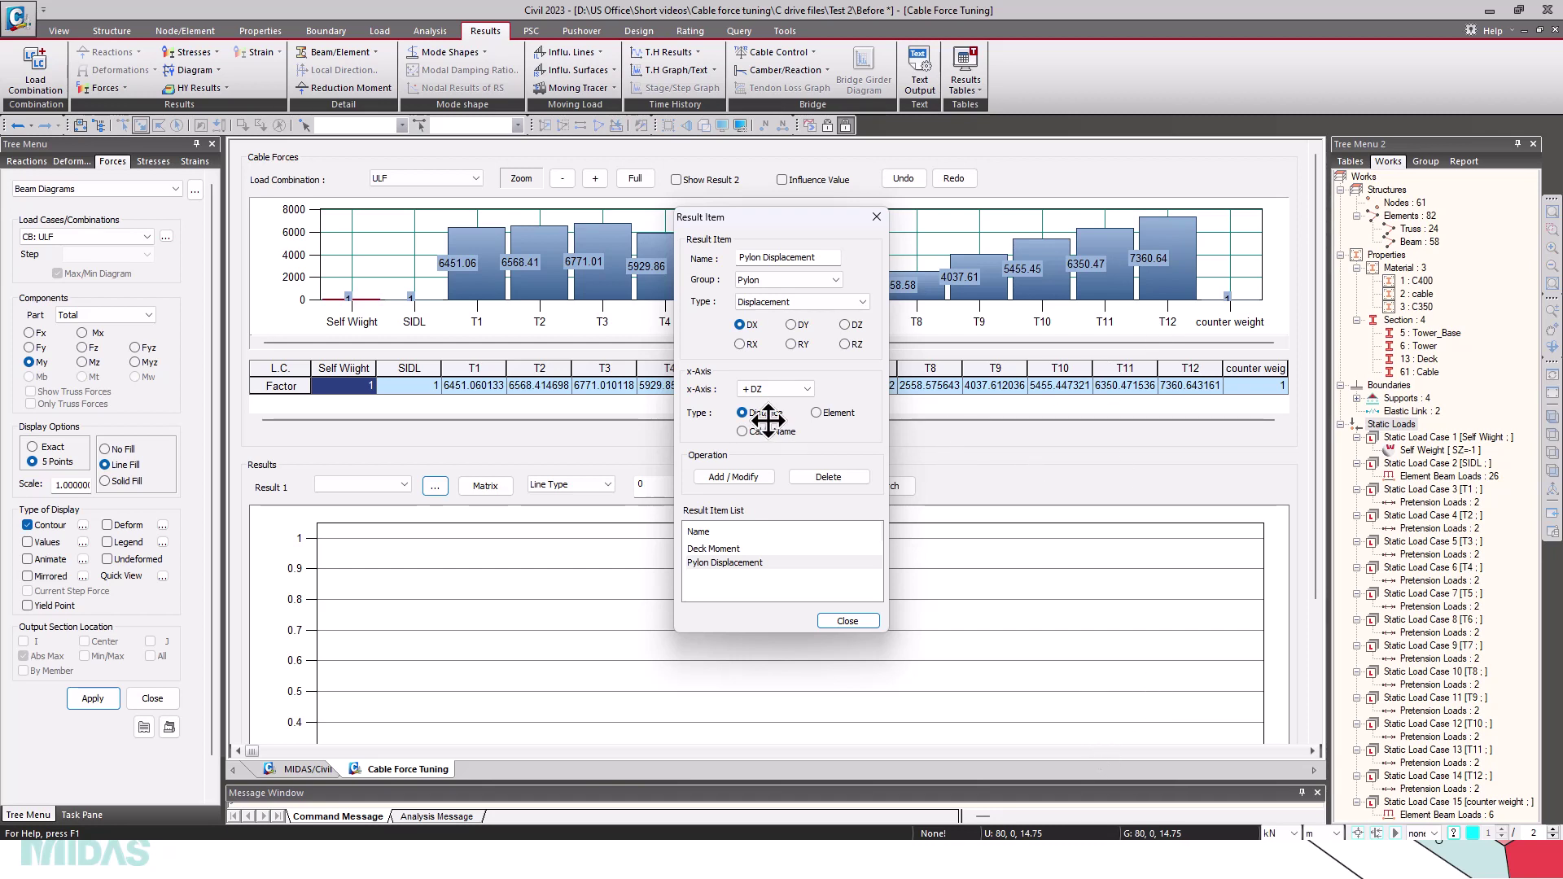
click(763, 477)
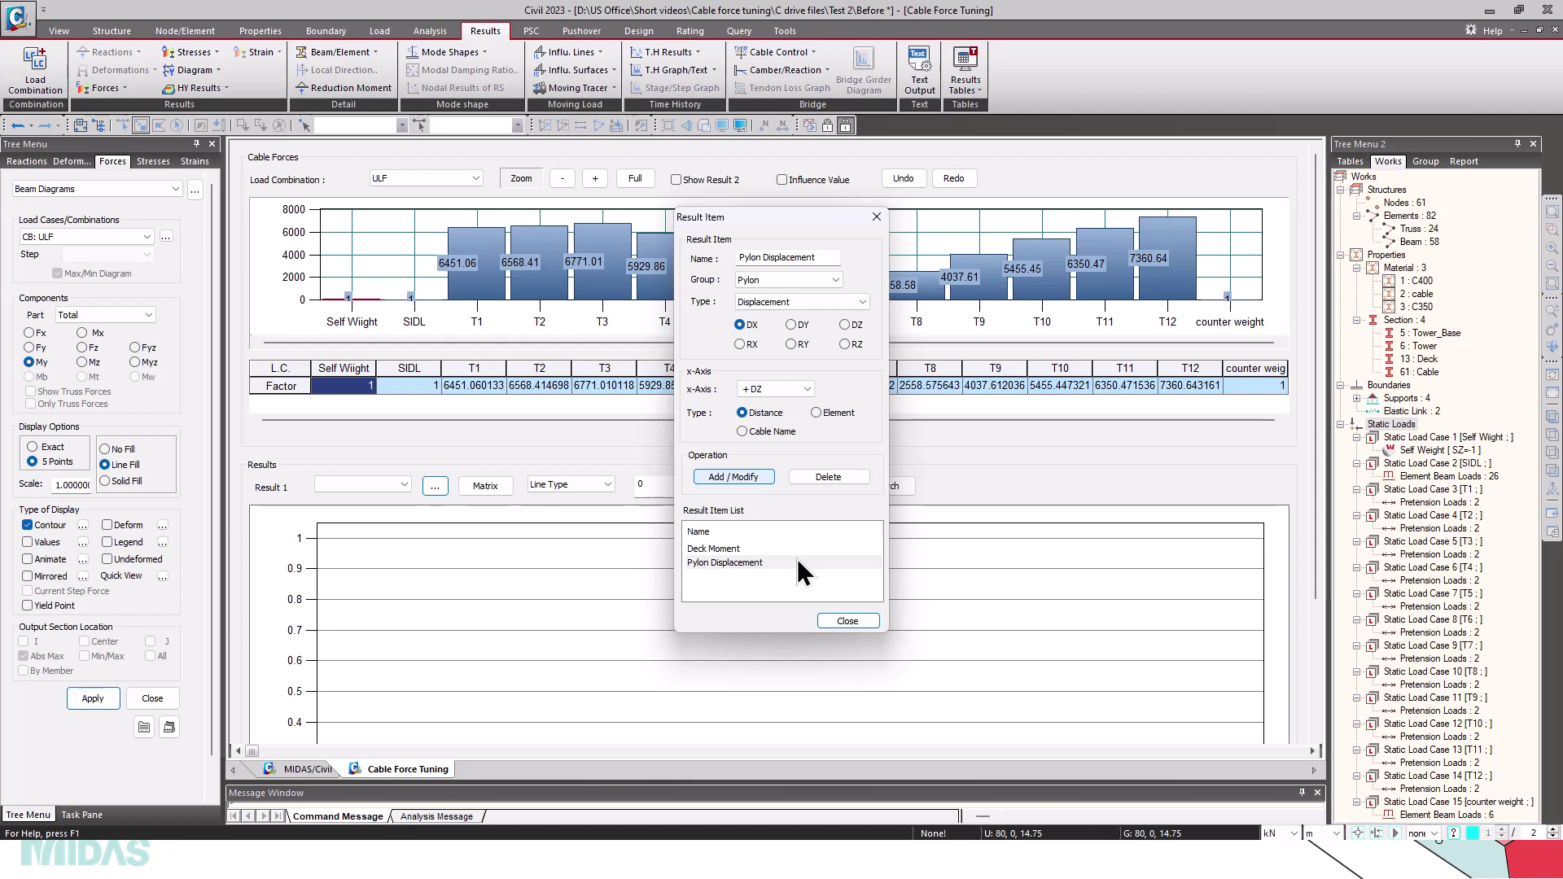
click(848, 621)
Highlight the Pylon structure group in the model view to inspect its extent, and clear the selection
click(308, 770)
scroll(626, 526, down, 1)
click(1423, 163)
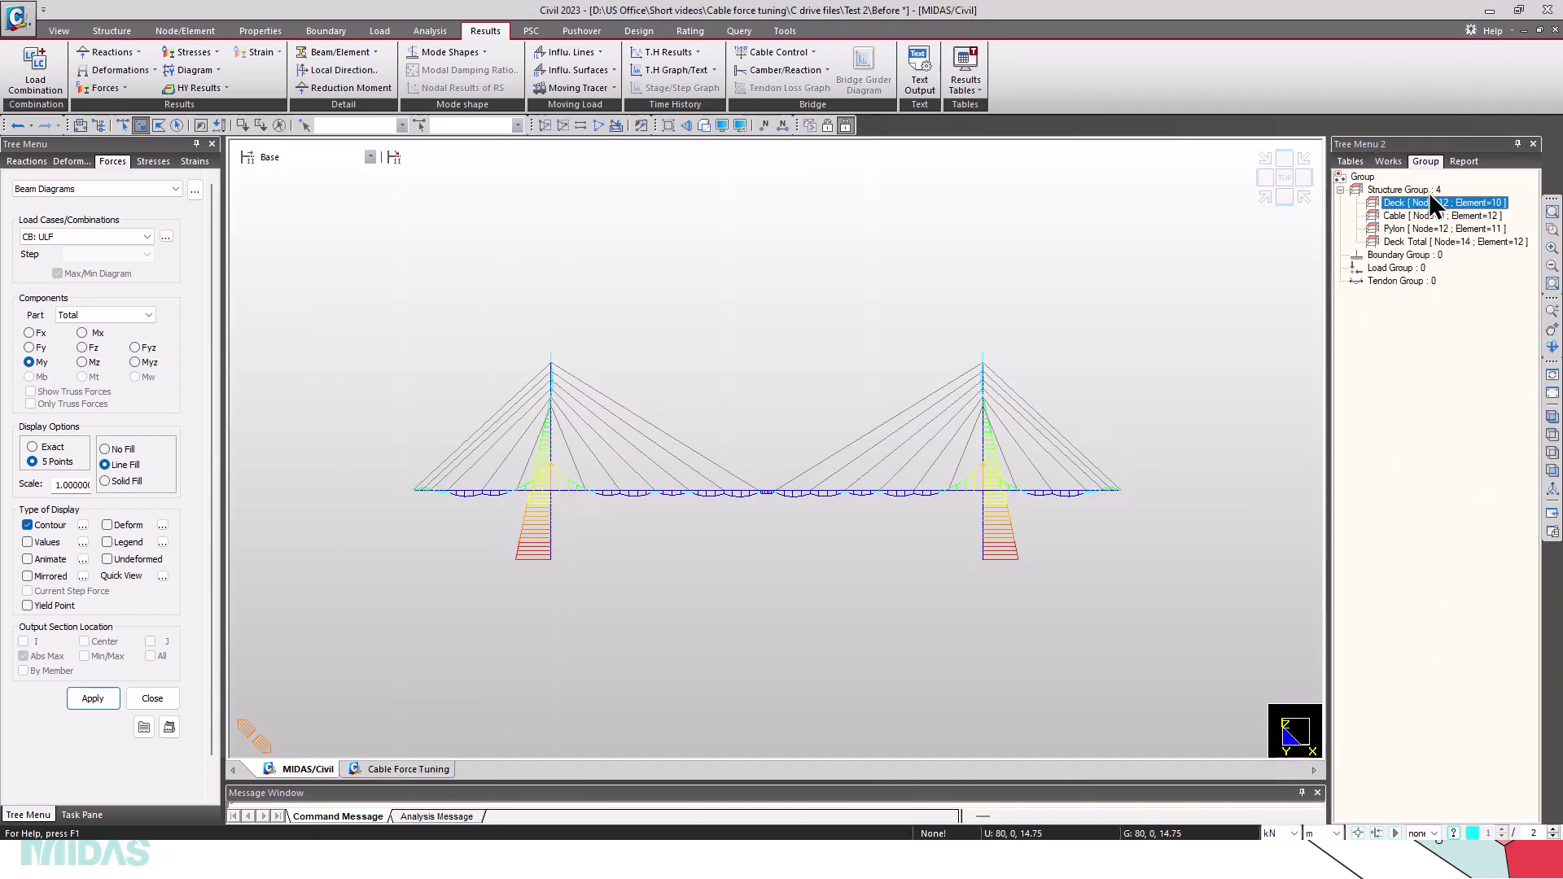
click(1397, 228)
double_click(1397, 227)
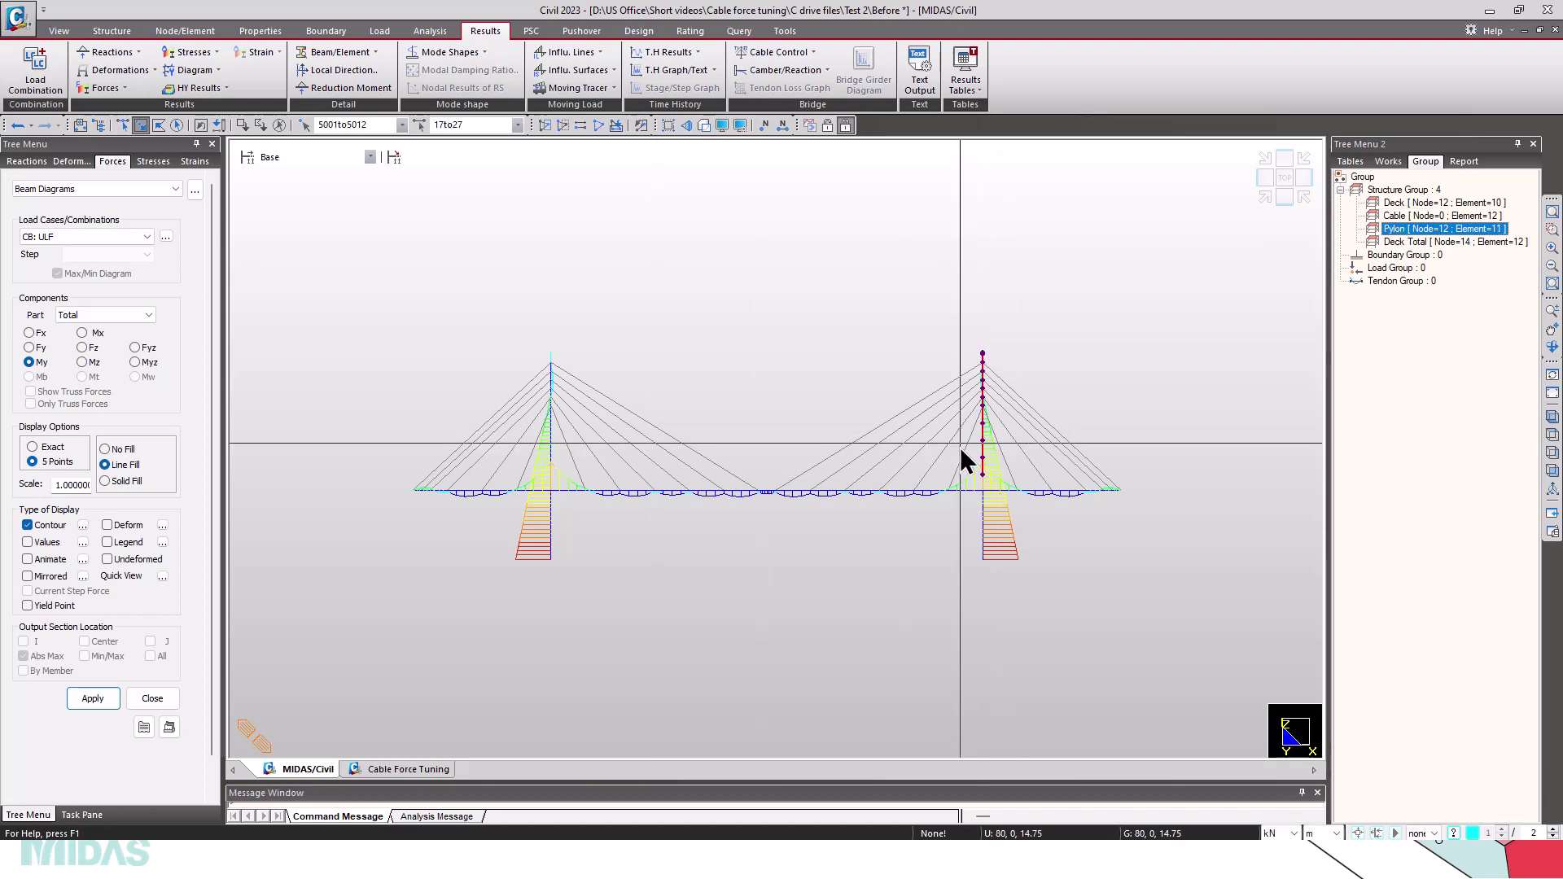
scroll(999, 438, up, 2)
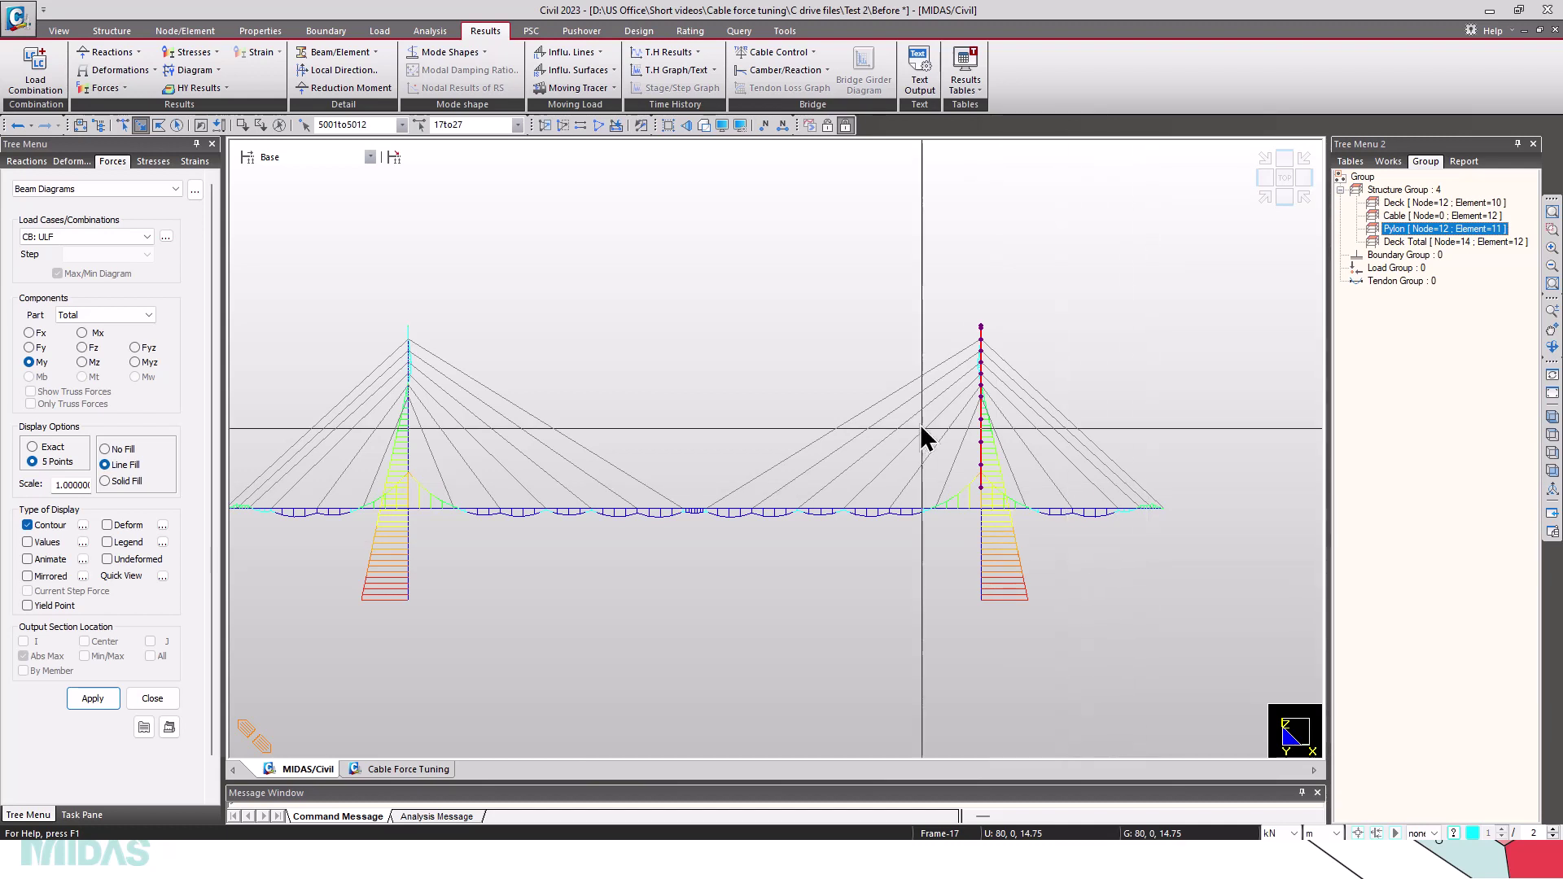
scroll(1076, 328, down, 1)
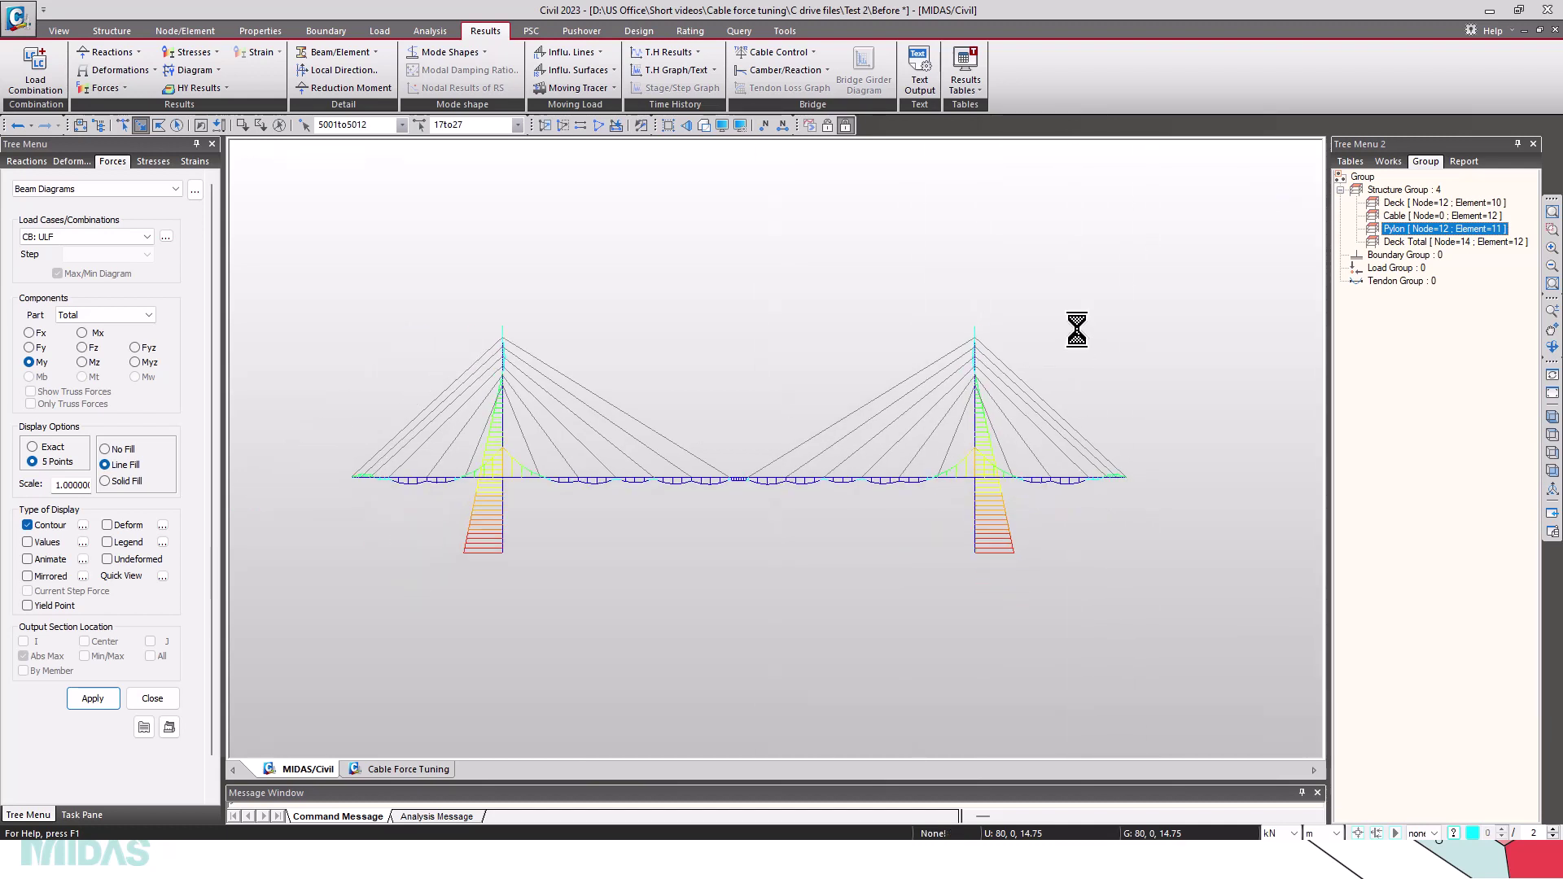
click(1076, 329)
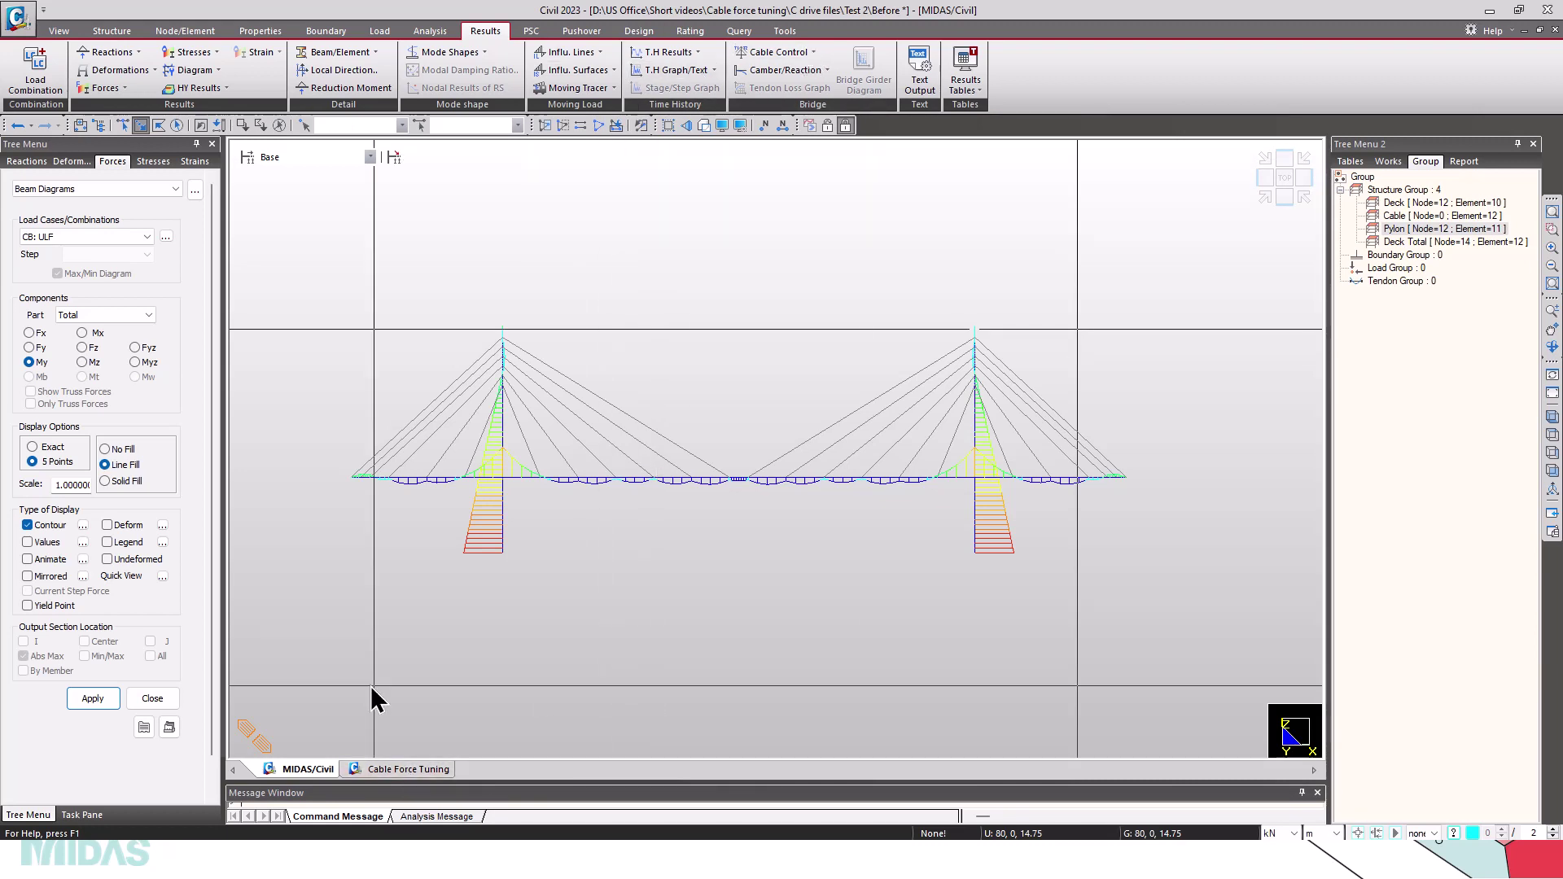
Return to Cable Force Tuning and plot Deck Moment as Result 1
click(421, 772)
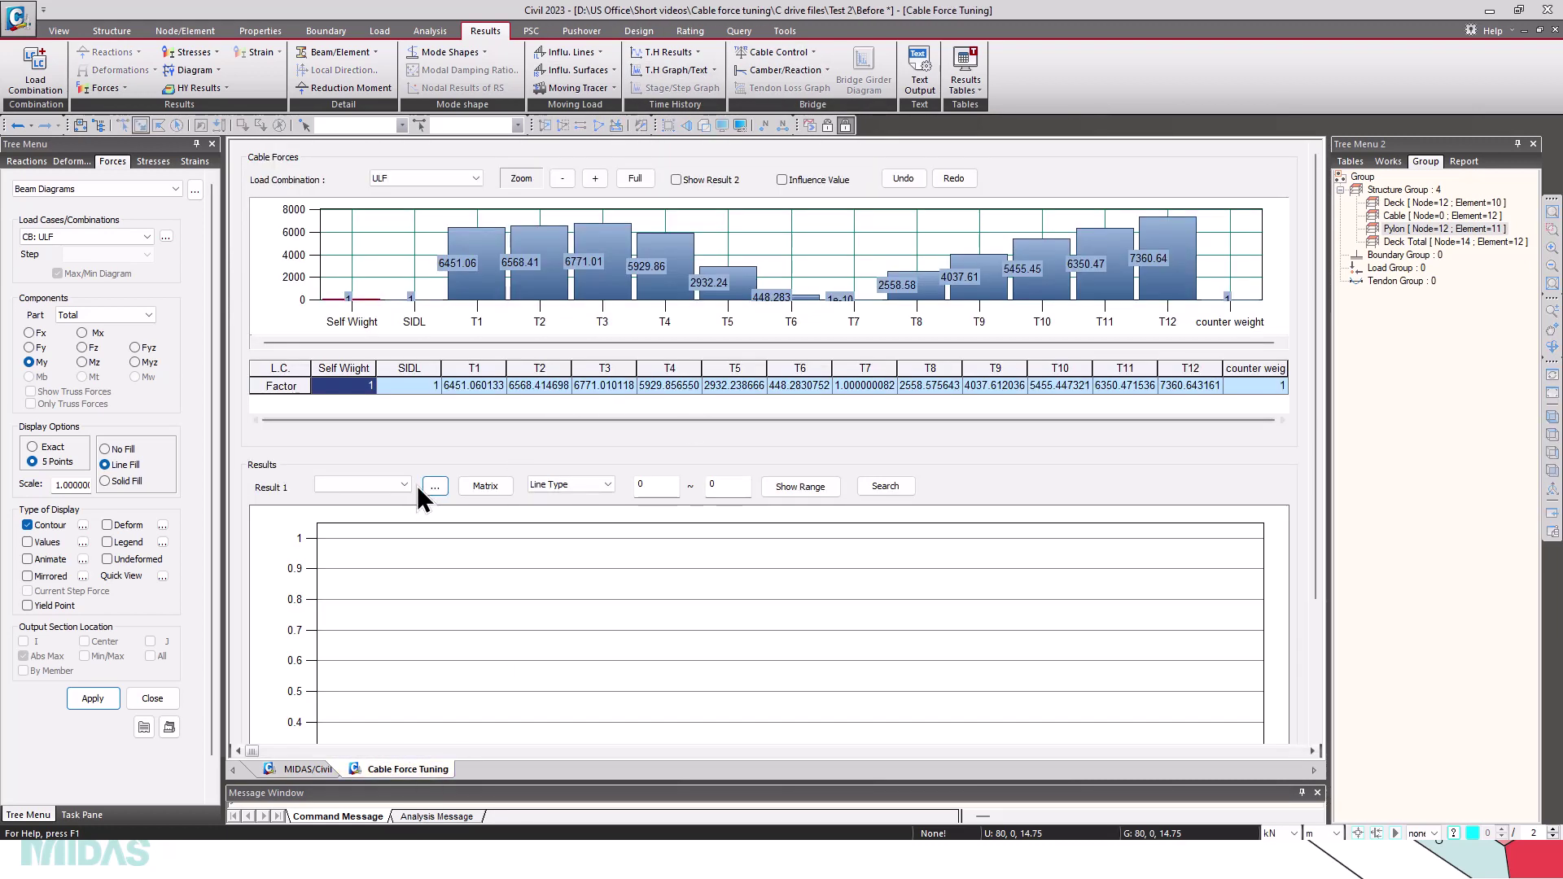
click(388, 487)
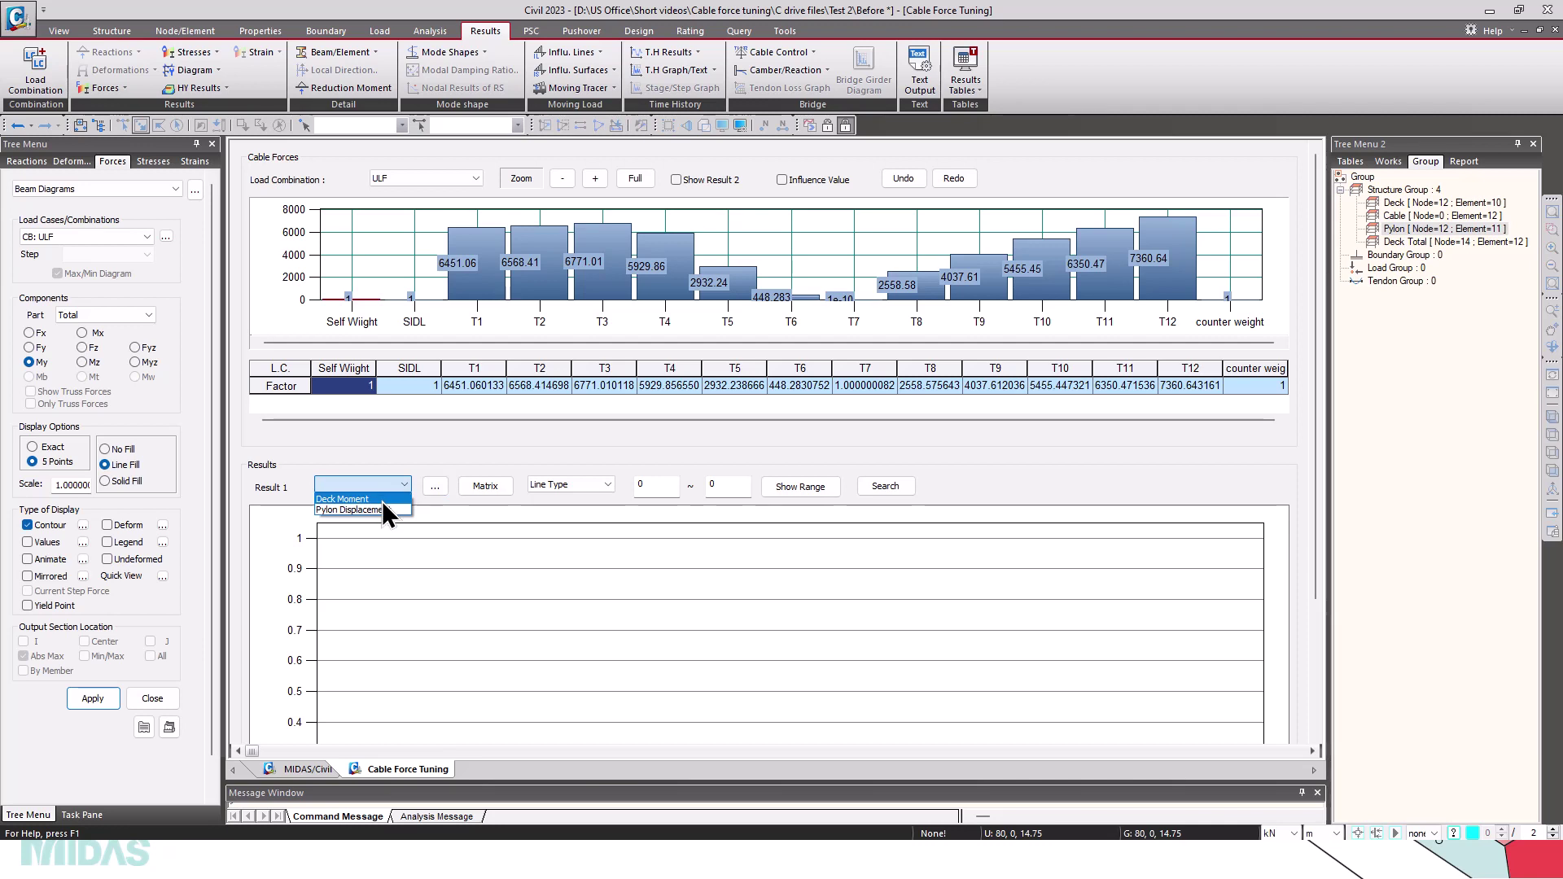
click(383, 499)
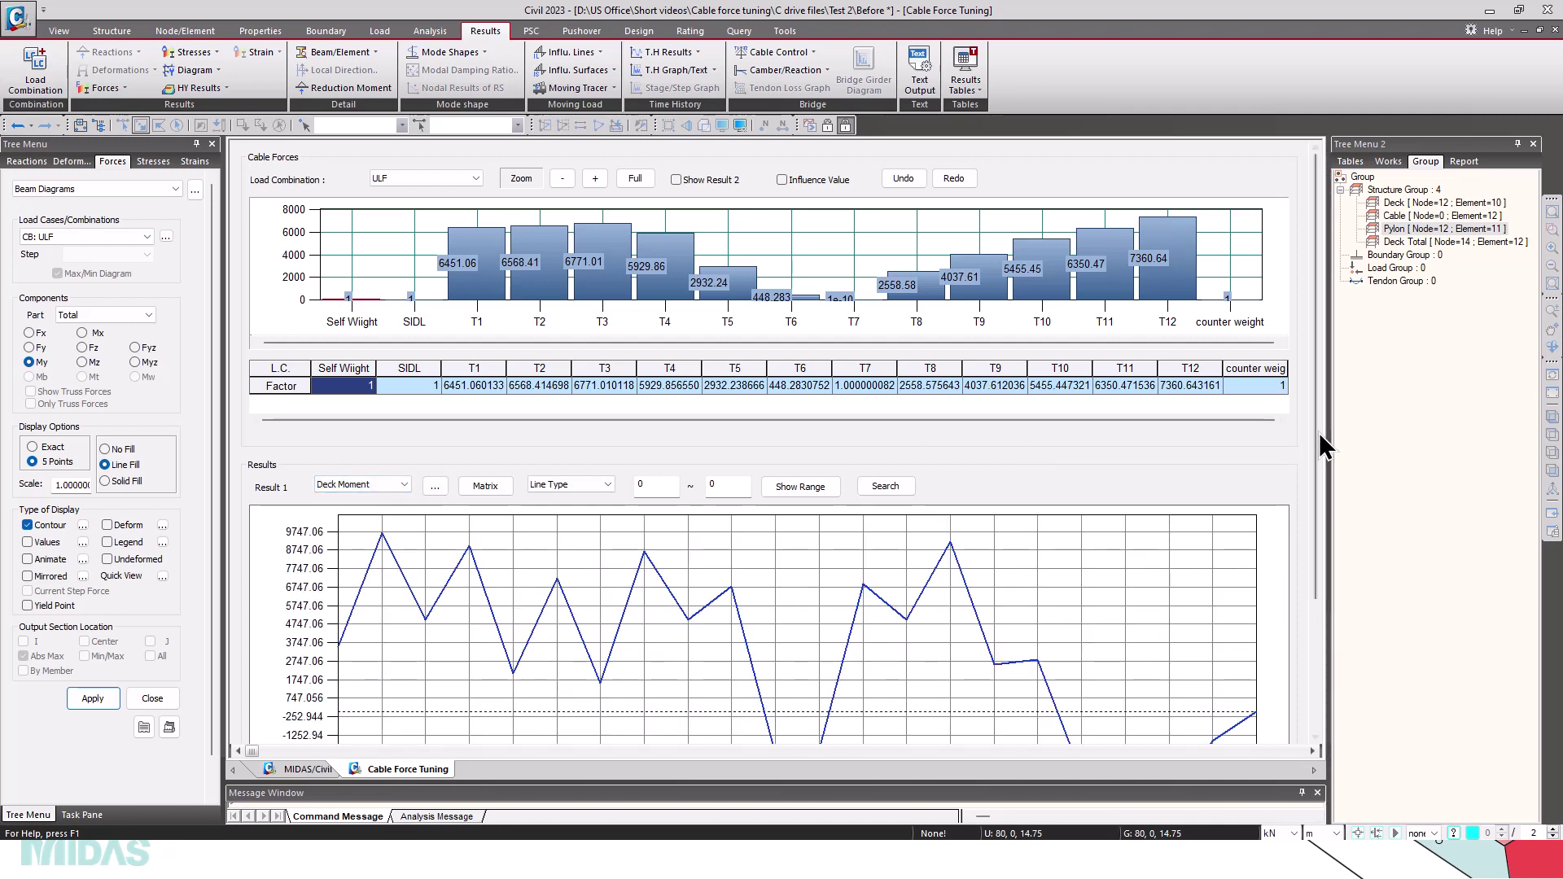
drag(1314, 440, 1317, 570)
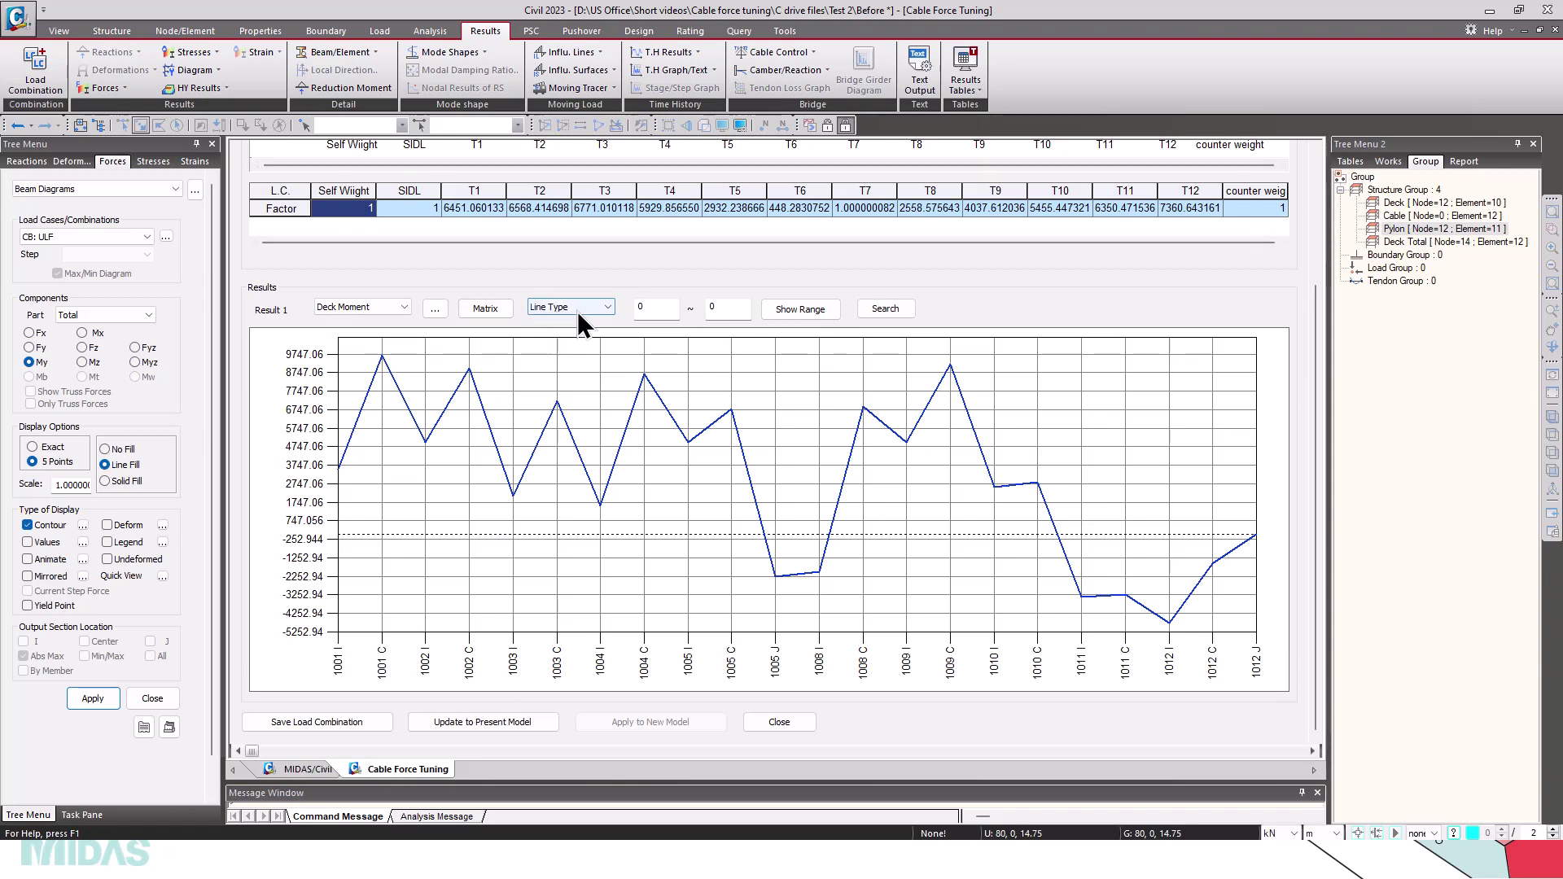
Switch the Deck Moment graph type to Bar Type and back to Line Type
click(605, 306)
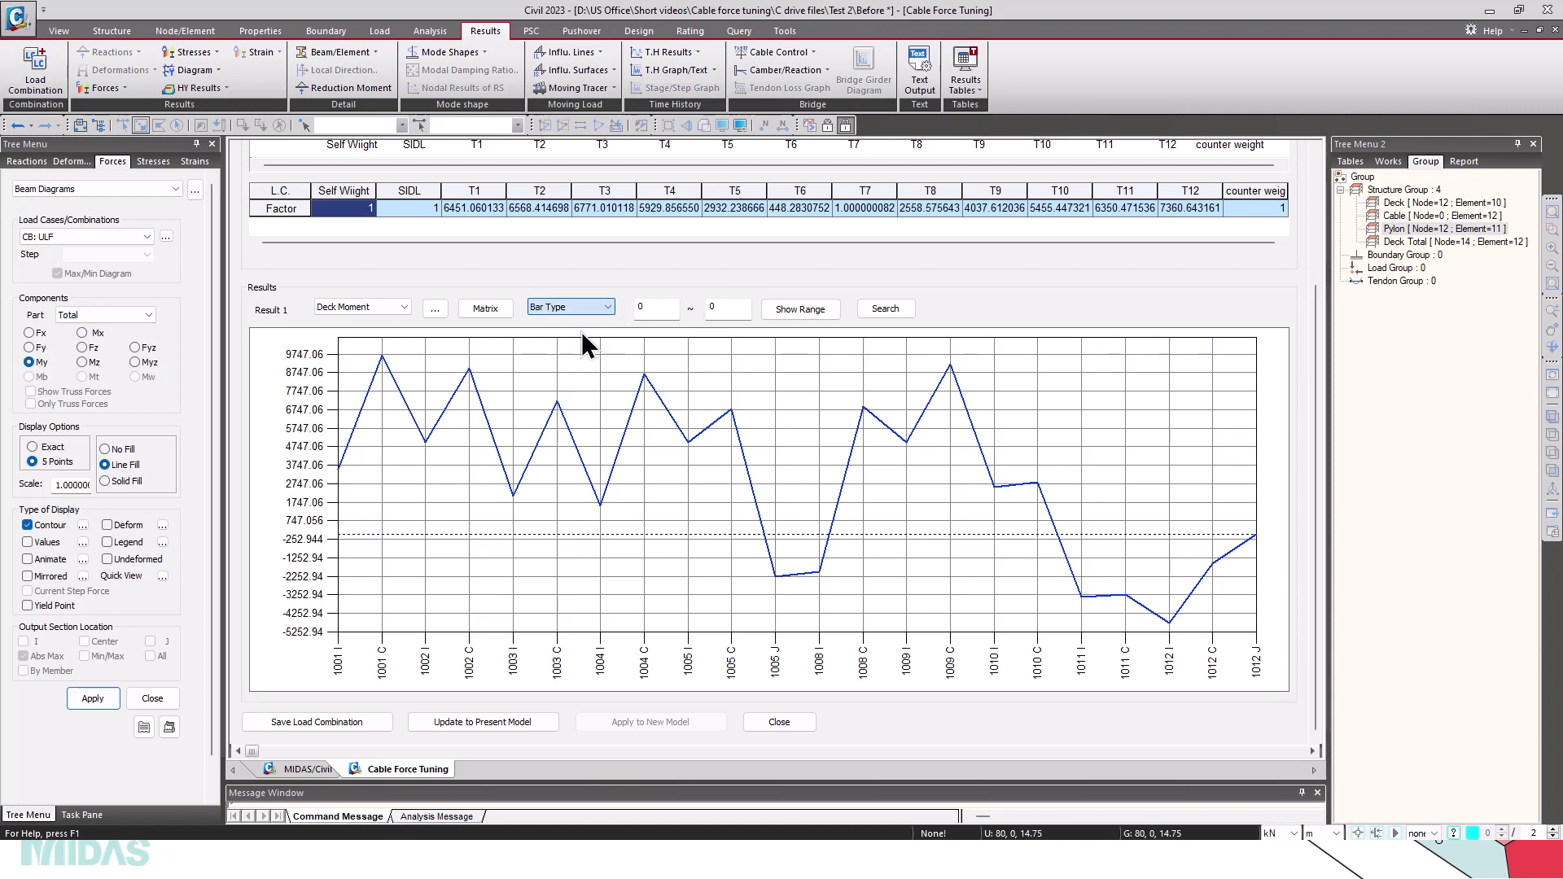
click(581, 330)
click(583, 306)
click(572, 321)
Set the result range from -5000 to 5000 and show its limits on the Deck Moment graph
key(Tab)
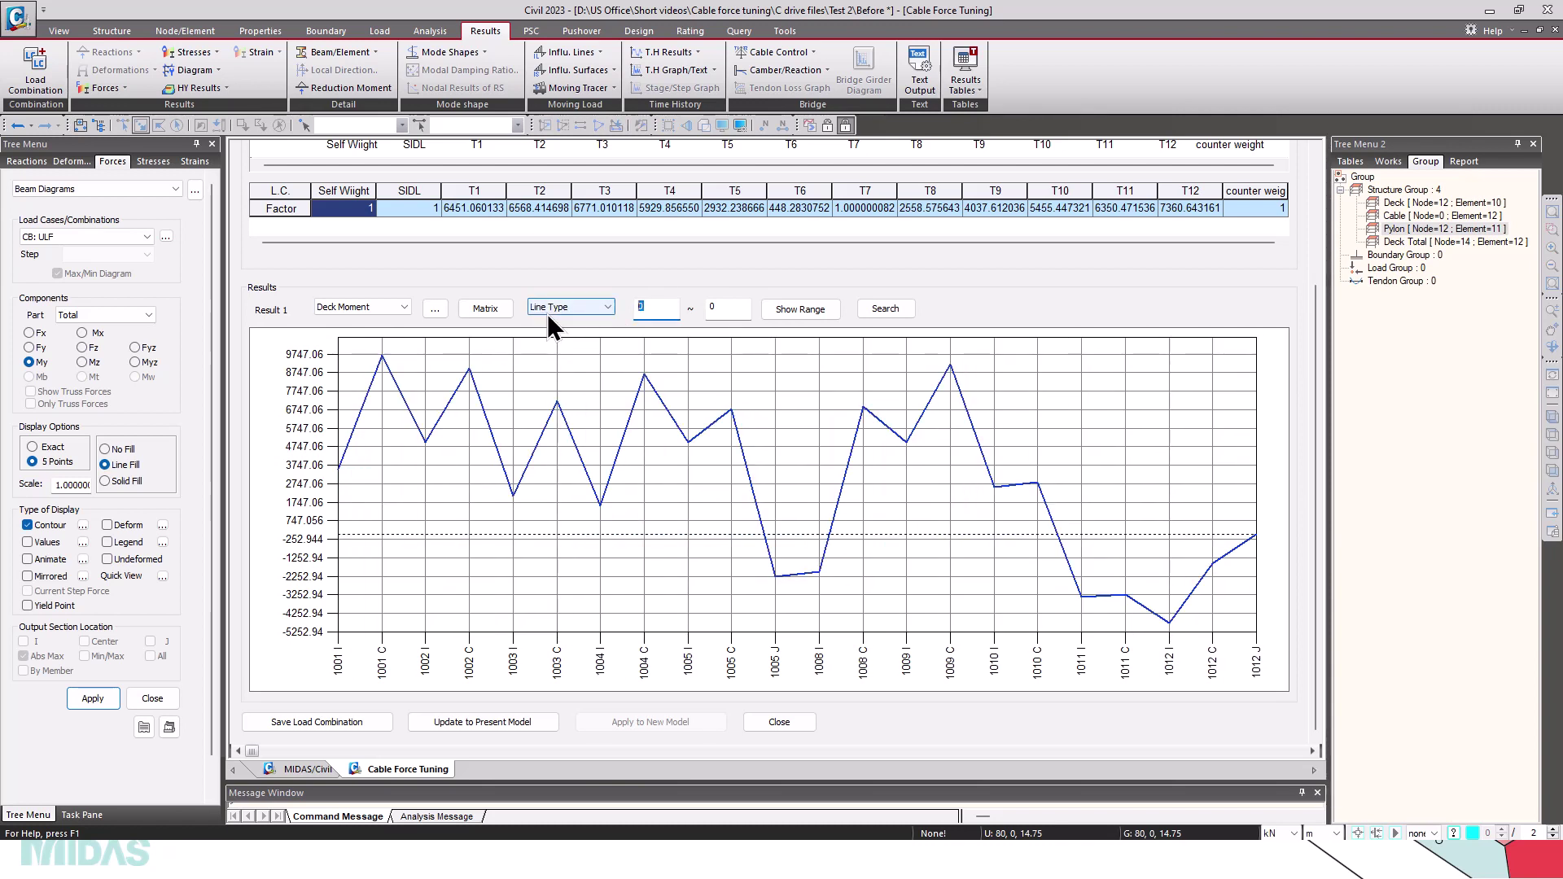
text(-5000)
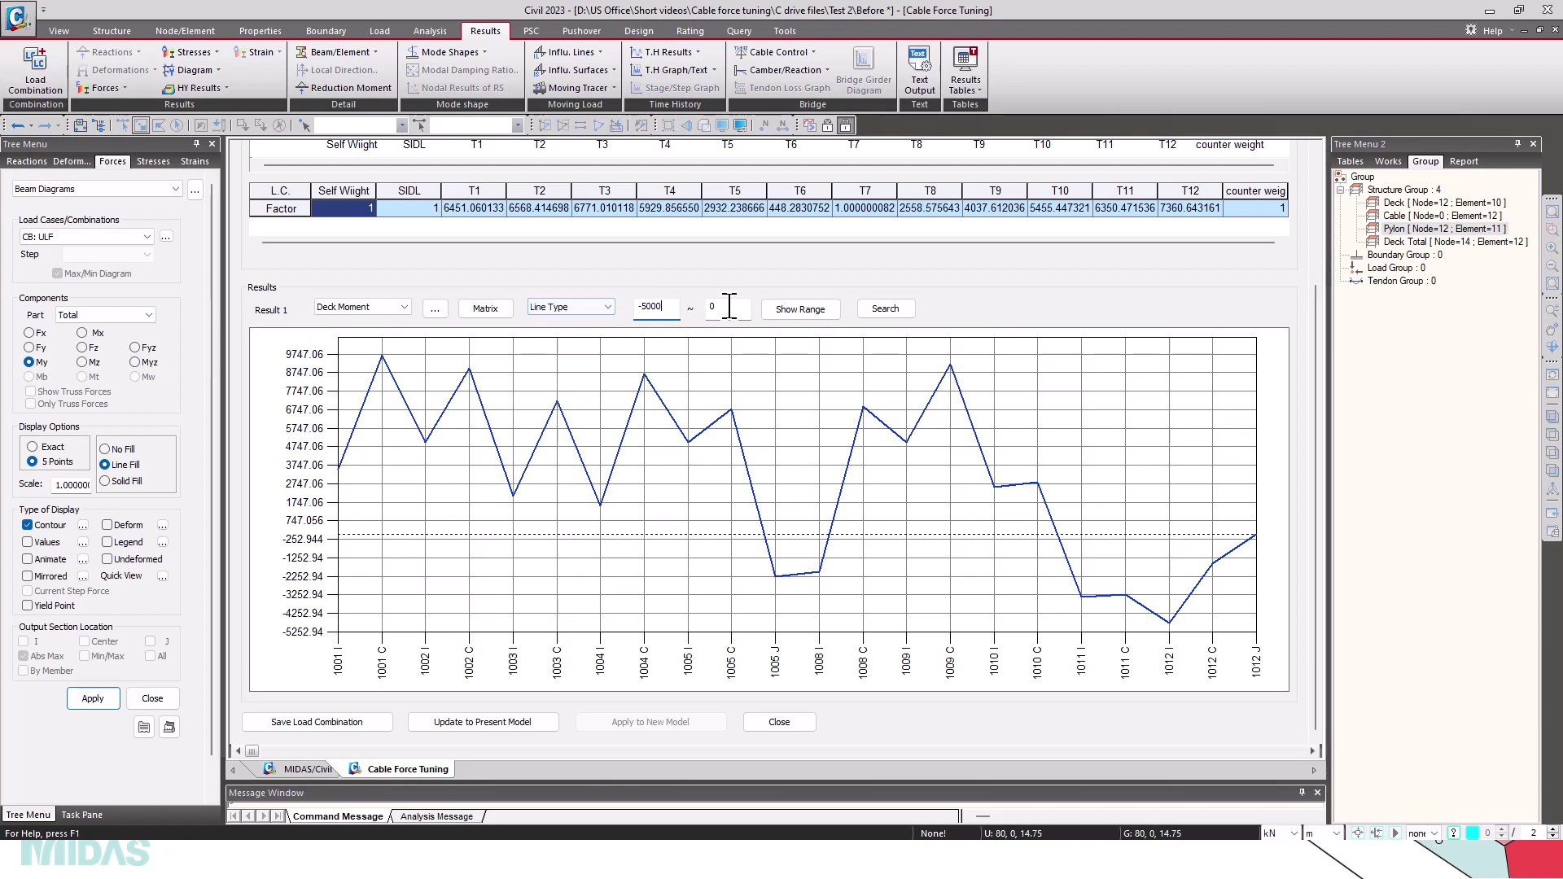
key(Tab)
text(50)
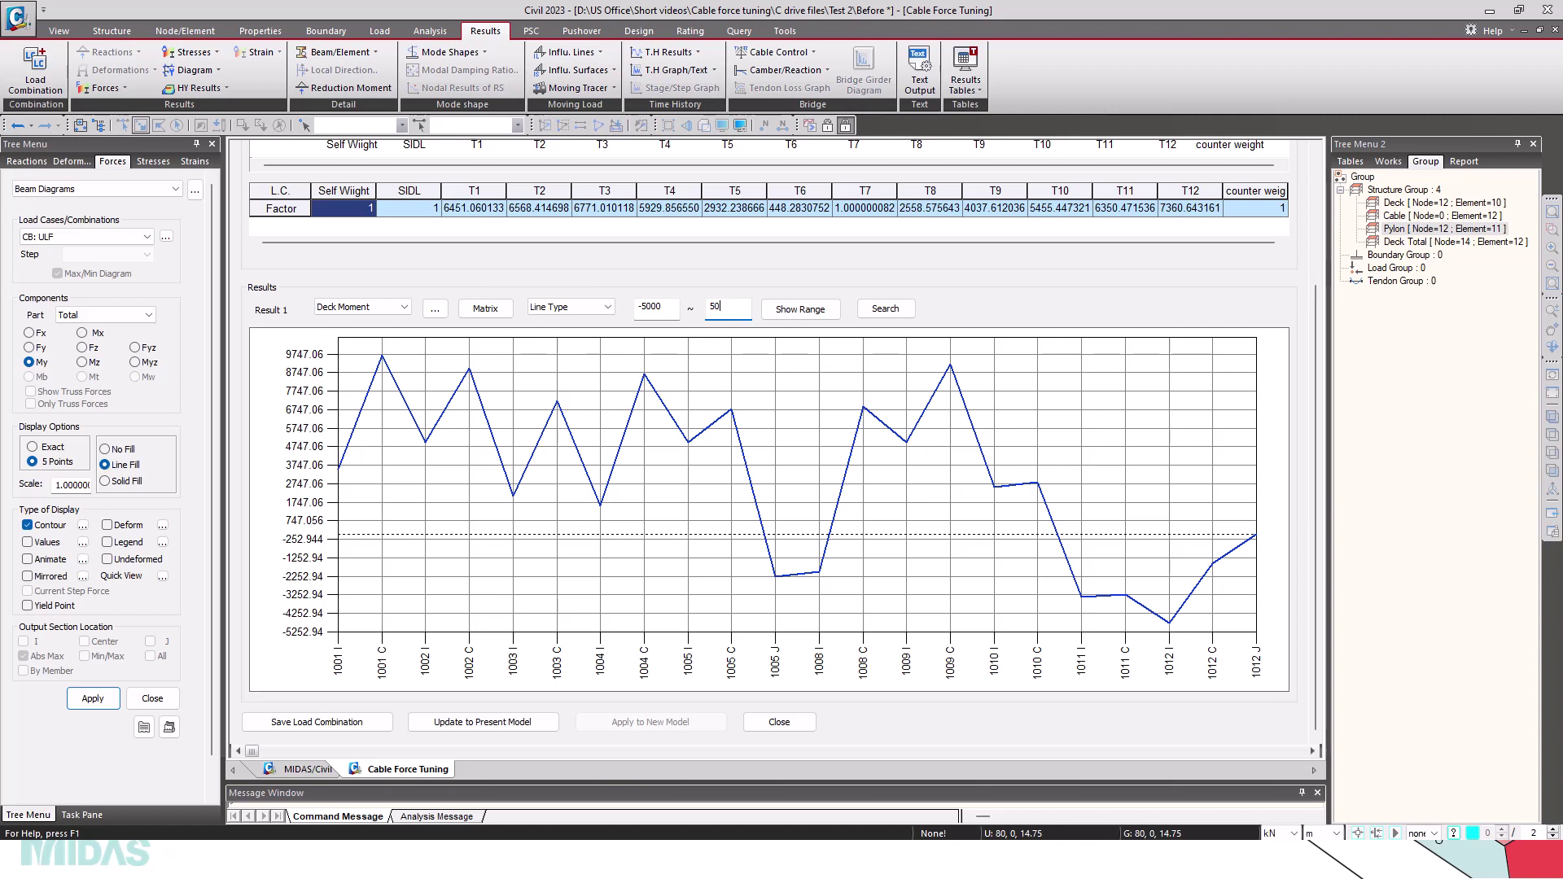
text(00)
click(800, 311)
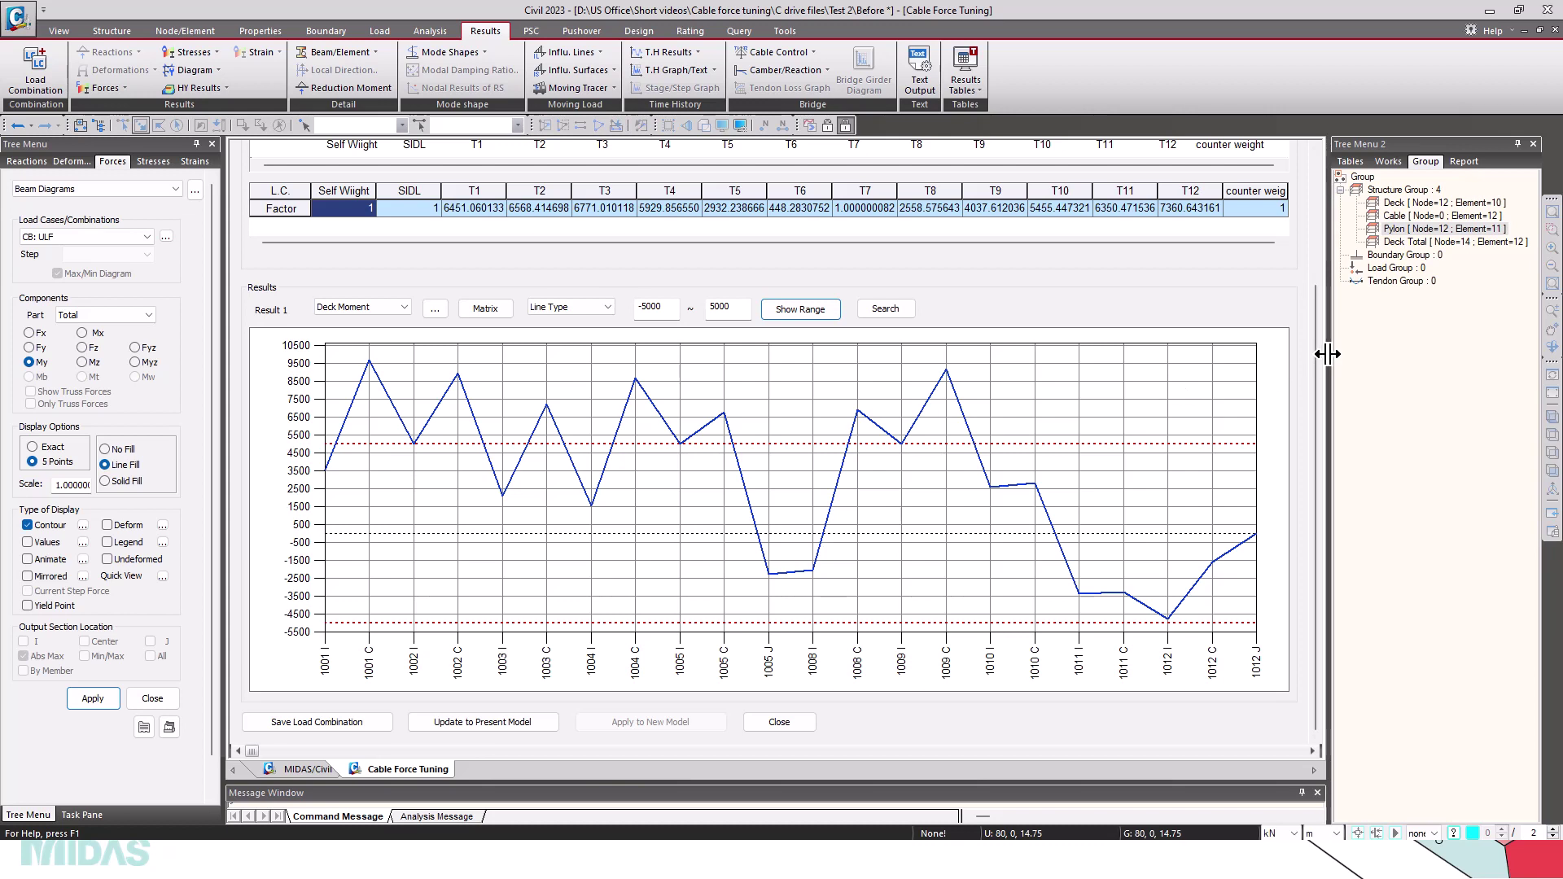
Enable influence values and examine the influence lines of load cases T1 and T4 on the Deck Moment graph
drag(1318, 352, 1312, 220)
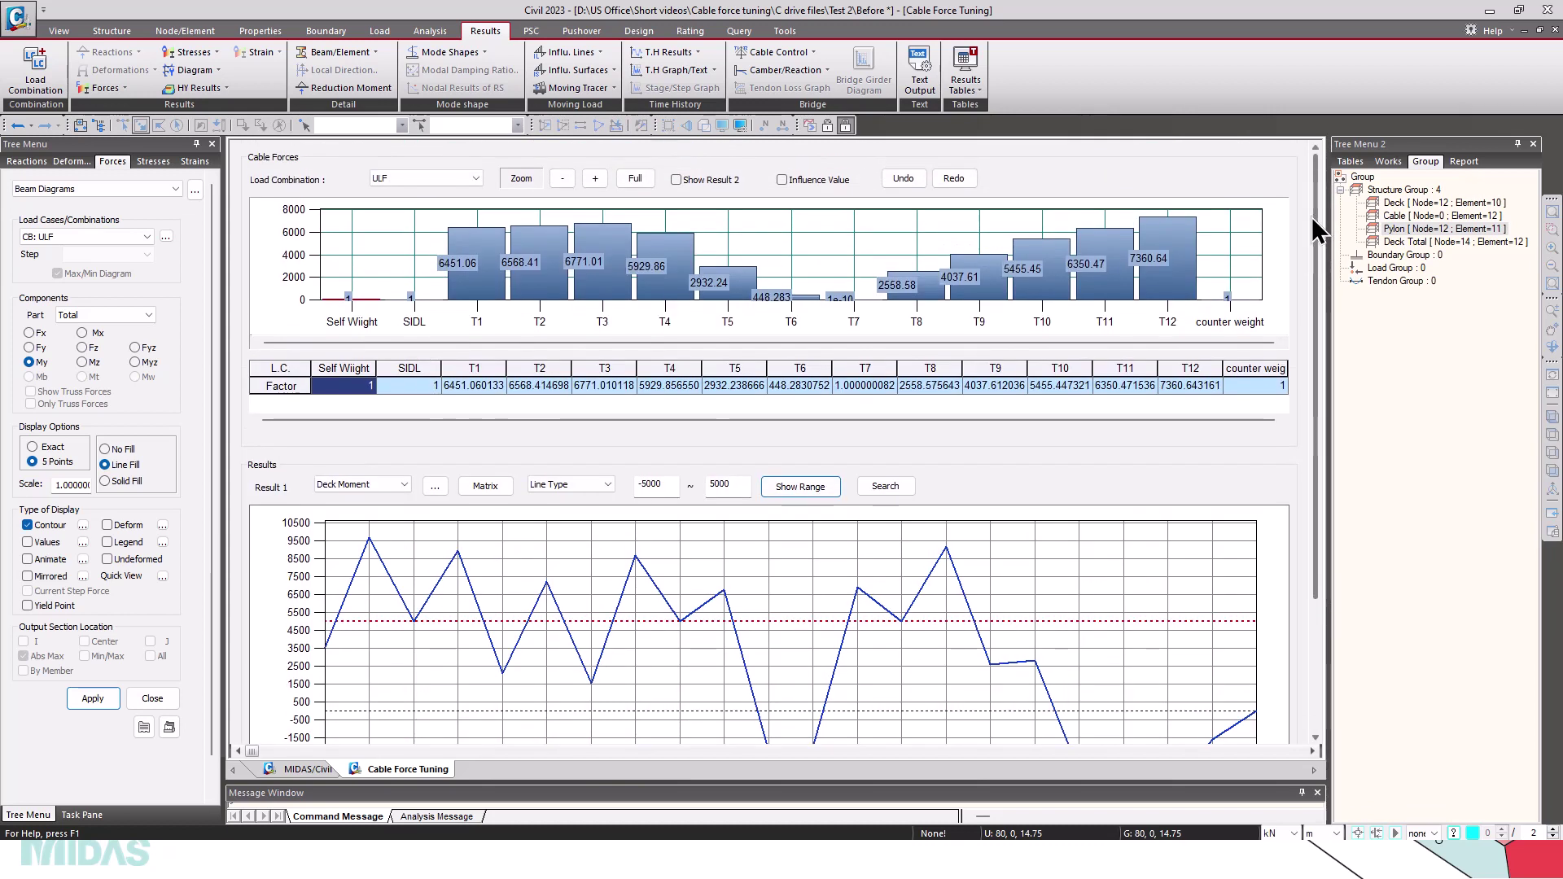
click(781, 179)
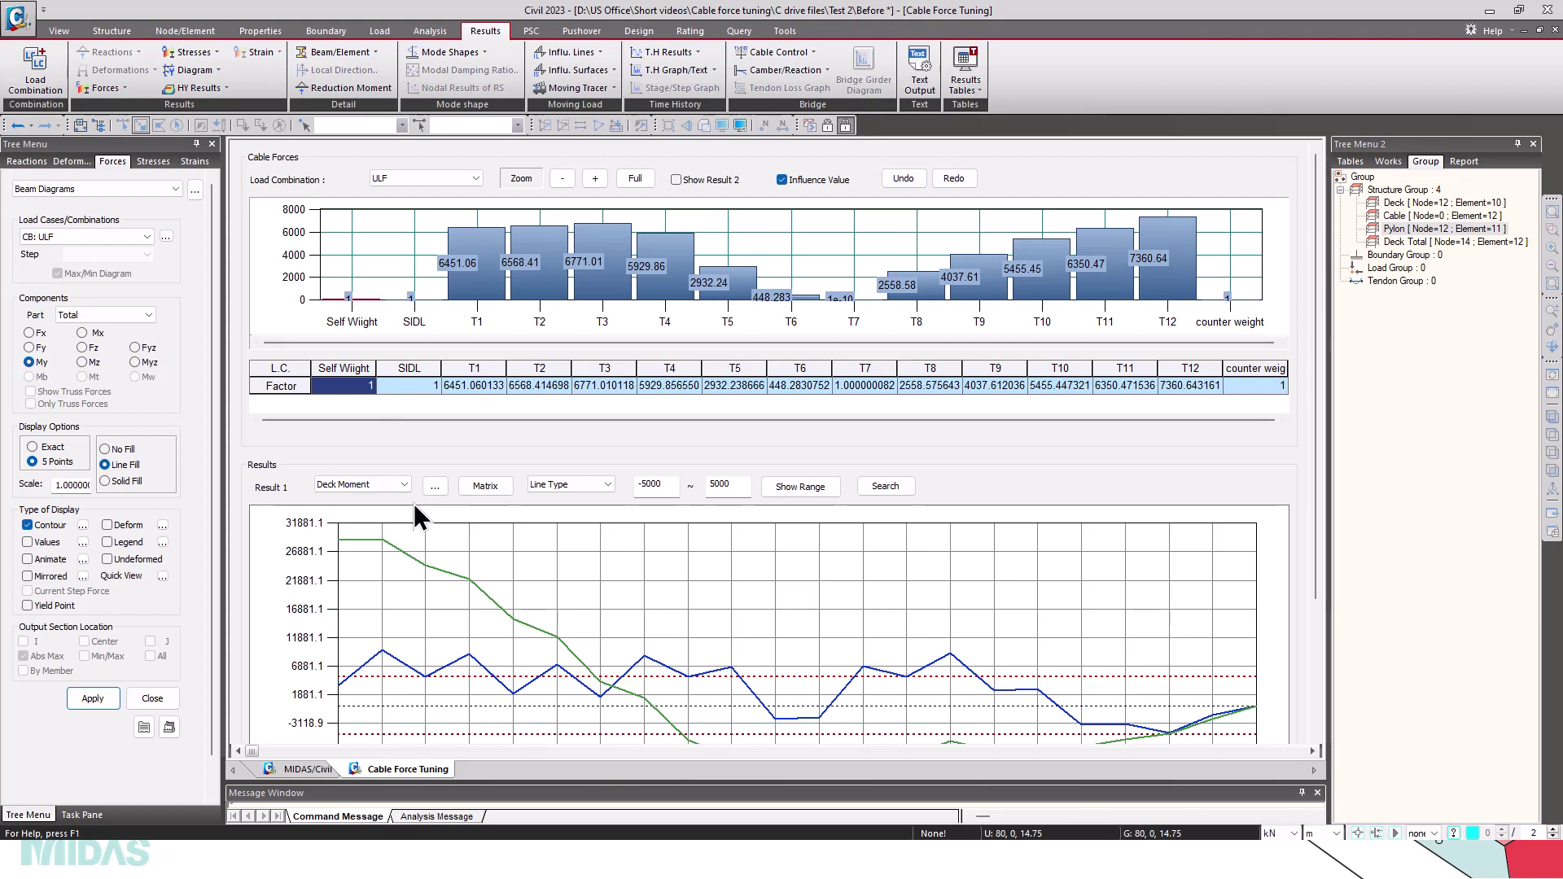
click(480, 384)
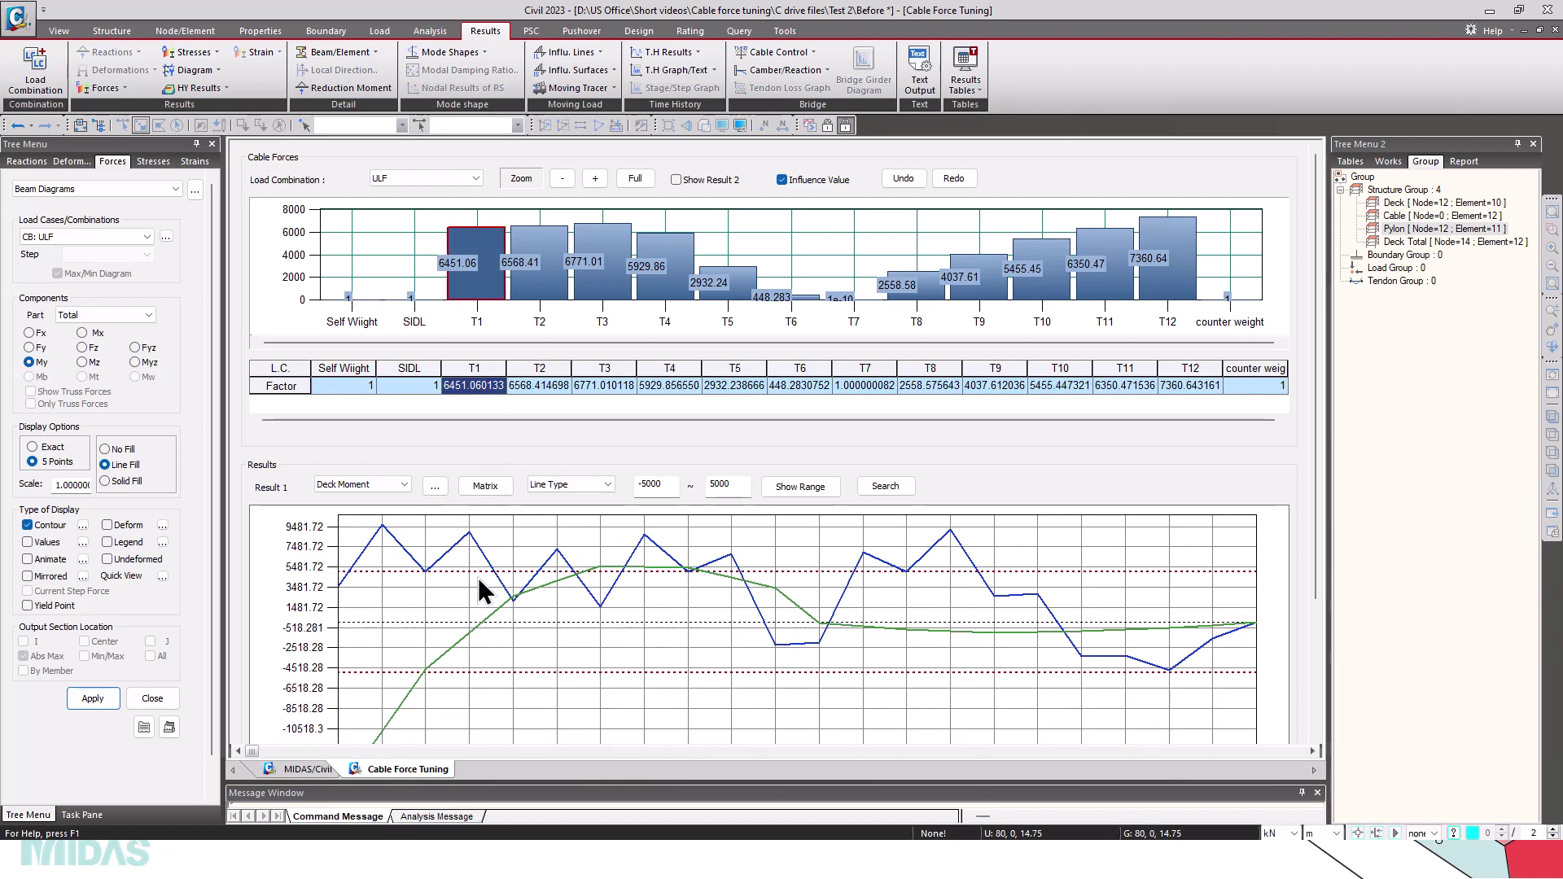
scroll(456, 619, down, 1)
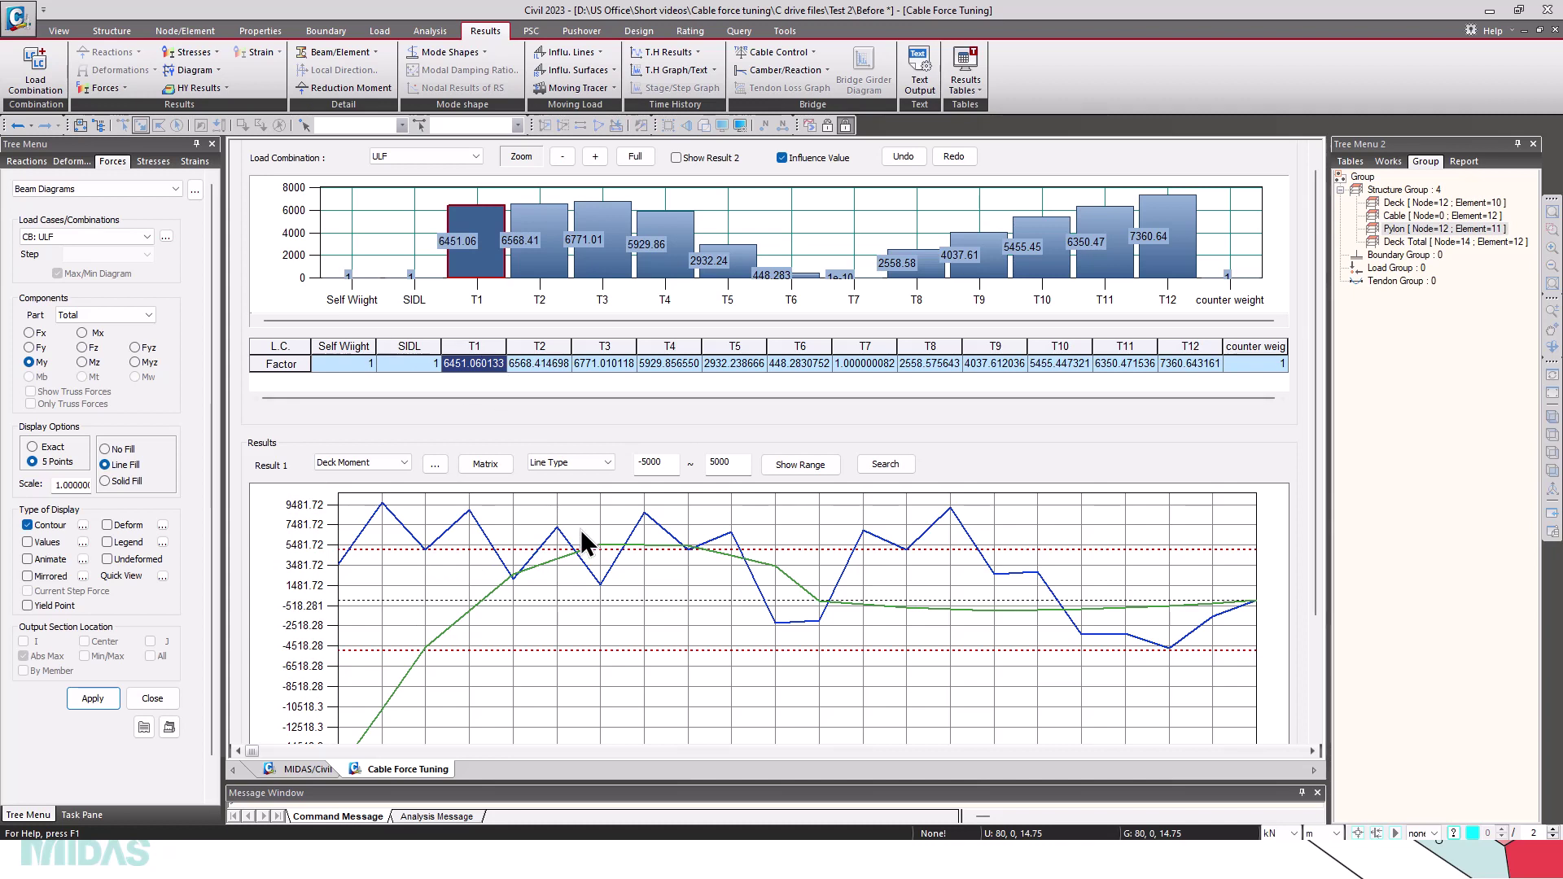
drag(1318, 554, 1312, 617)
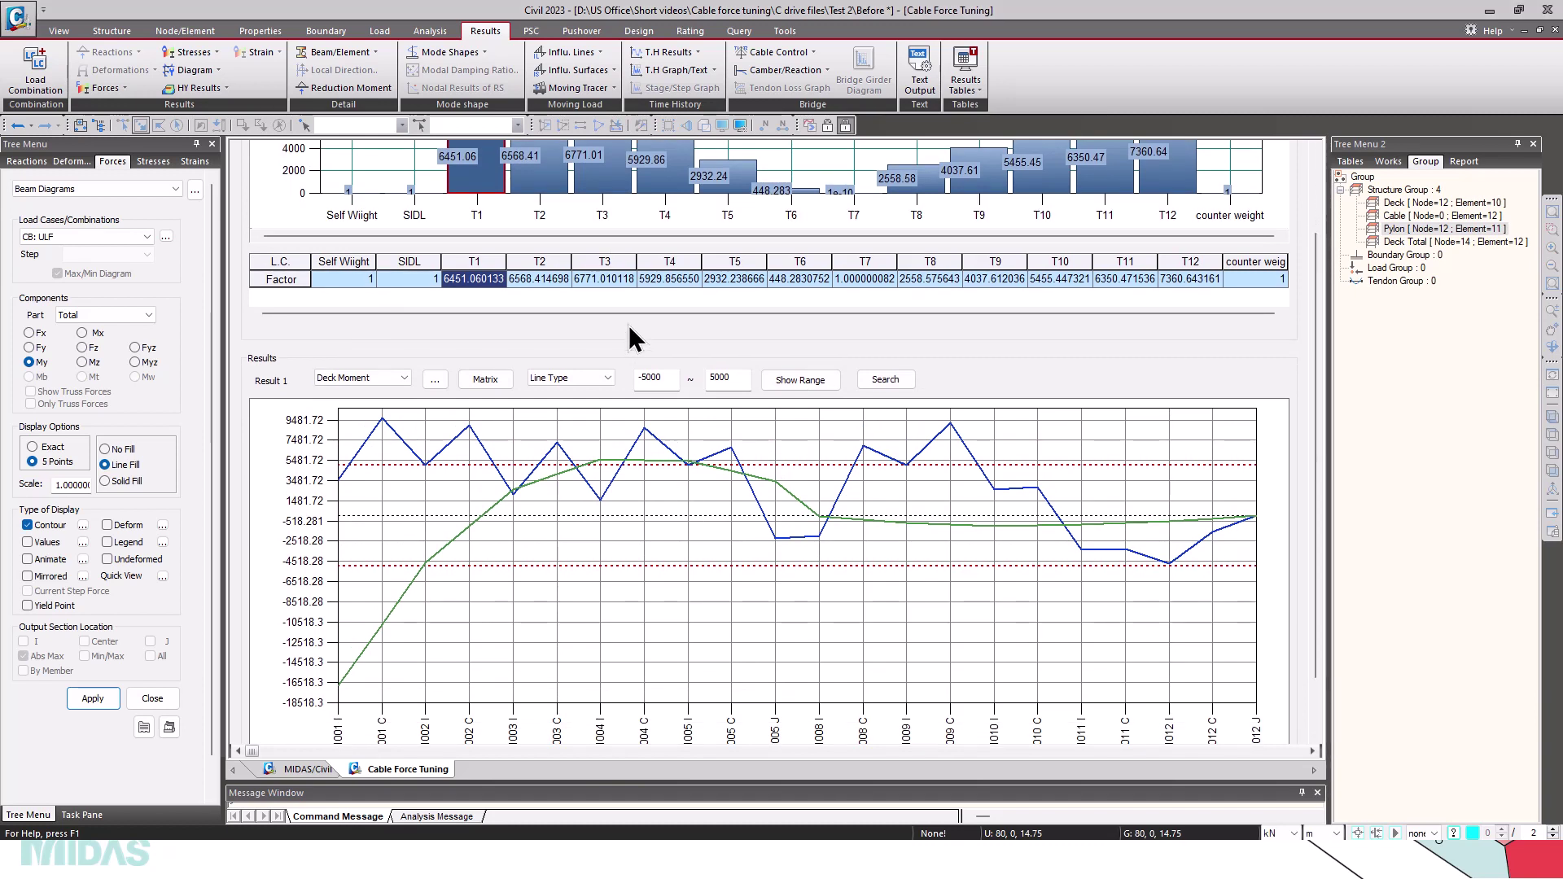
click(661, 281)
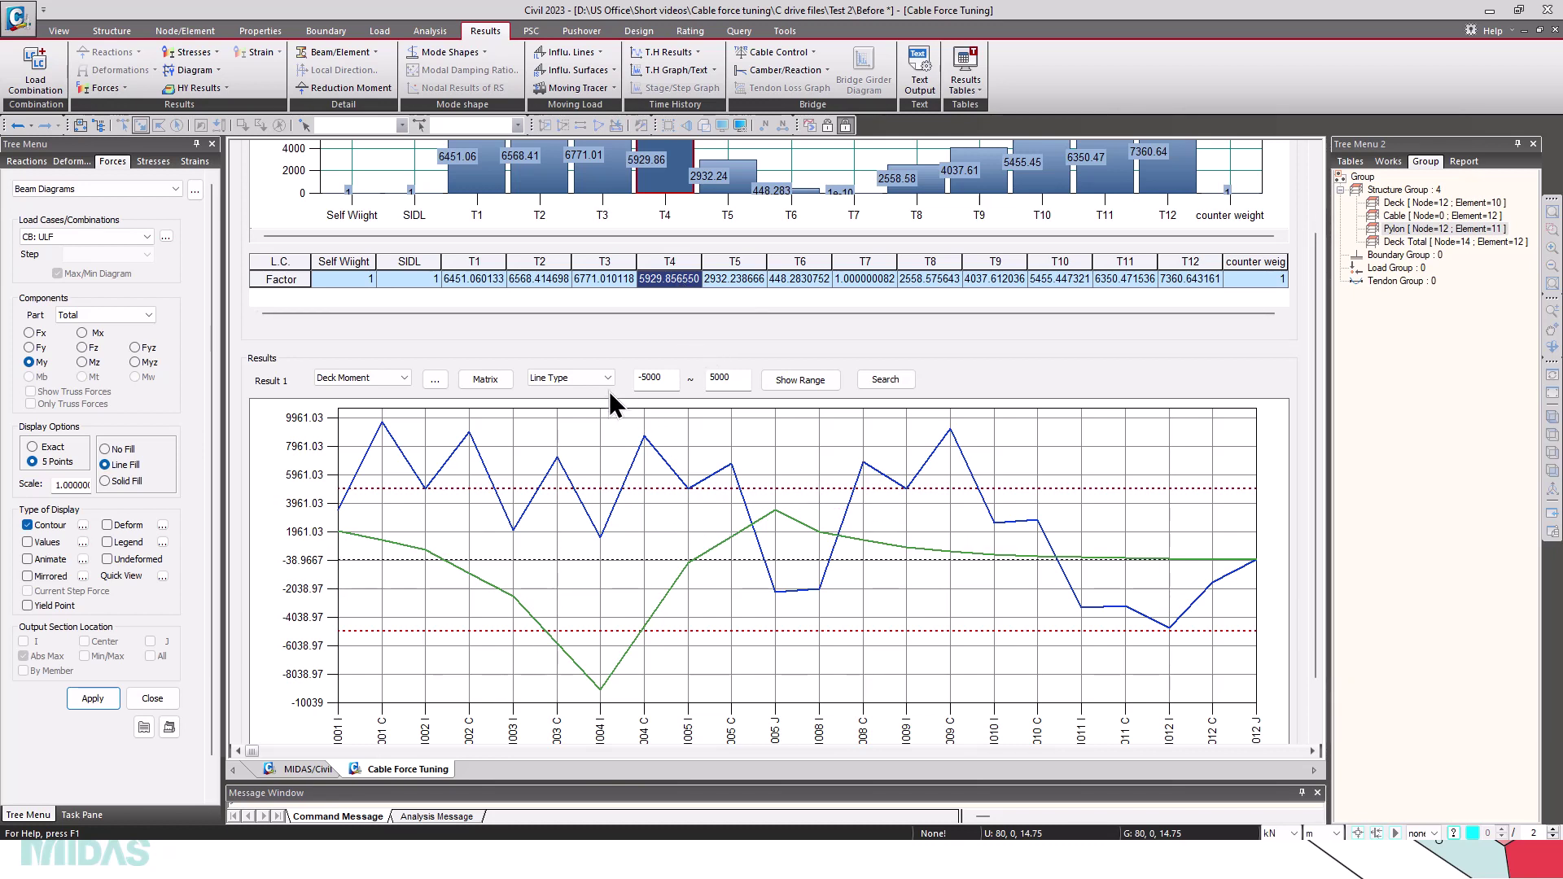
Open the influence matrix of Deck Moment, examine the 1002 I column against load cases T1 to T12, and close it
click(479, 382)
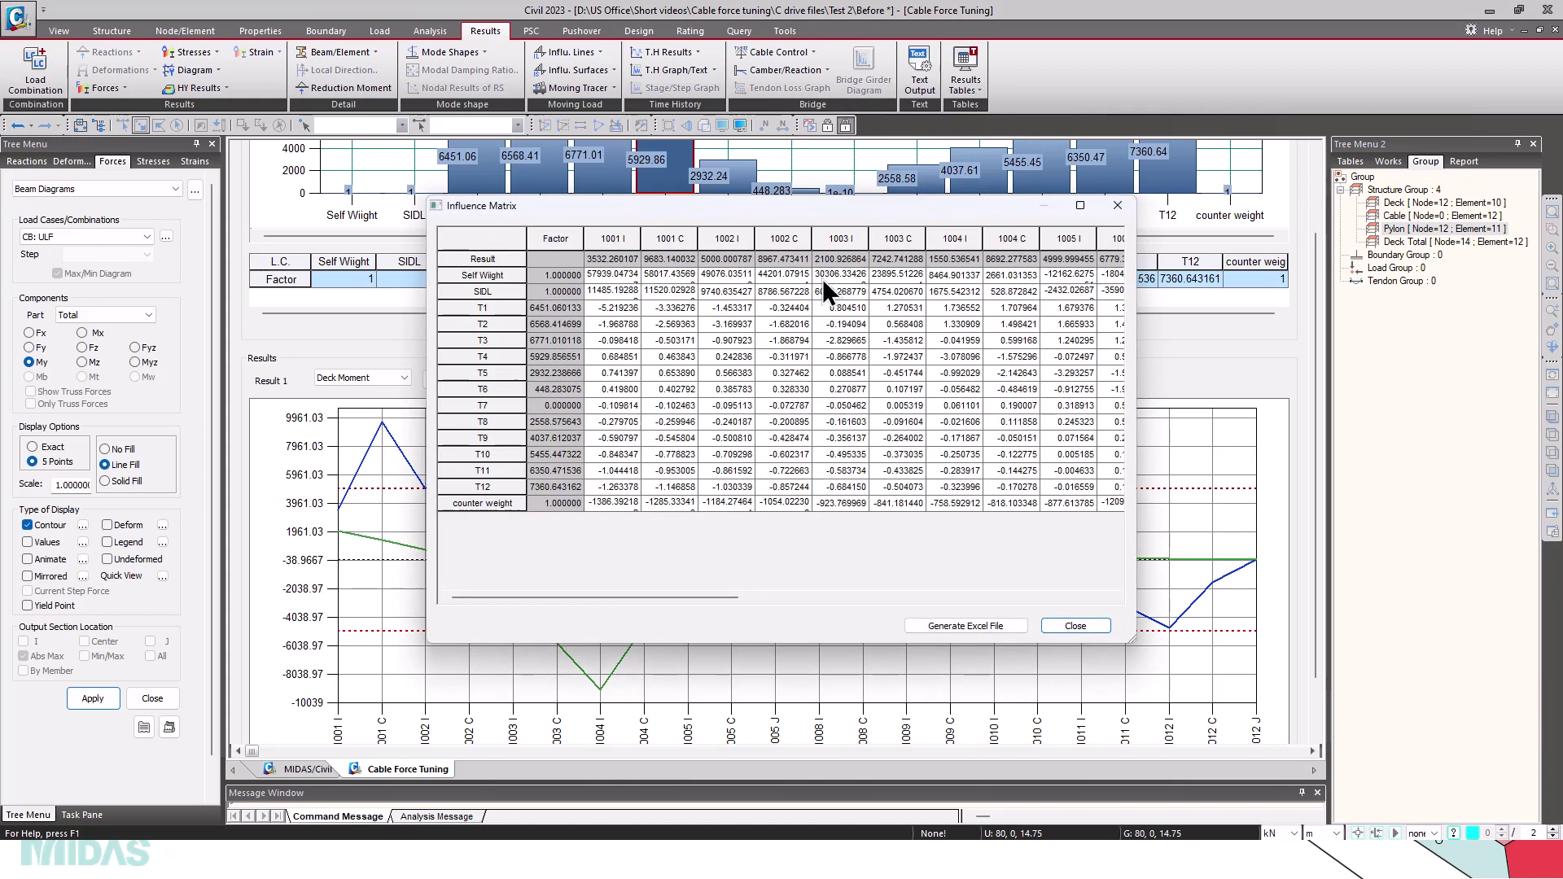
drag(951, 207, 912, 255)
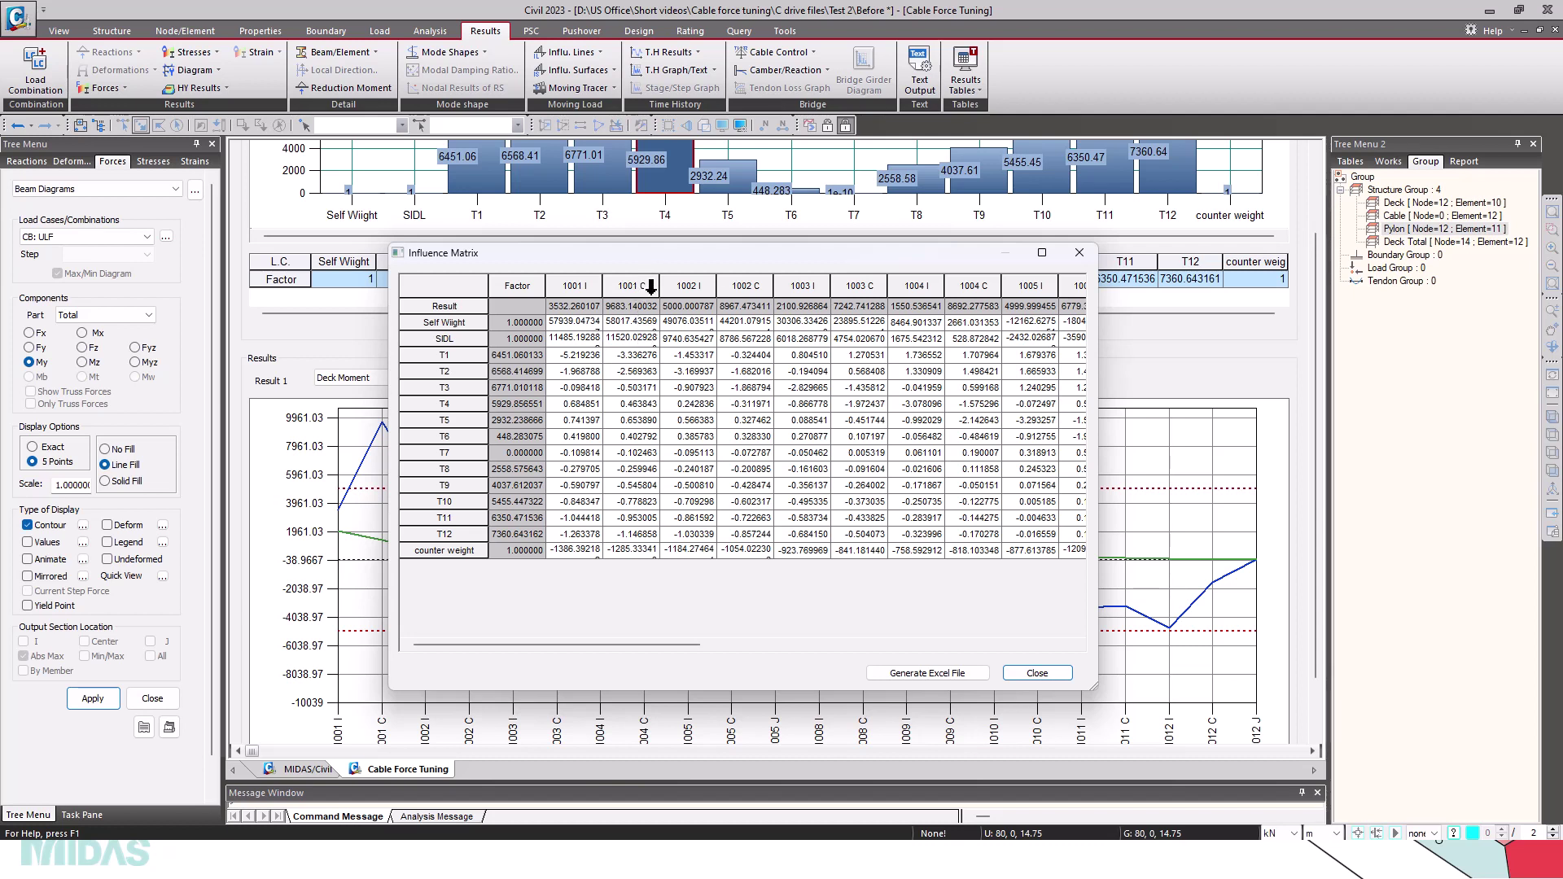
click(708, 286)
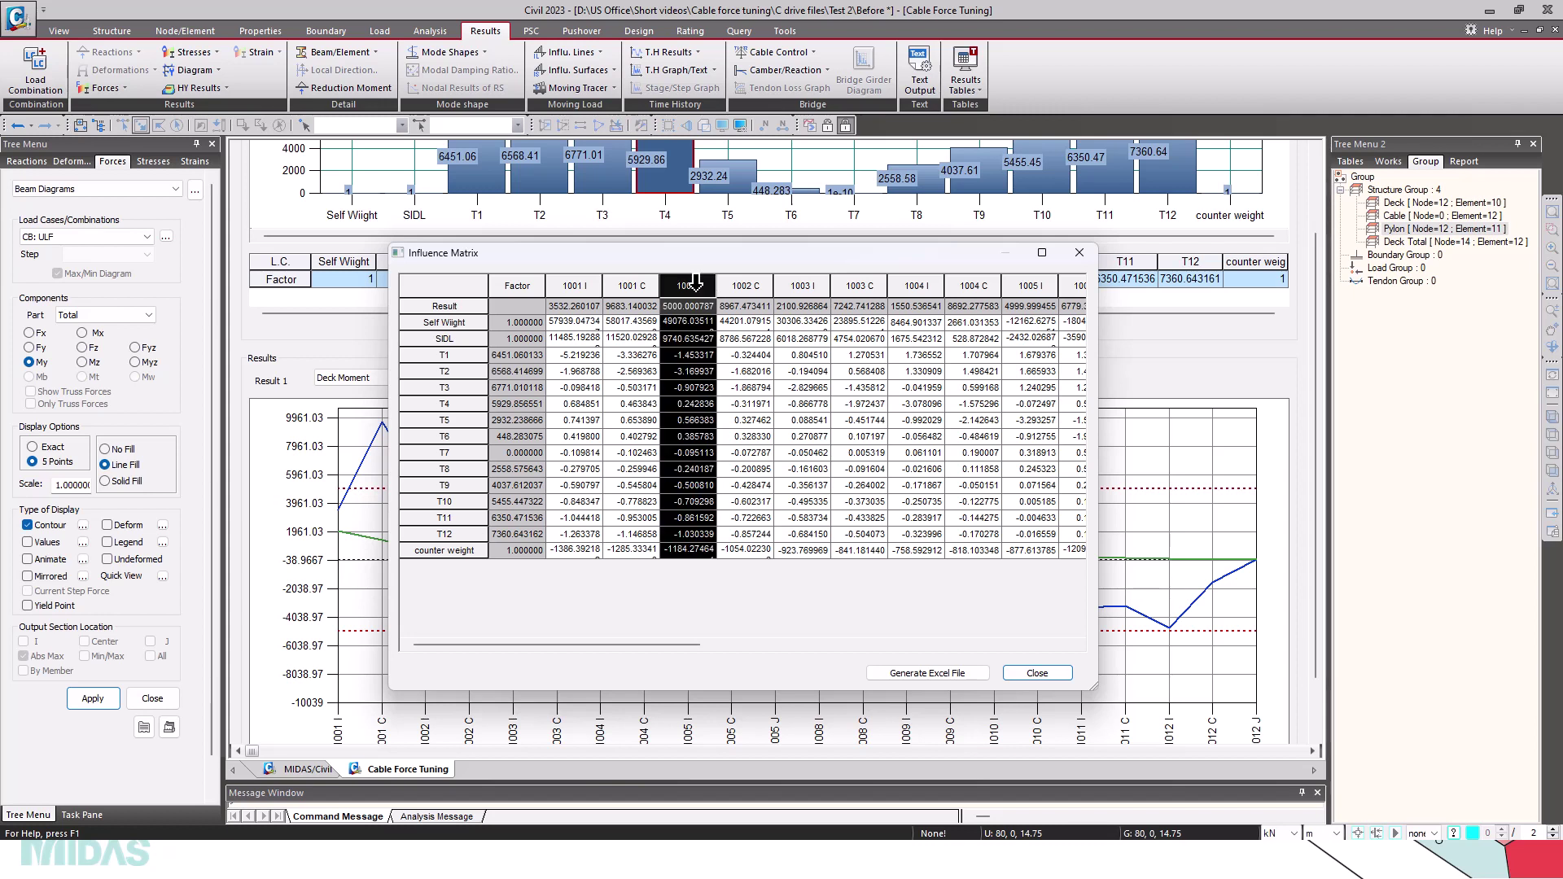
click(702, 355)
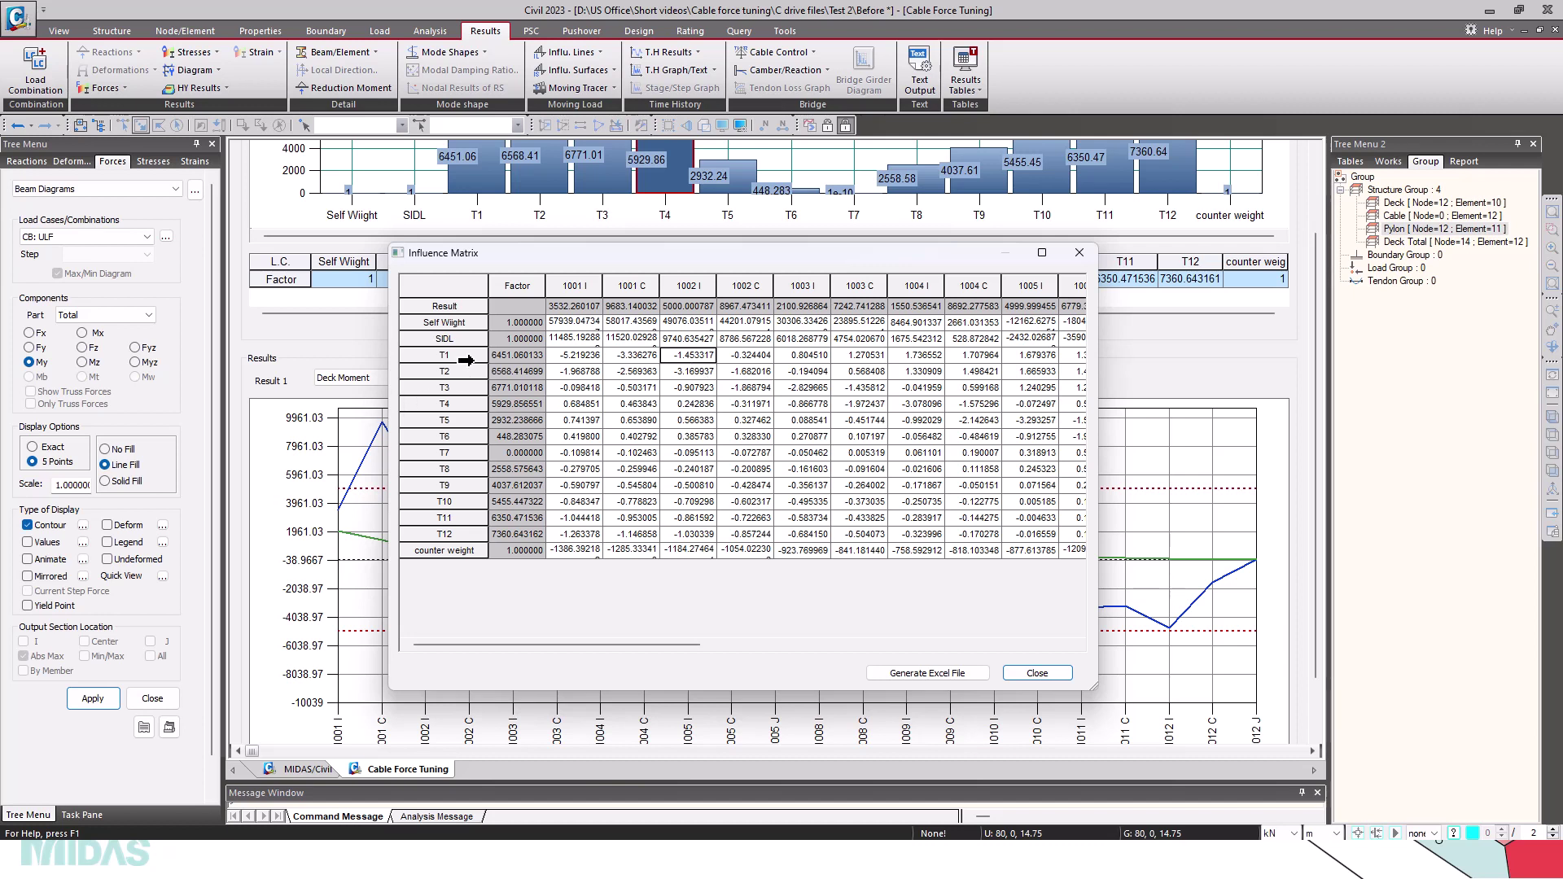
drag(456, 354, 460, 534)
click(688, 372)
click(1032, 674)
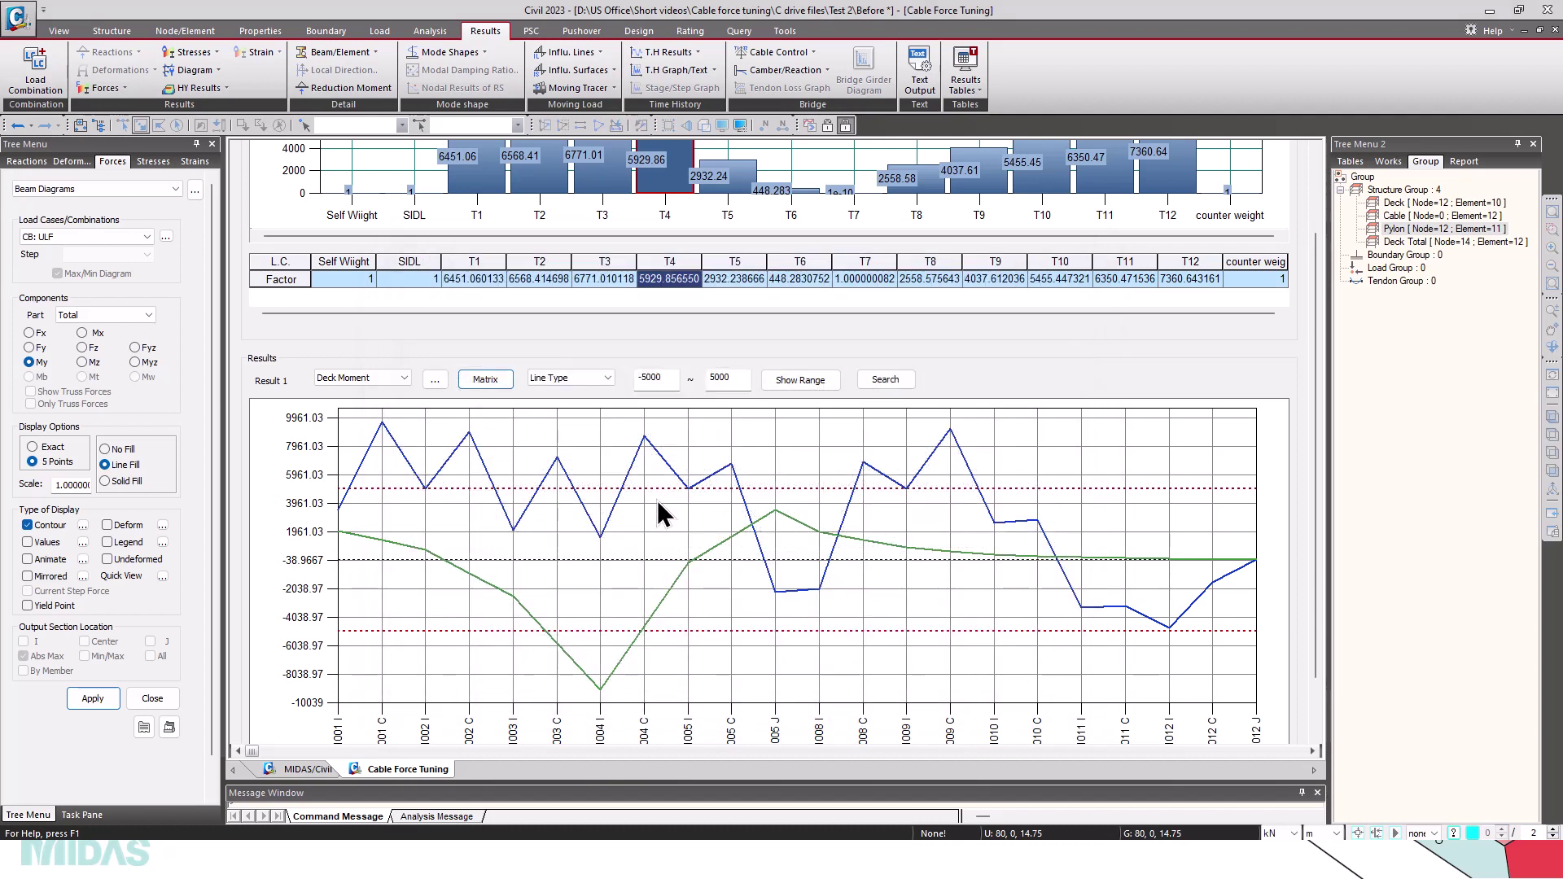
Try a factor of 10000 for load case T2, check the Deck Moment graph at 1002 I, and undo the change
click(544, 279)
scroll(456, 707, down, 1)
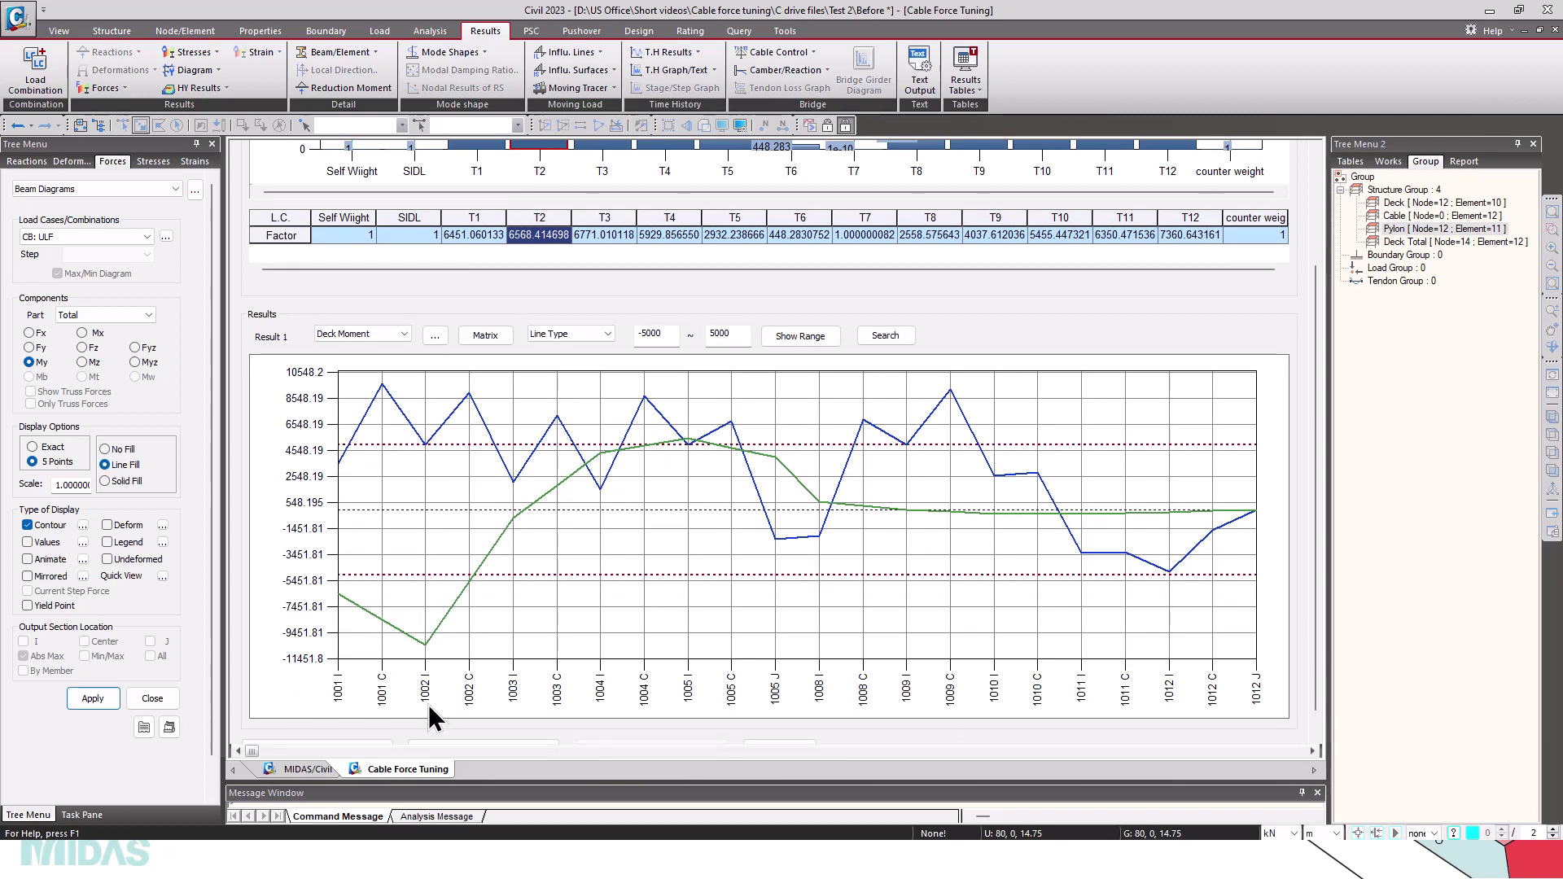
scroll(550, 580, up, 3)
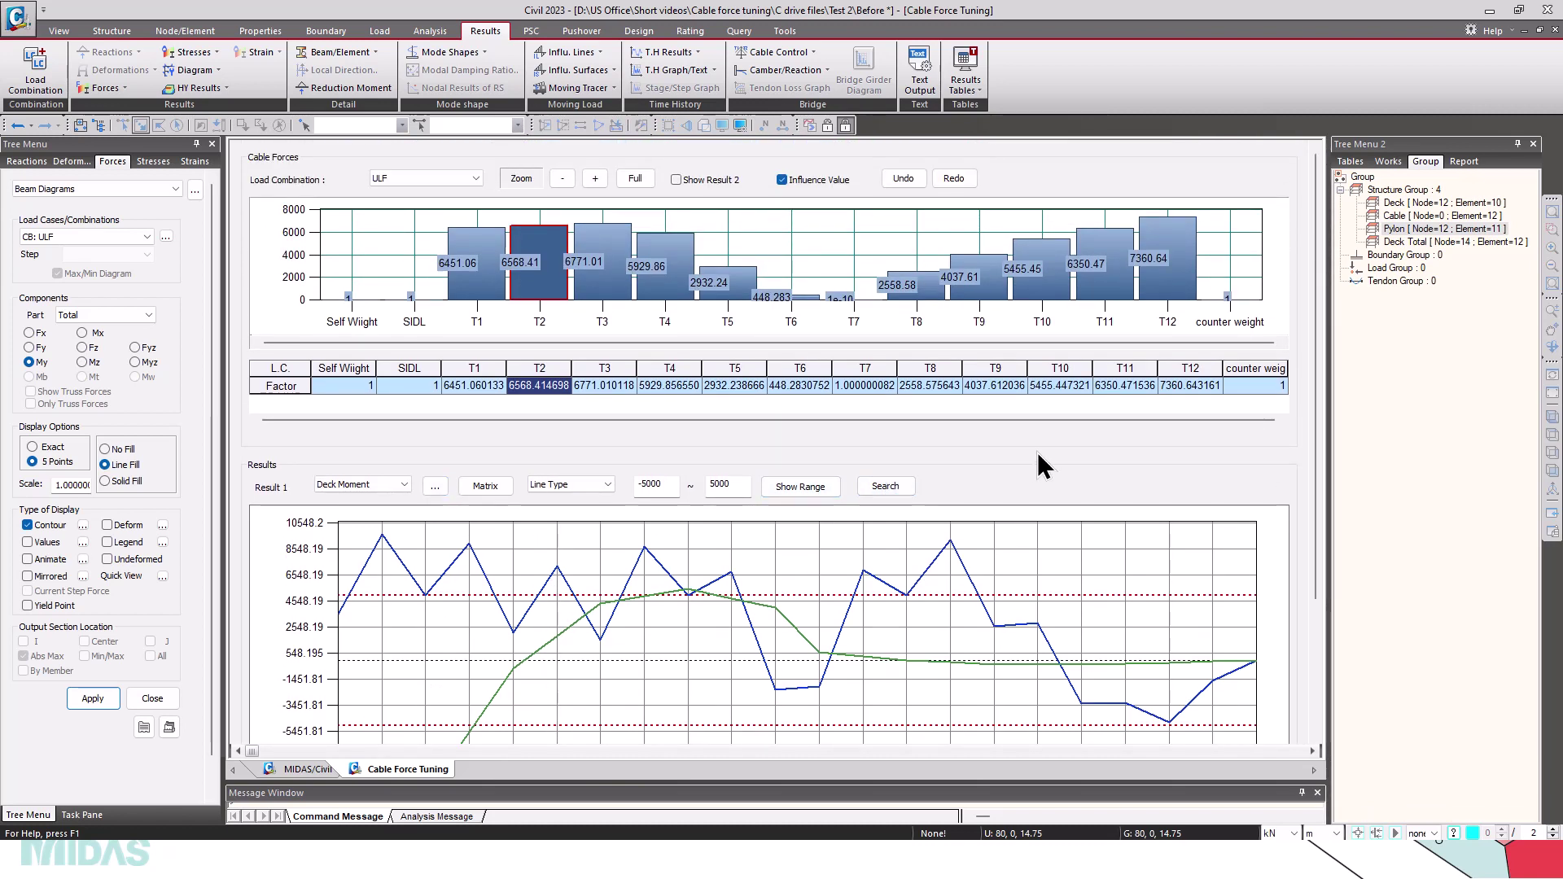
scroll(1037, 452, down, 2)
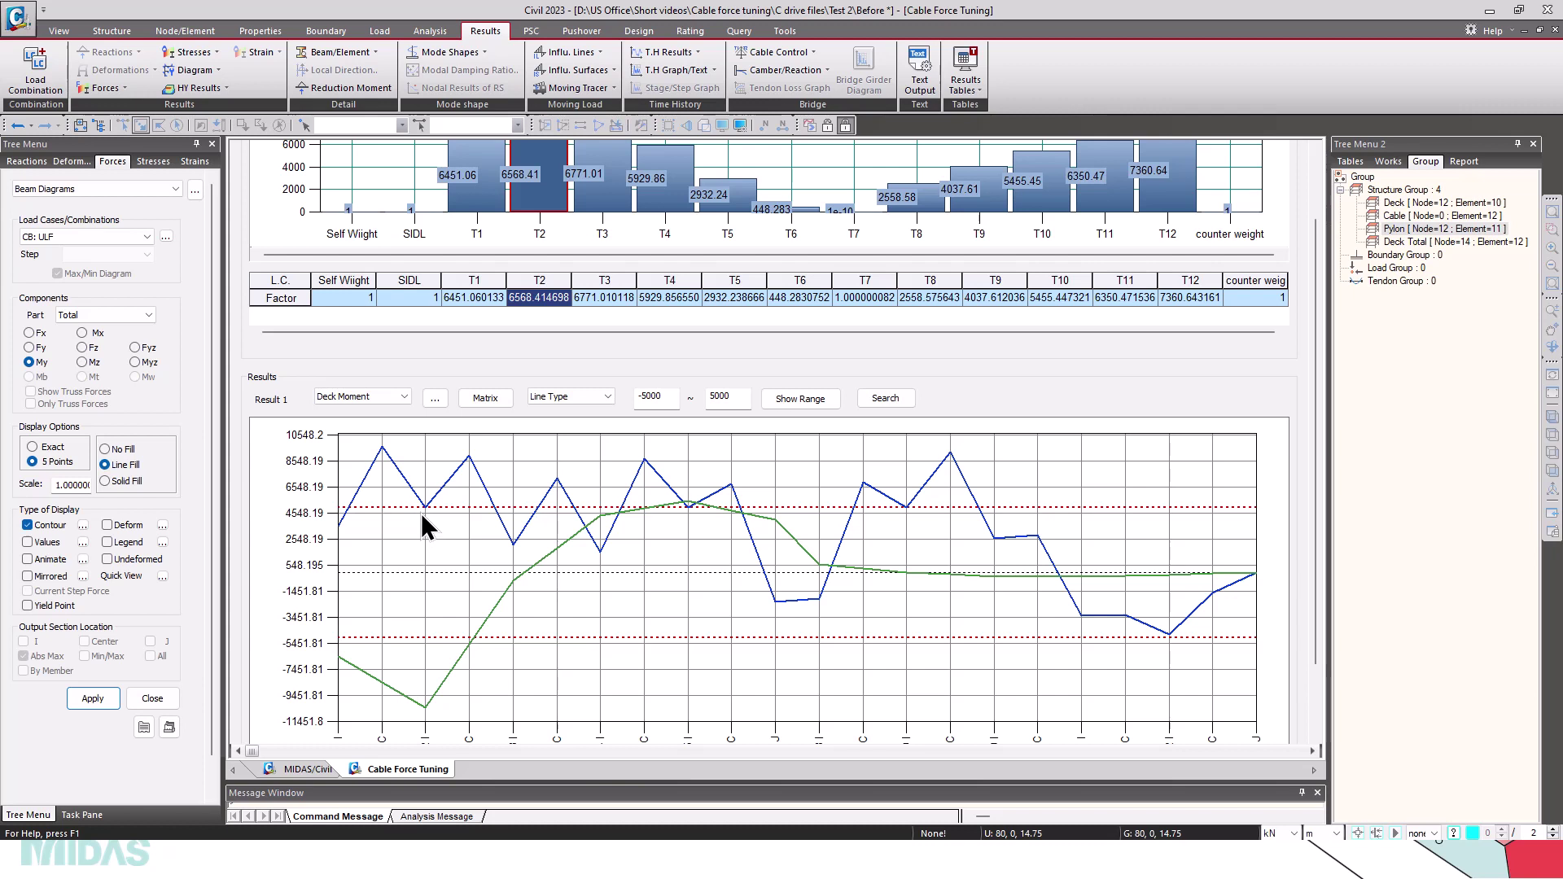
mouse_move(425, 714)
scroll(464, 574, down, 1)
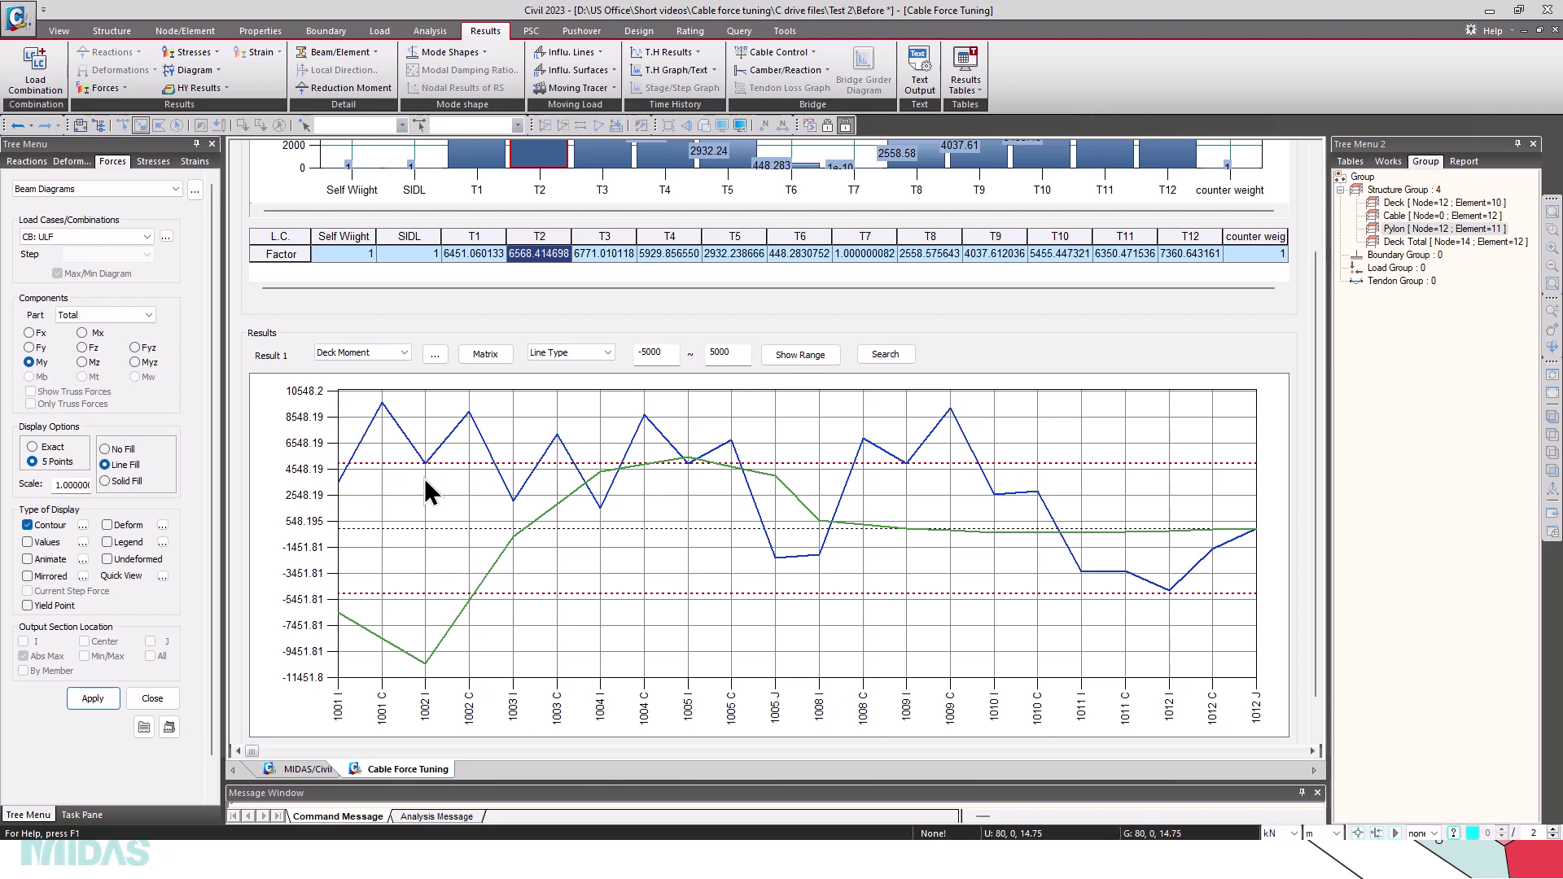
mouse_move(423, 464)
text(10000)
key(Return)
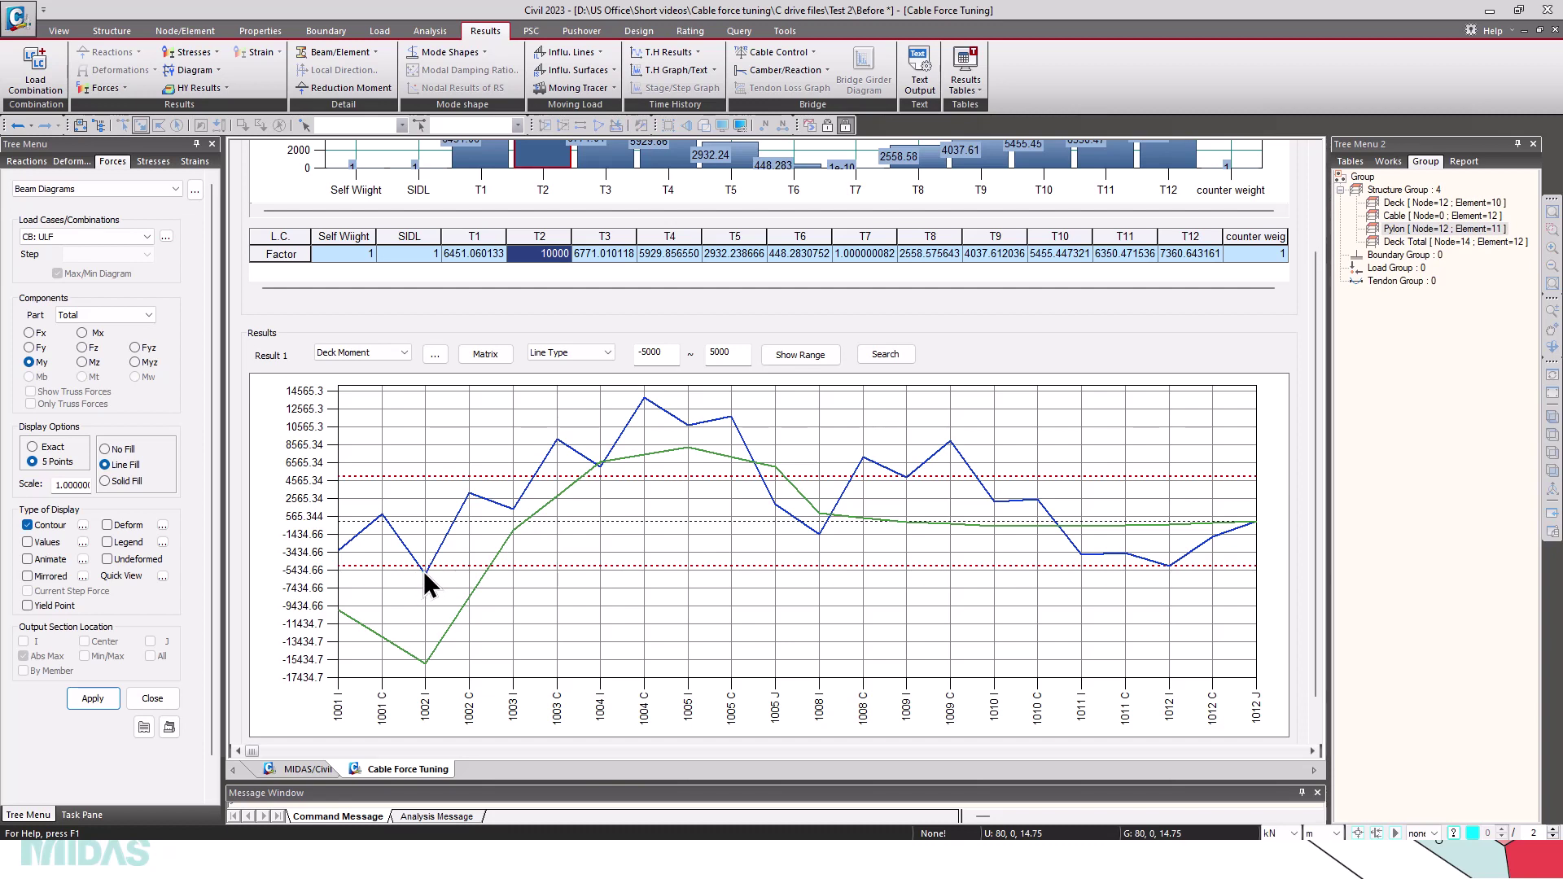
mouse_move(428, 580)
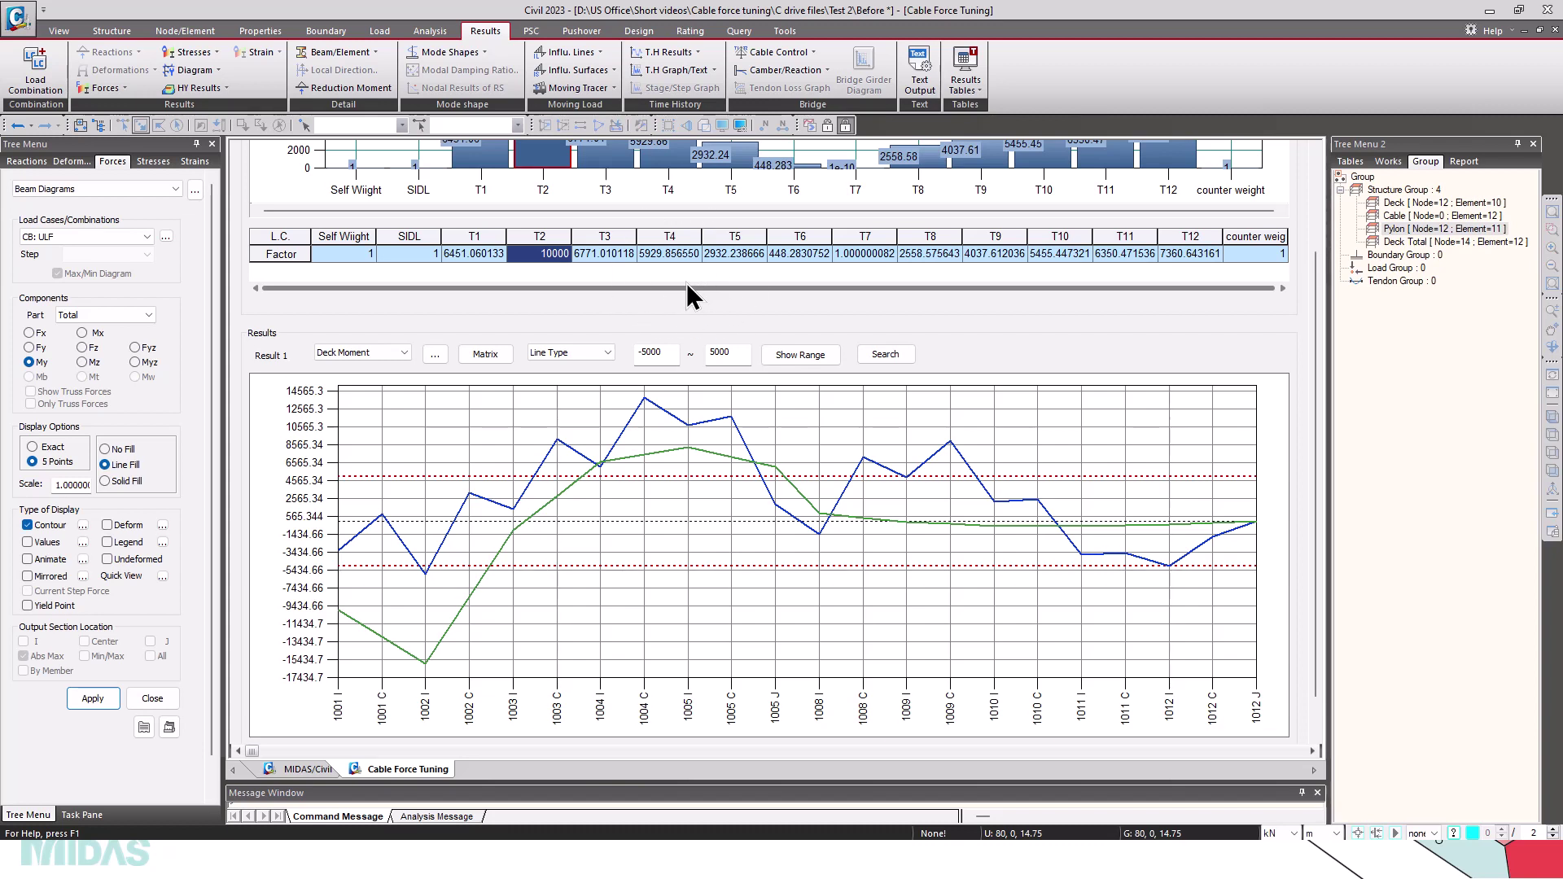
scroll(855, 325, up, 2)
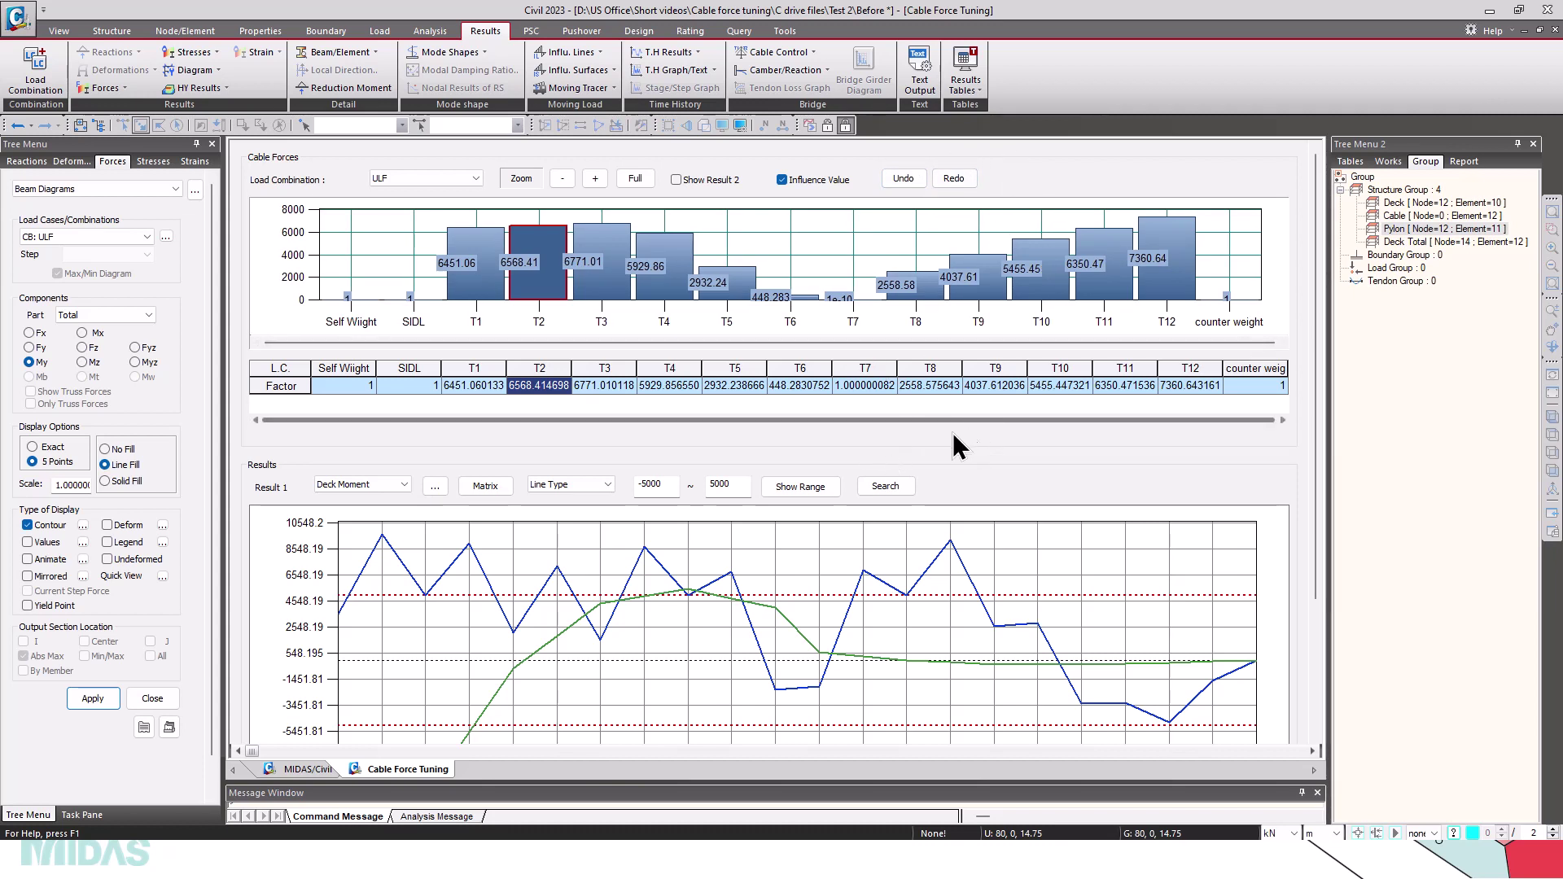
Set the T7 factor to 1000 and check its effect on the Deck Moment graph at 1008 C and 1008 I
click(865, 384)
scroll(1038, 431, down, 1)
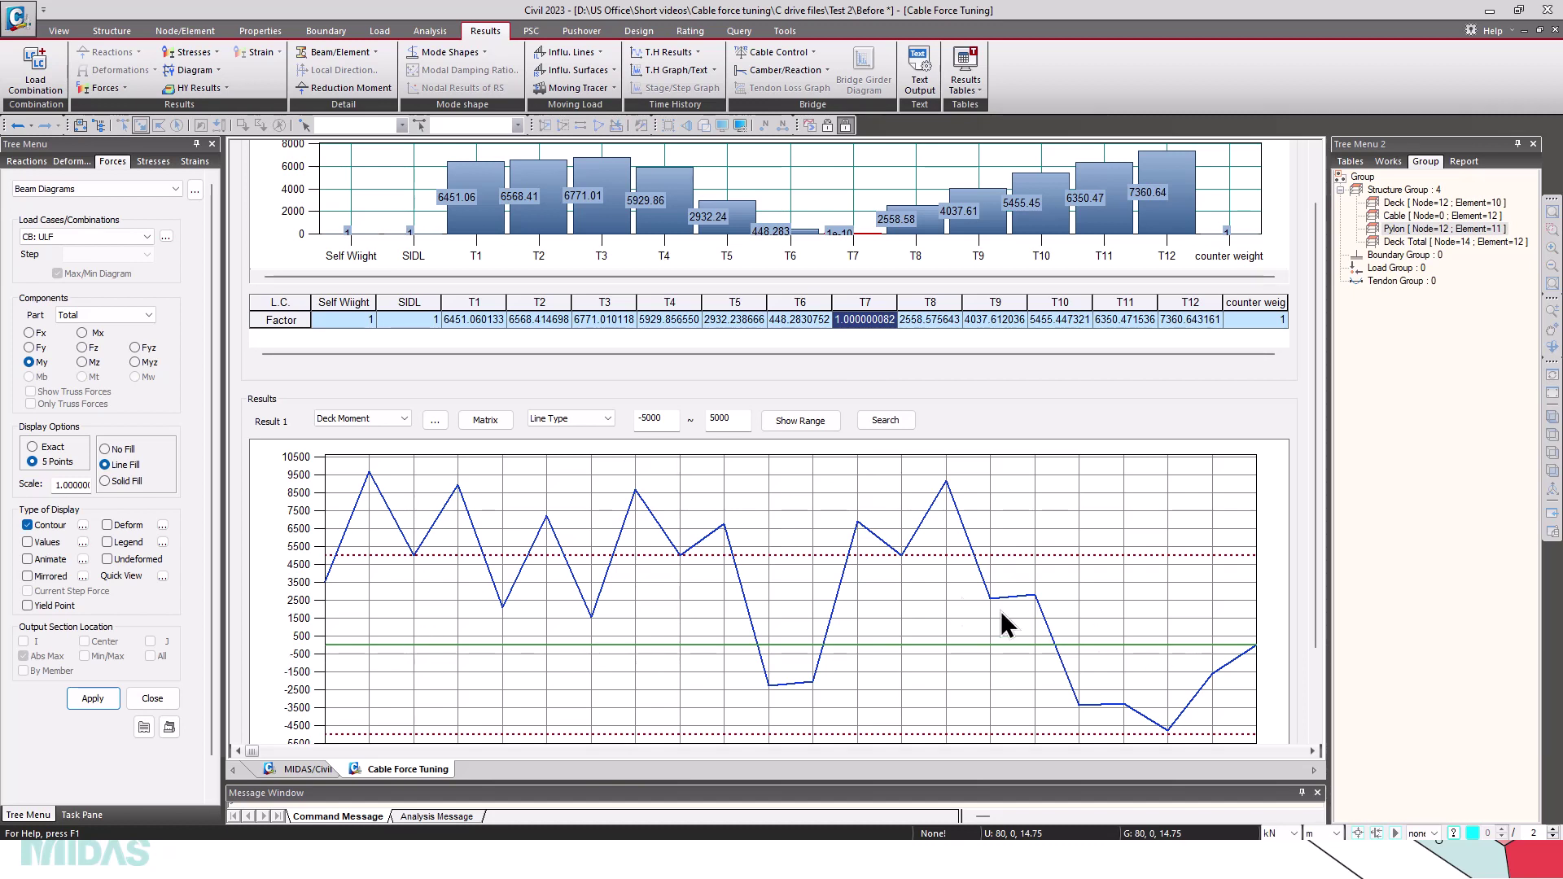
scroll(1219, 352, down, 1)
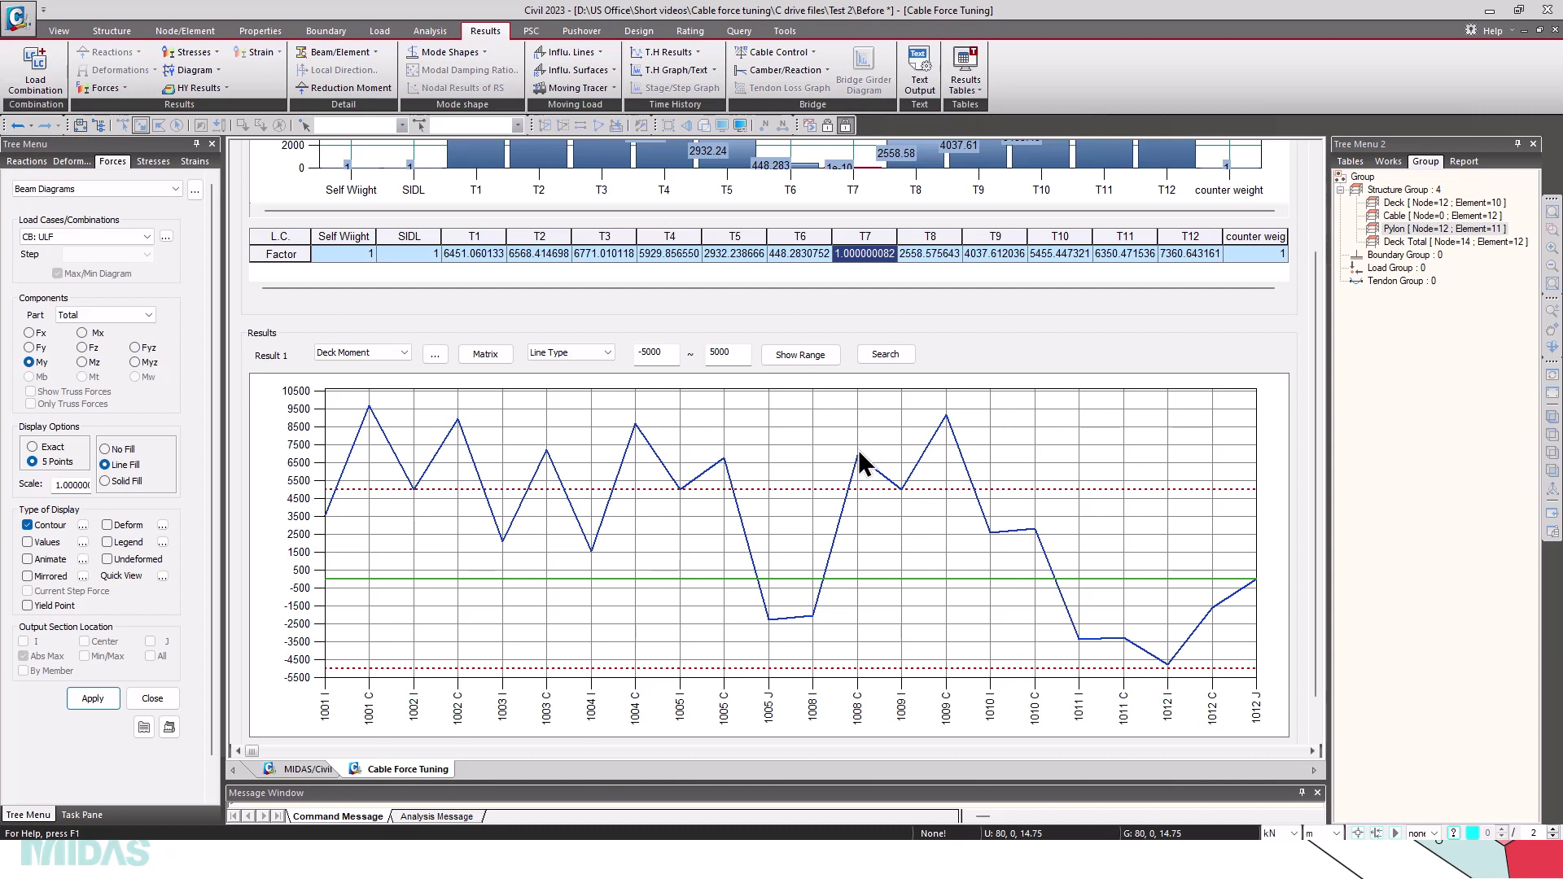
mouse_move(859, 458)
mouse_move(811, 616)
text(1000)
key(Return)
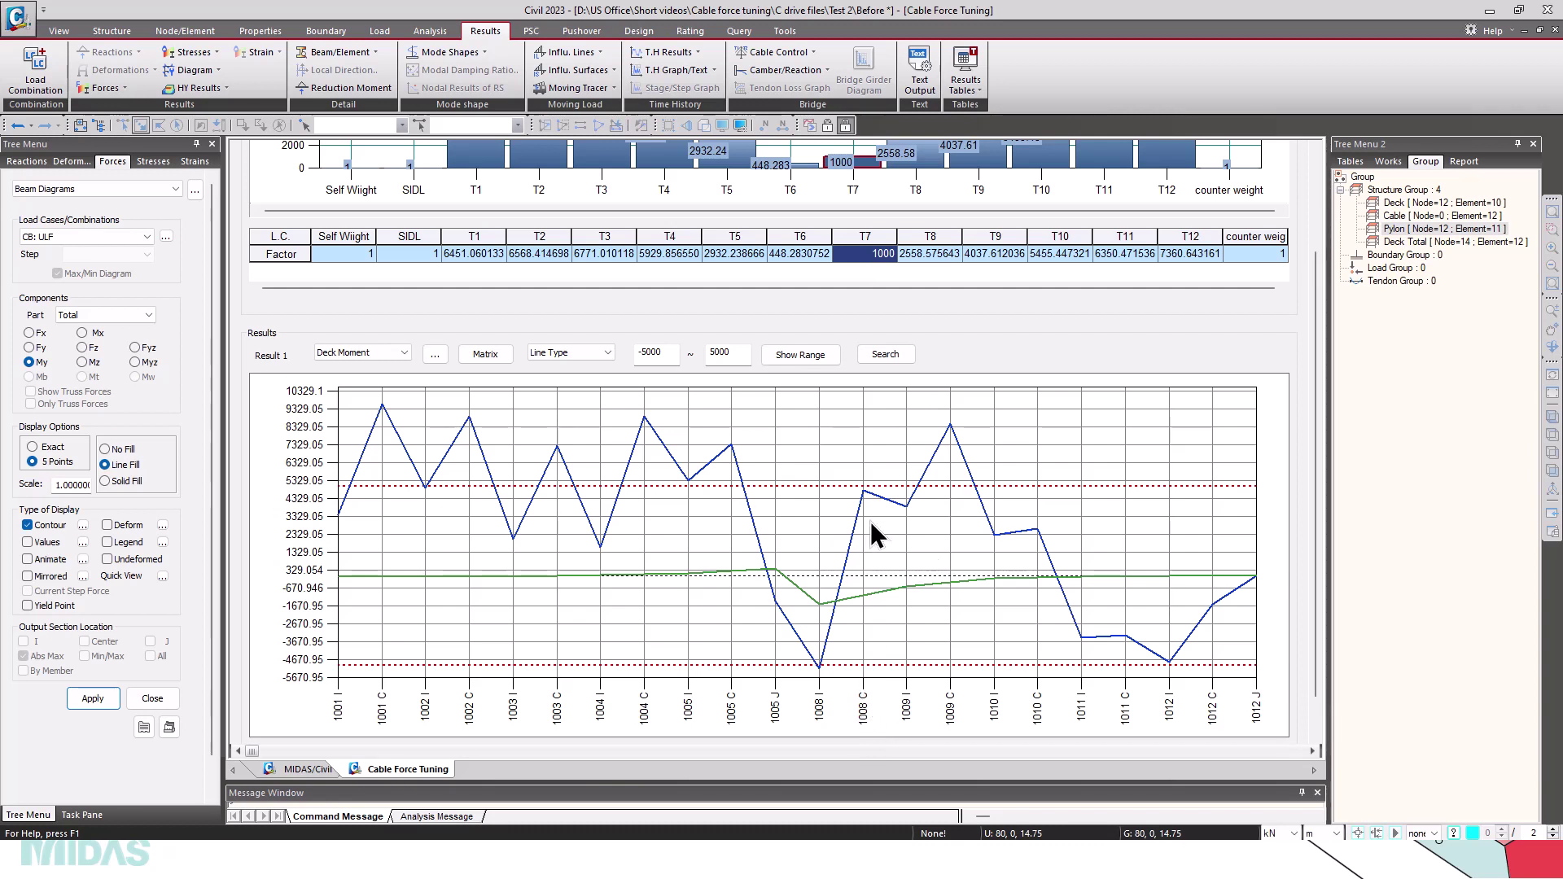
mouse_move(865, 493)
mouse_move(818, 668)
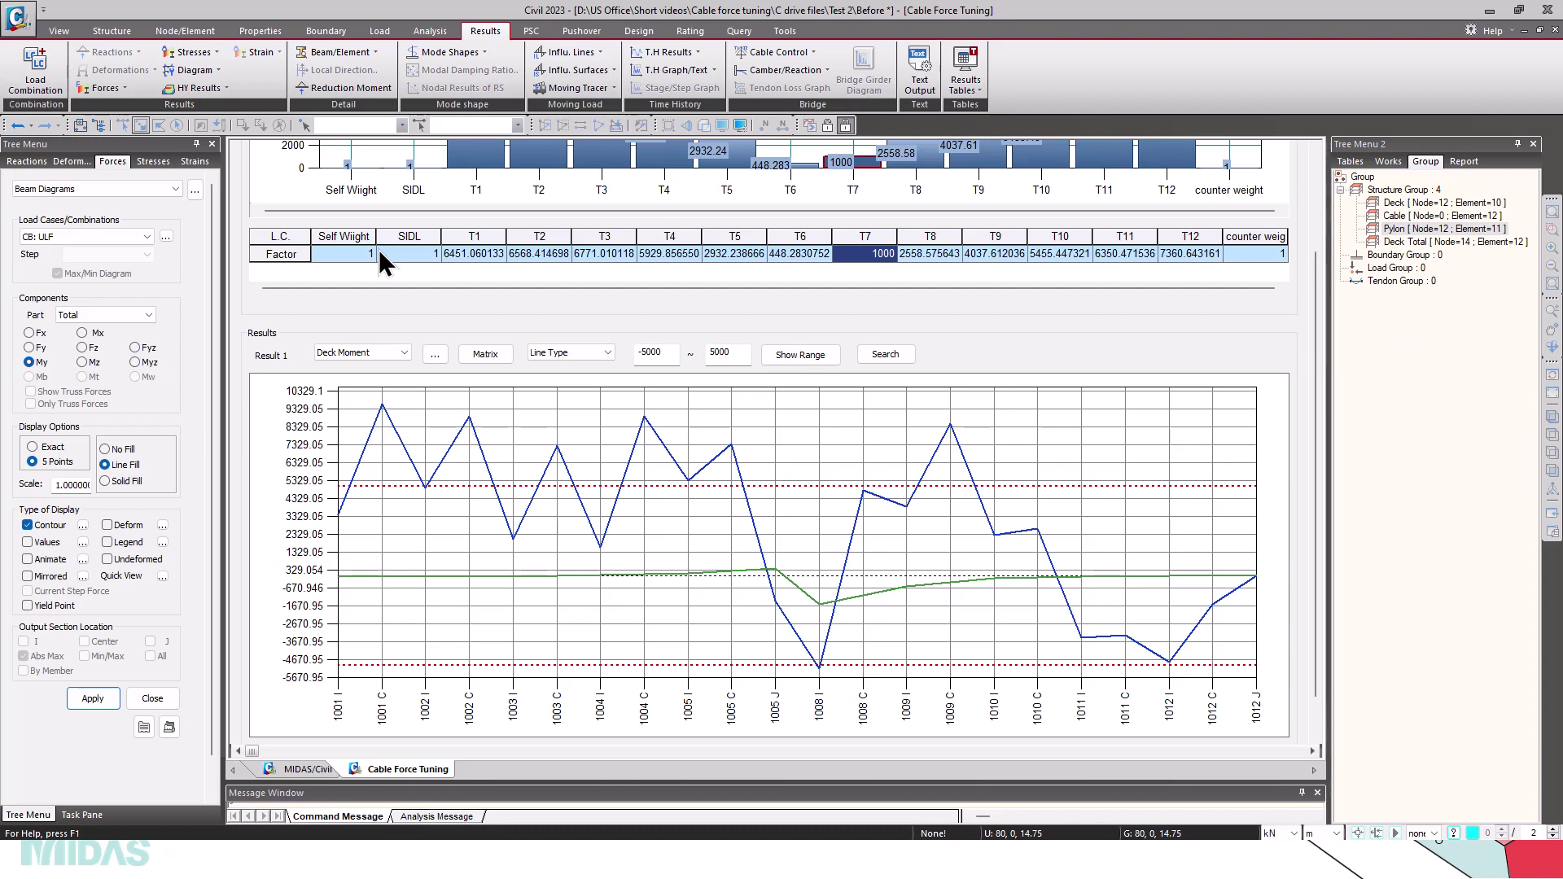
Paste the copied factor row, giving T1 to T12 as 6800, 8400, 7300, 6700, 5500, 3600, 2400, 5400, 5400, 5400, 7000 and 9000
click(300, 252)
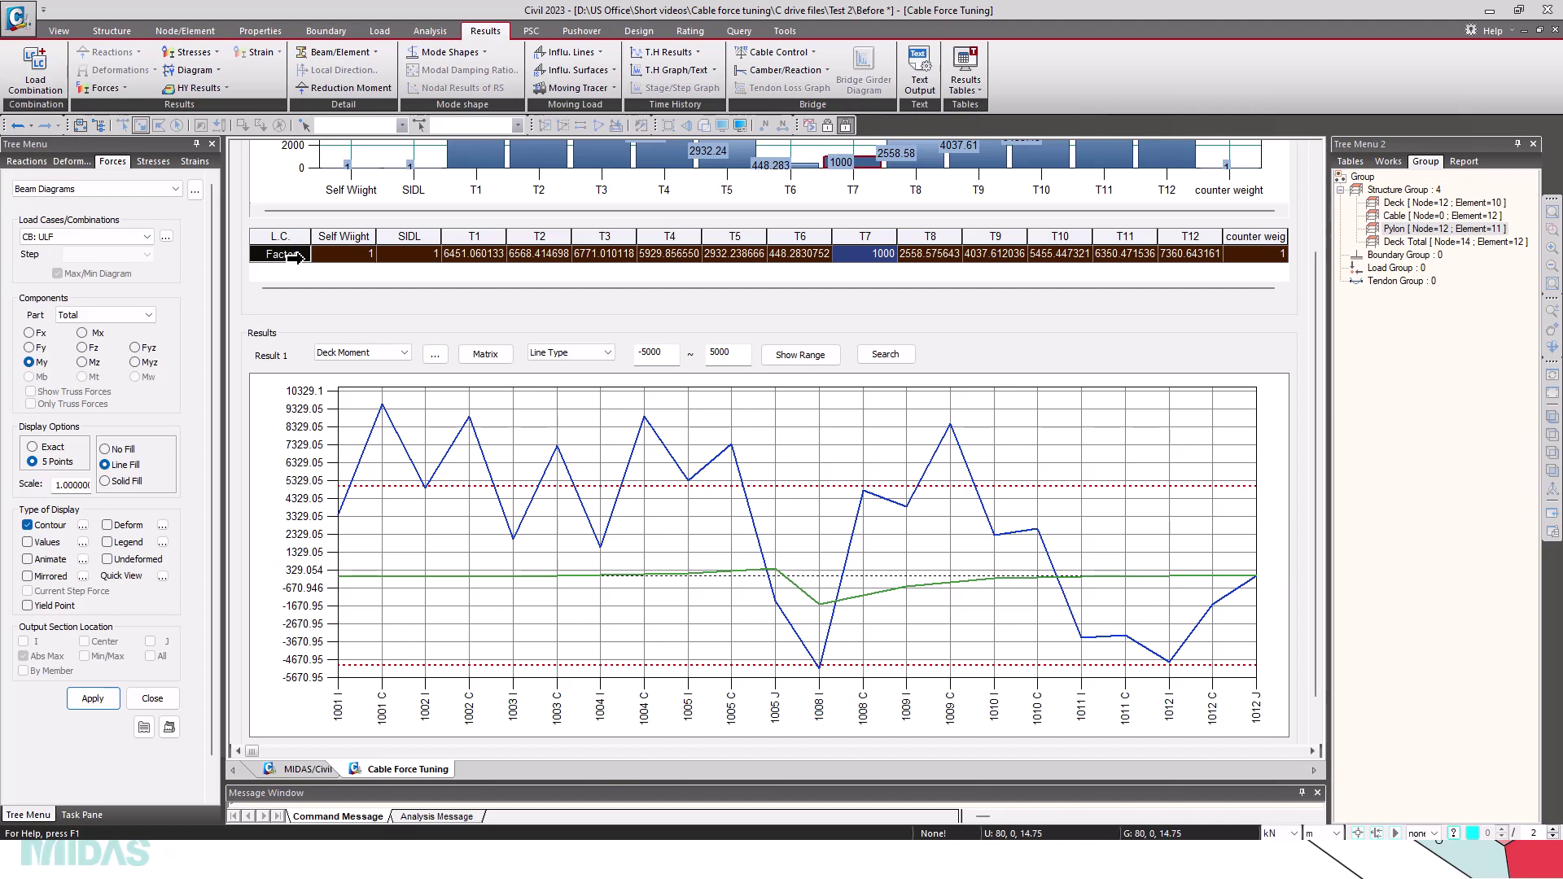
key(ctrl+v)
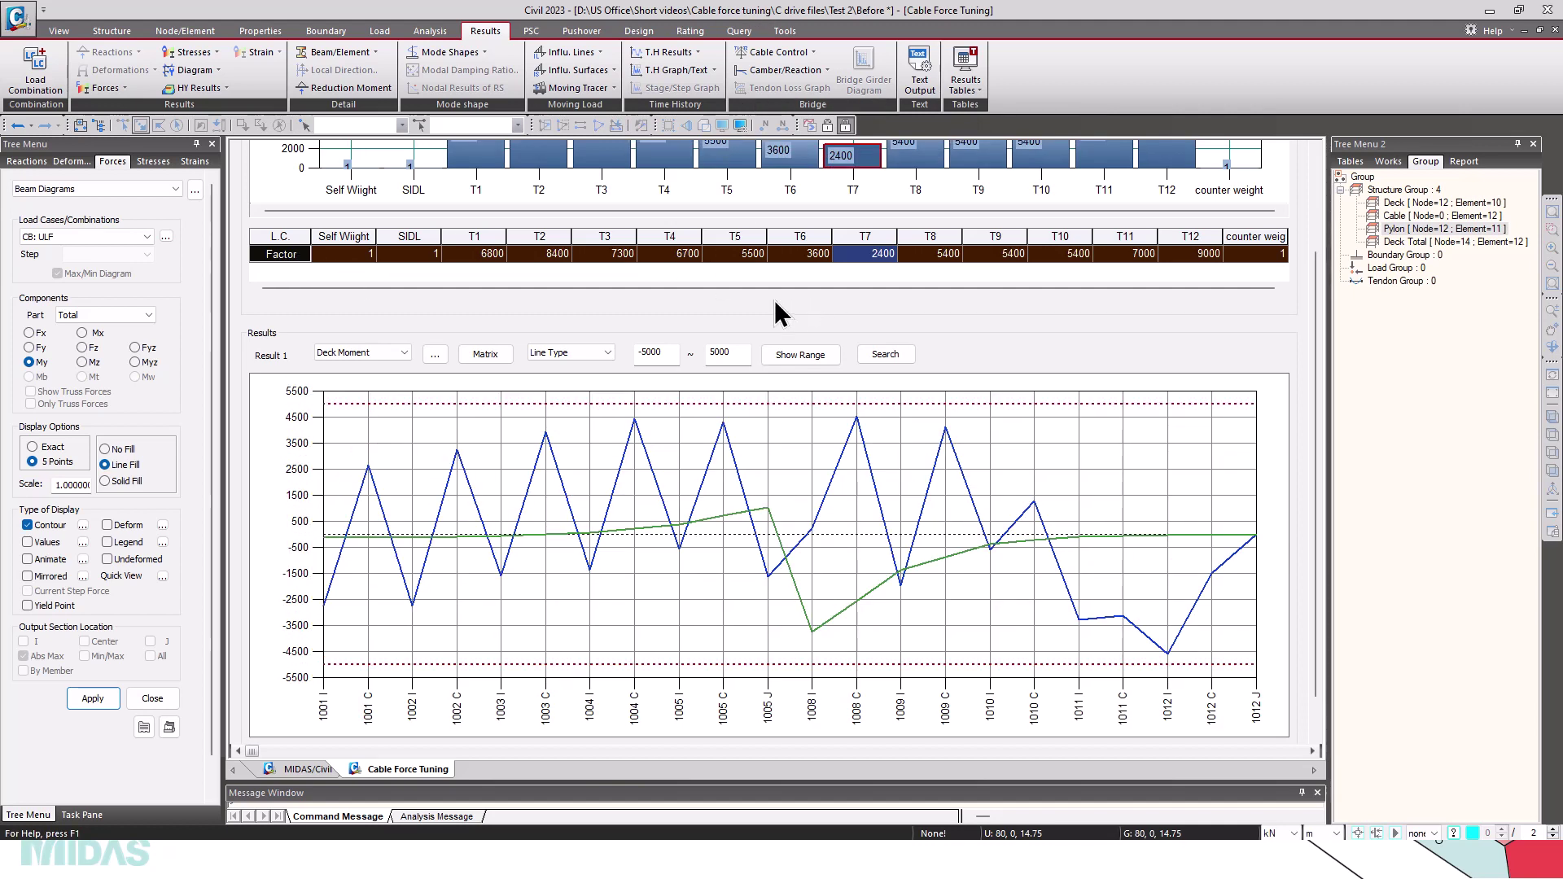
click(949, 254)
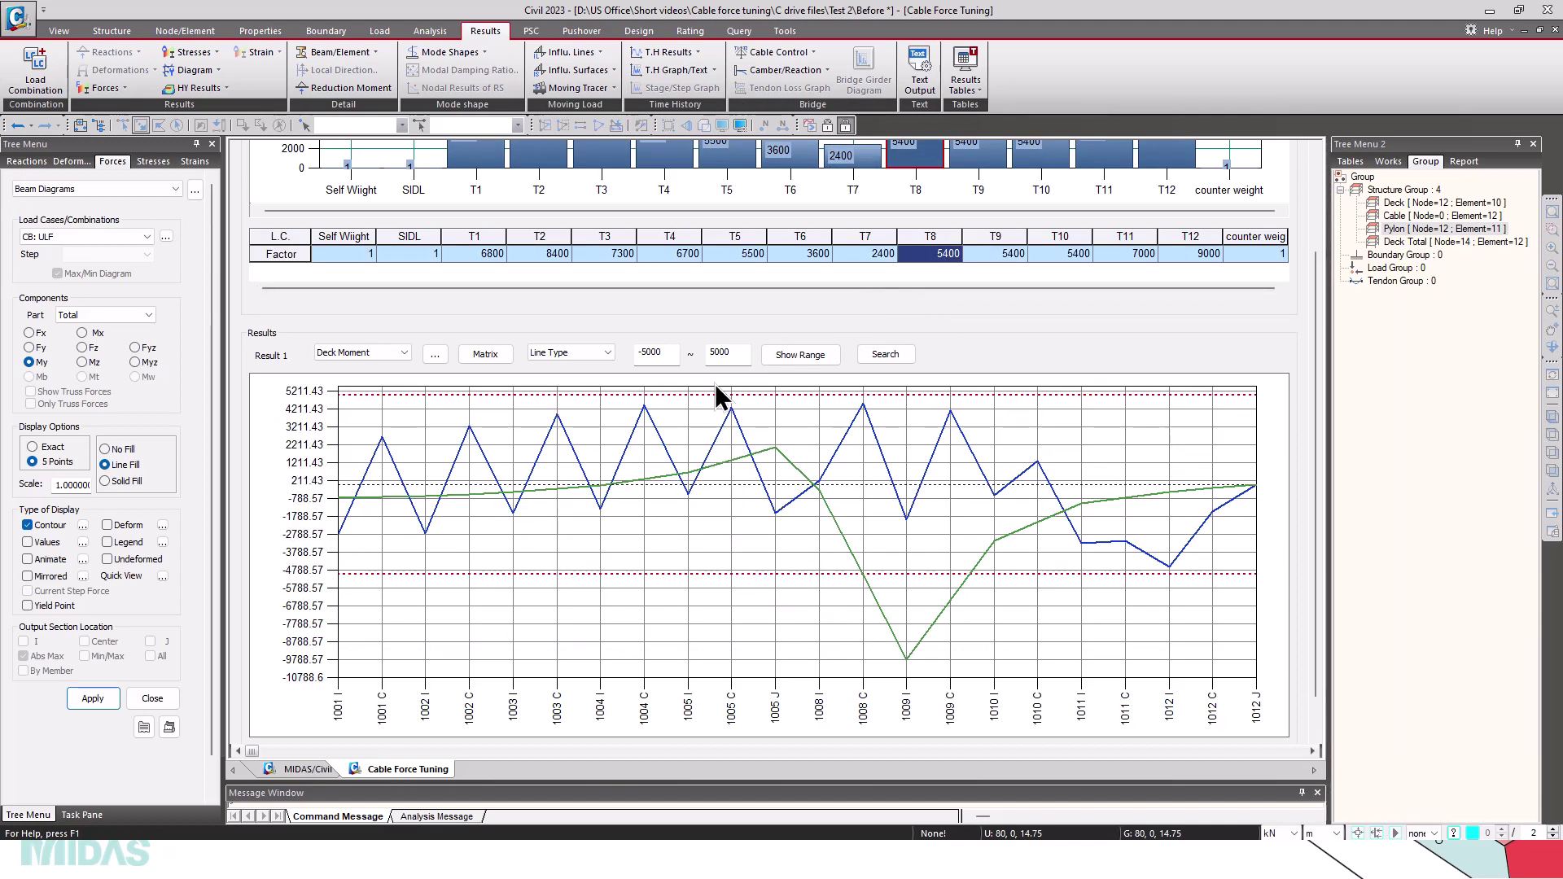
scroll(640, 600, up, 1)
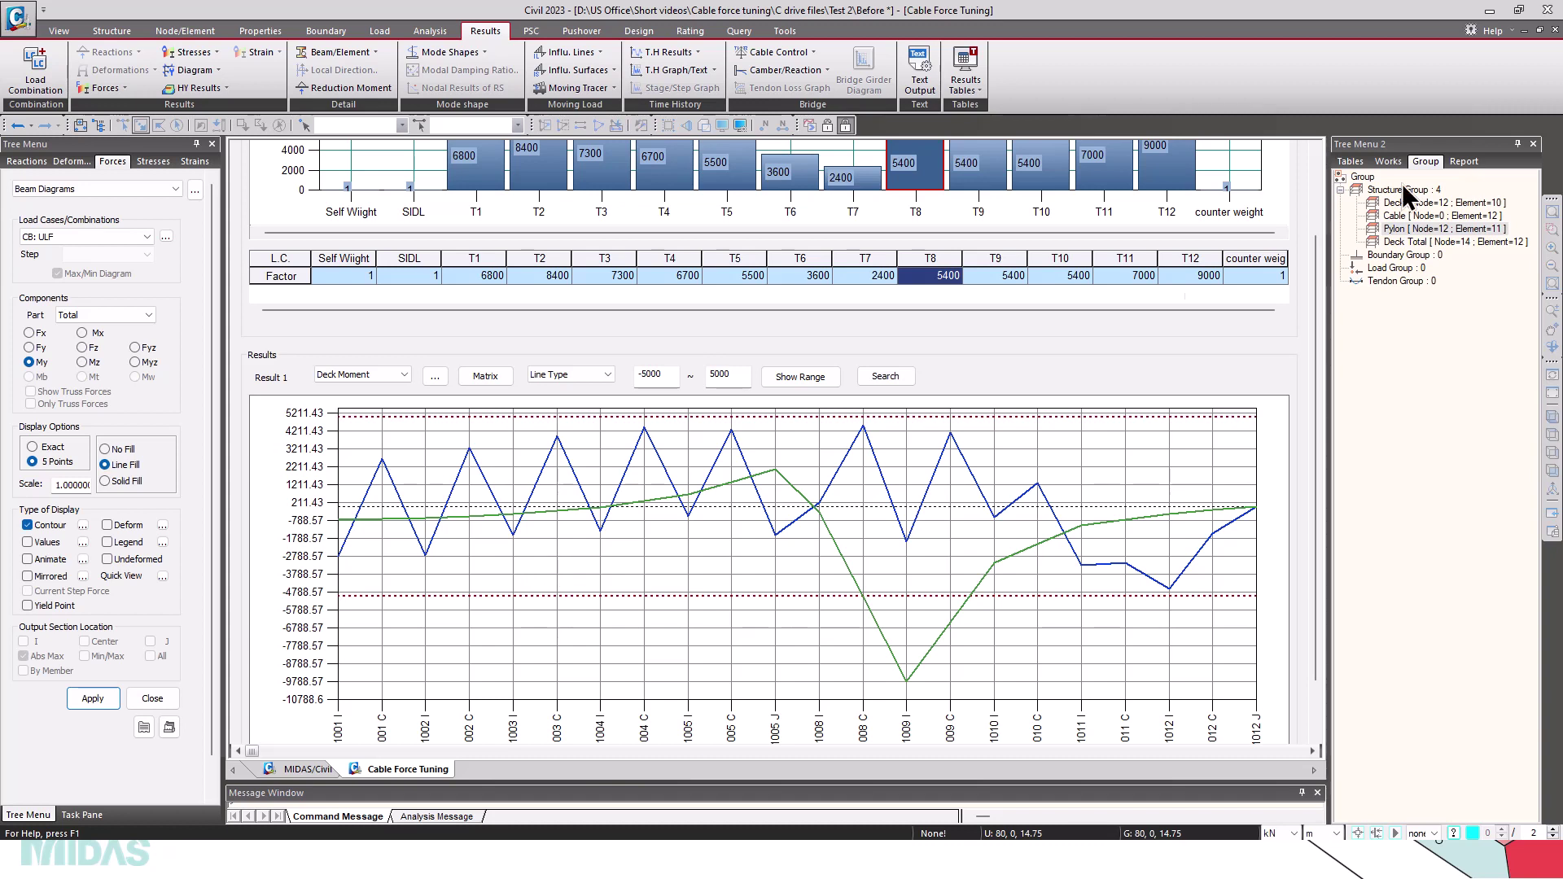
Set the T12 factor to 10000 and check the Deck Moment graph against the range limits around 1009 C
click(1200, 281)
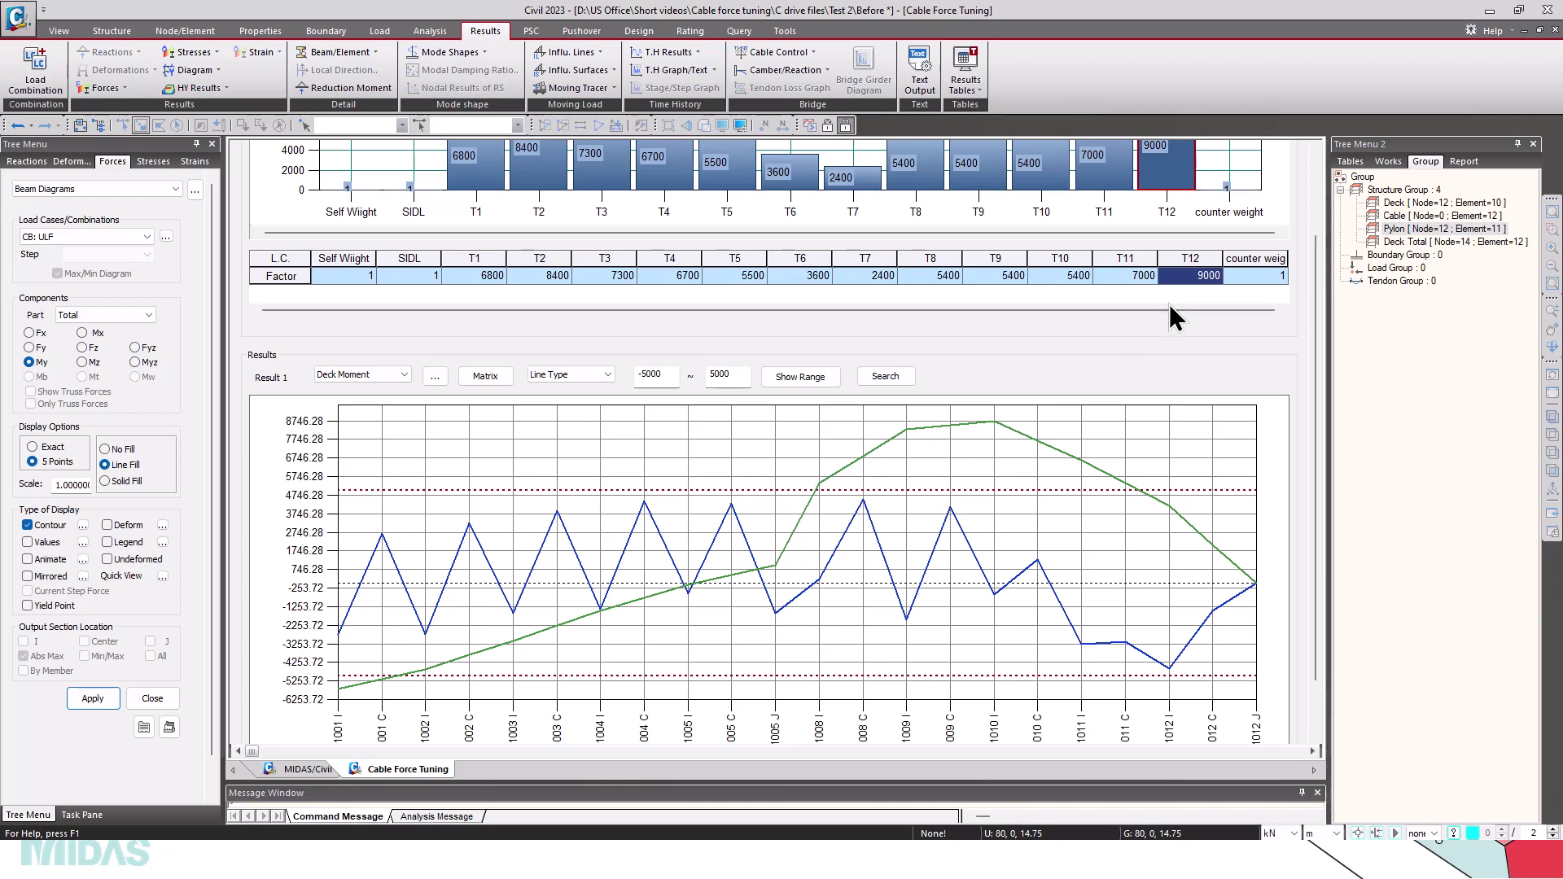
text(000)
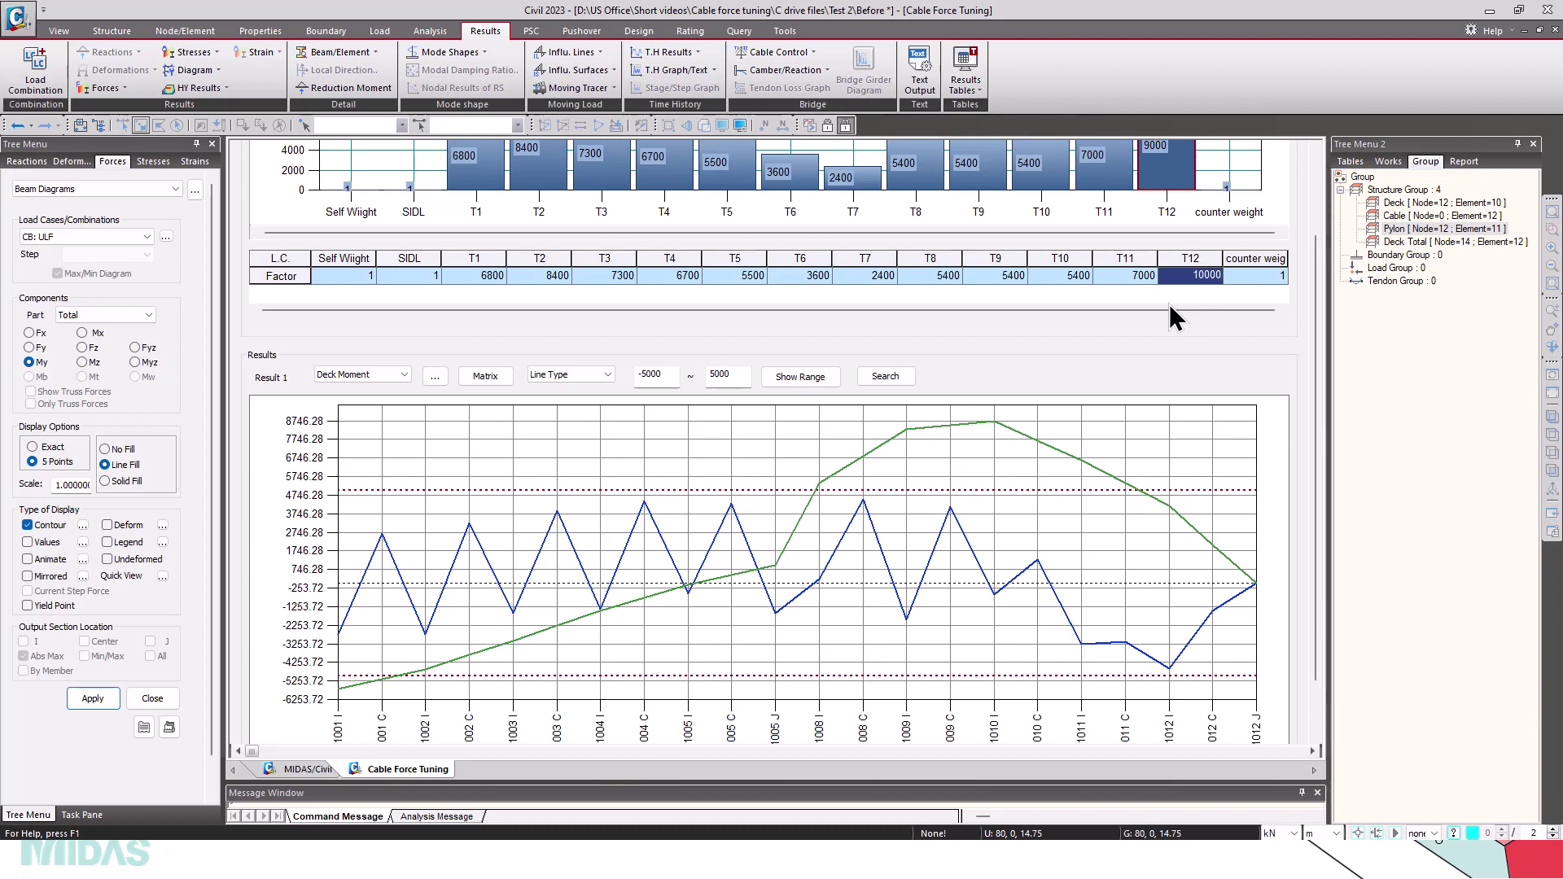
key(Return)
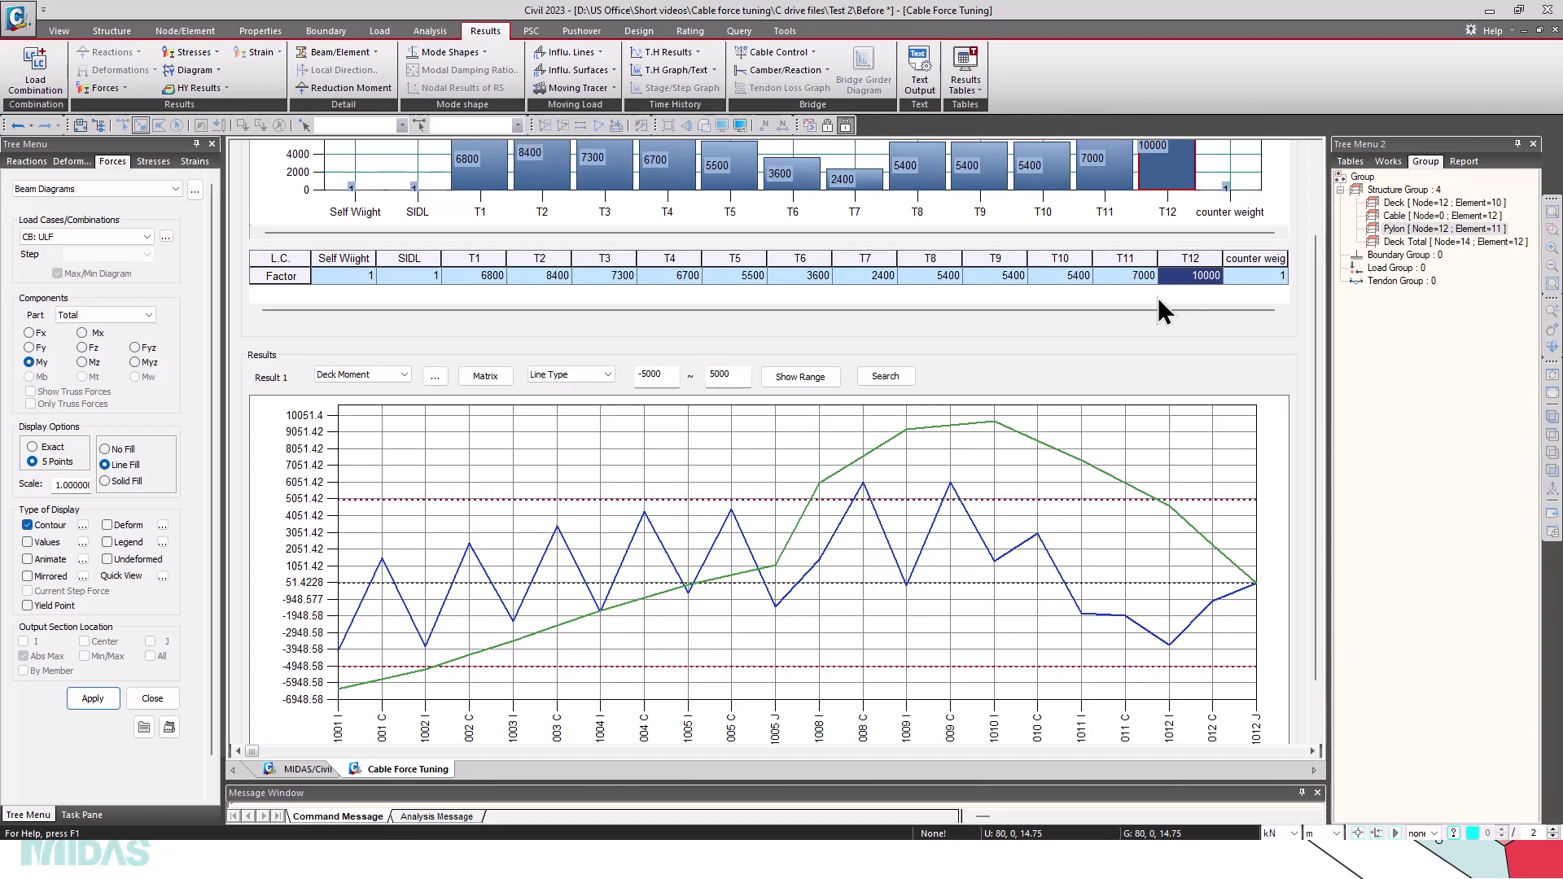
scroll(911, 625, down, 1)
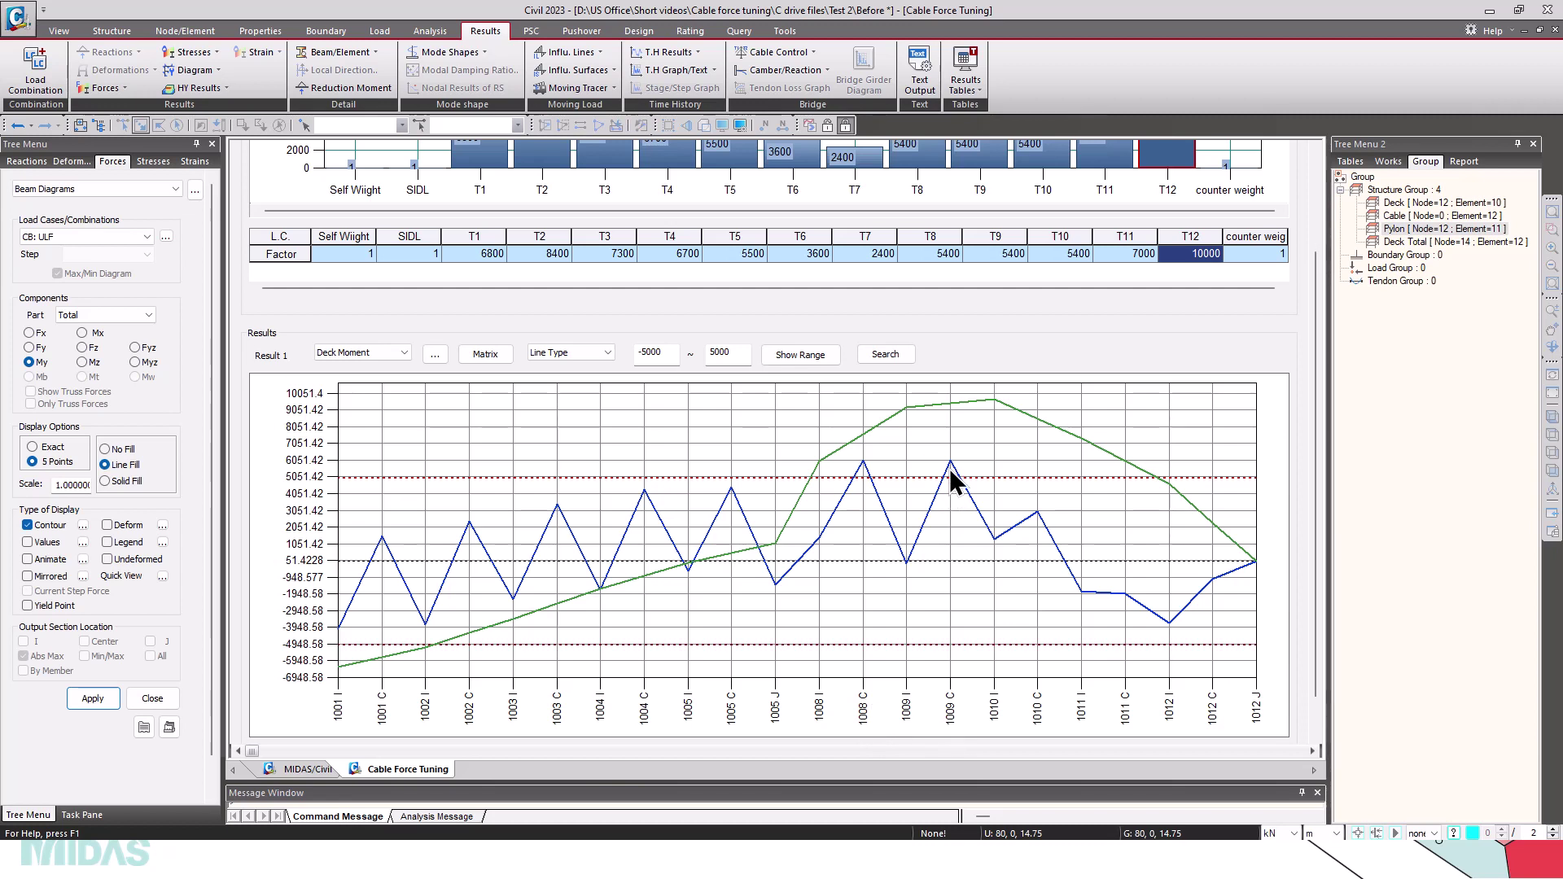
scroll(949, 467, up, 1)
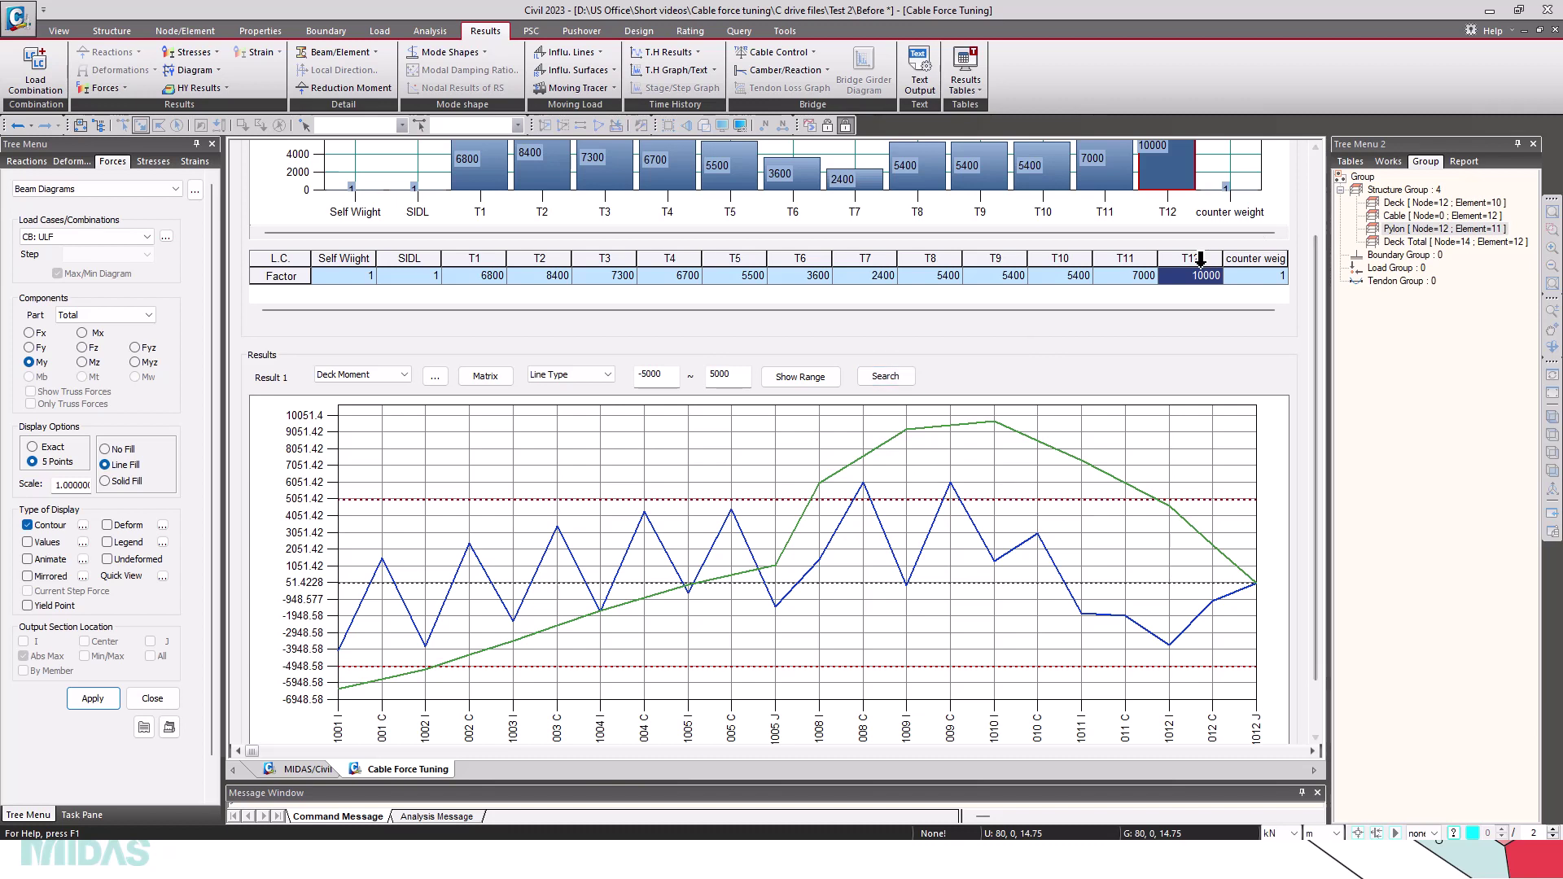
Start a factor search for Deck Moment, including load case T12 with its adv option enabled
click(876, 374)
drag(887, 239, 899, 275)
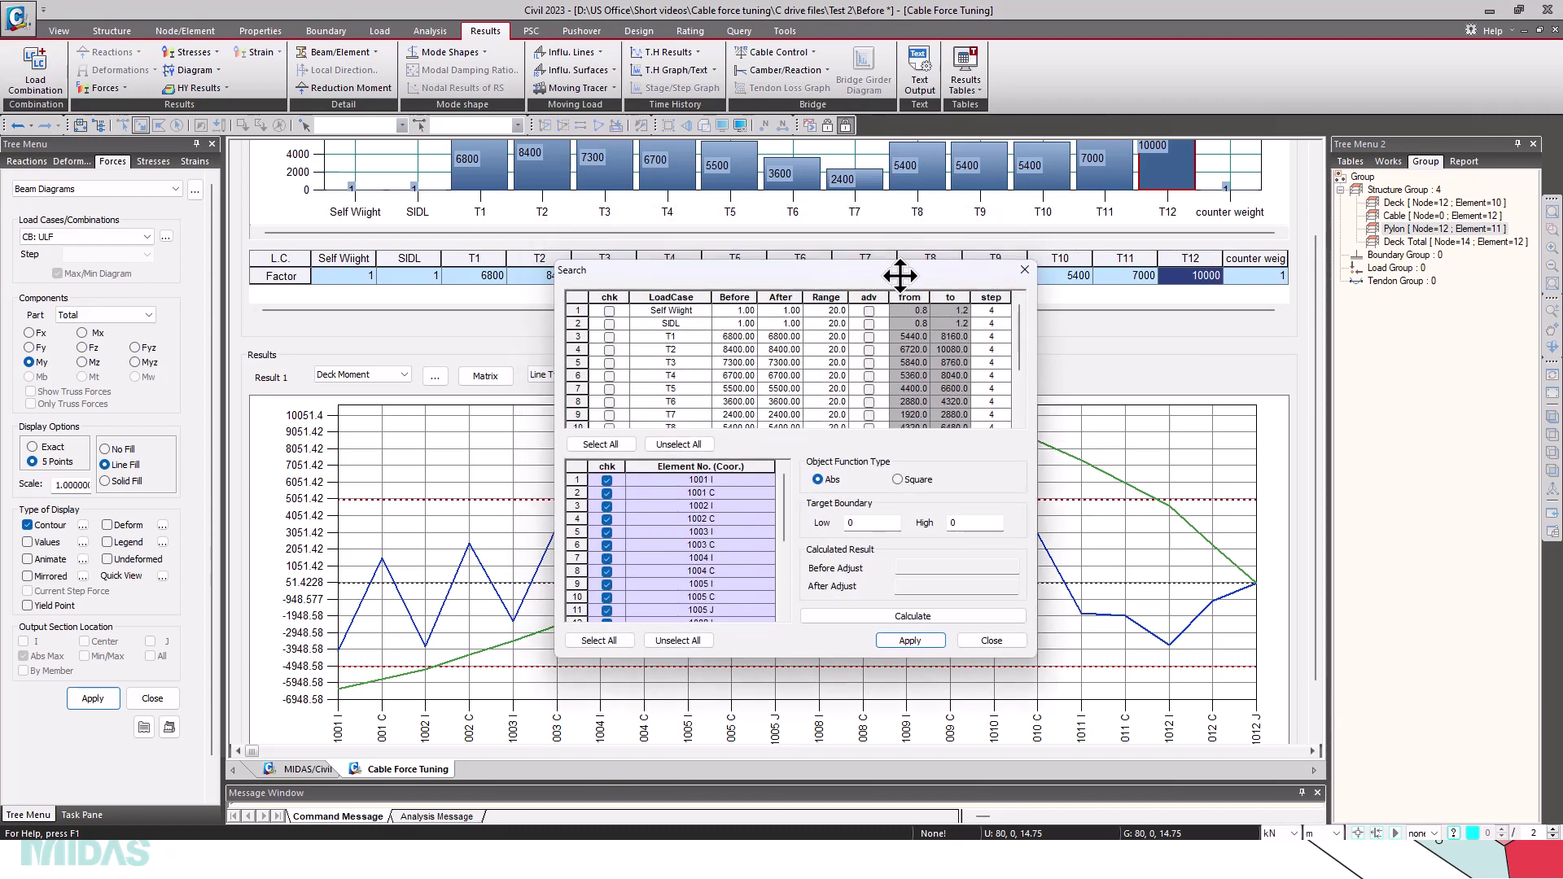
drag(1017, 335, 1024, 386)
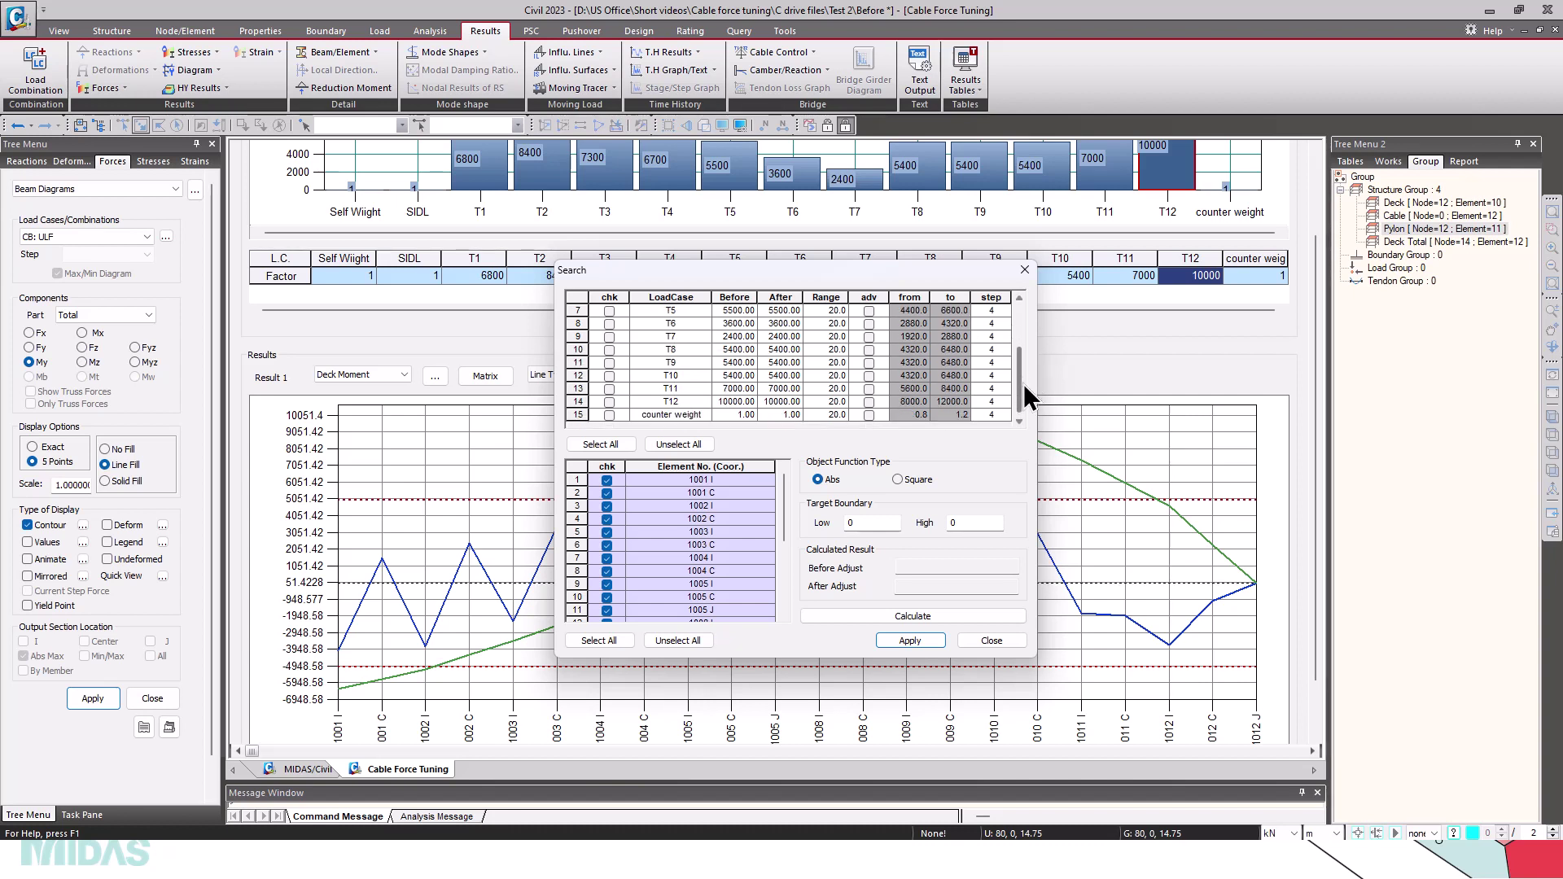
click(608, 402)
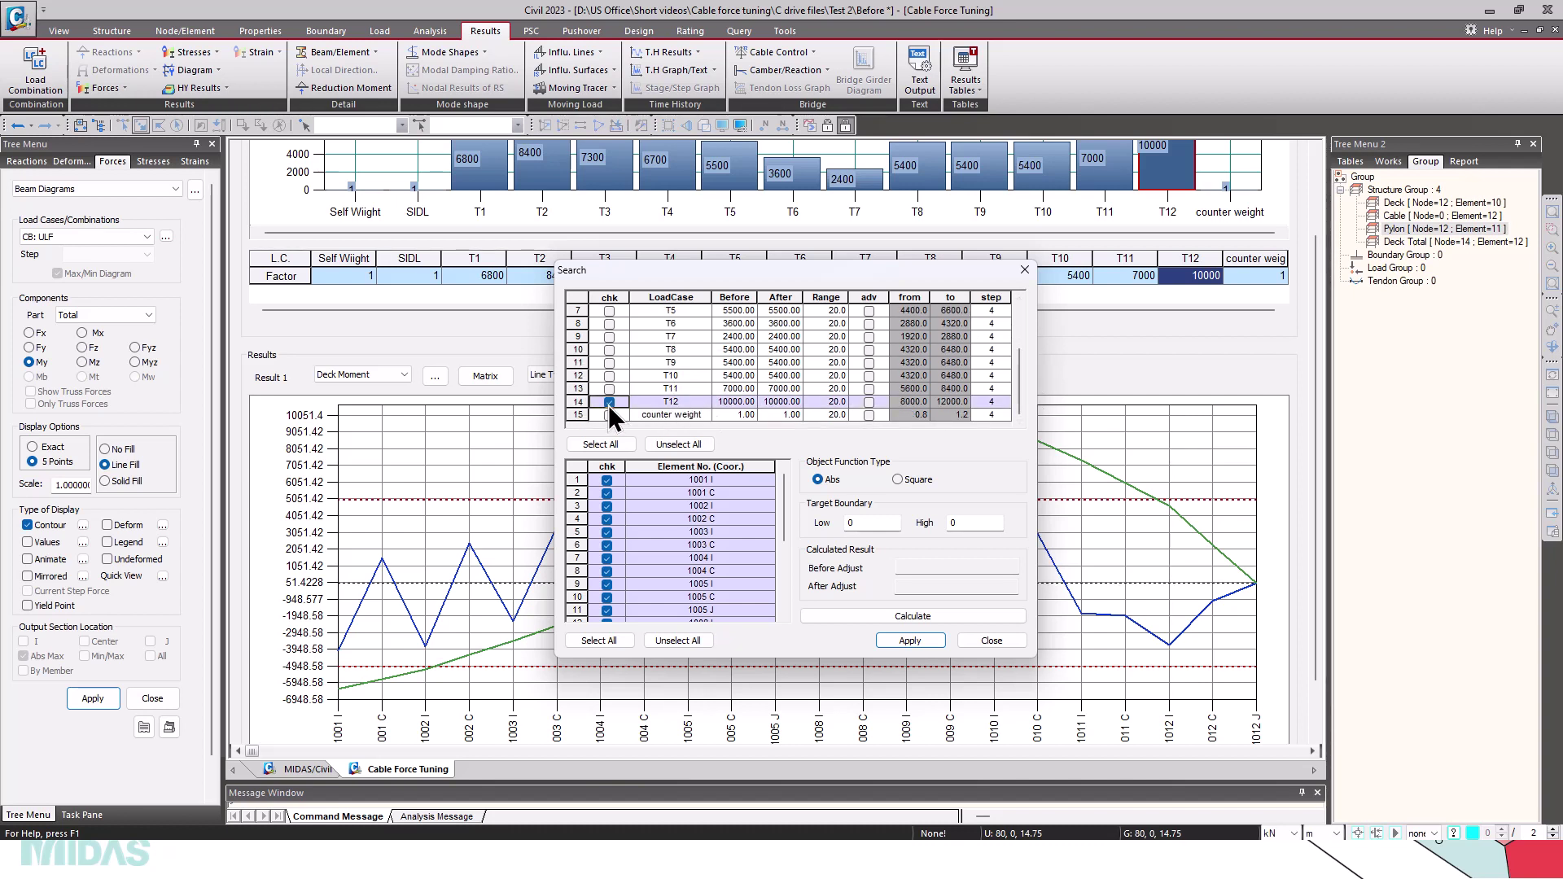
click(869, 401)
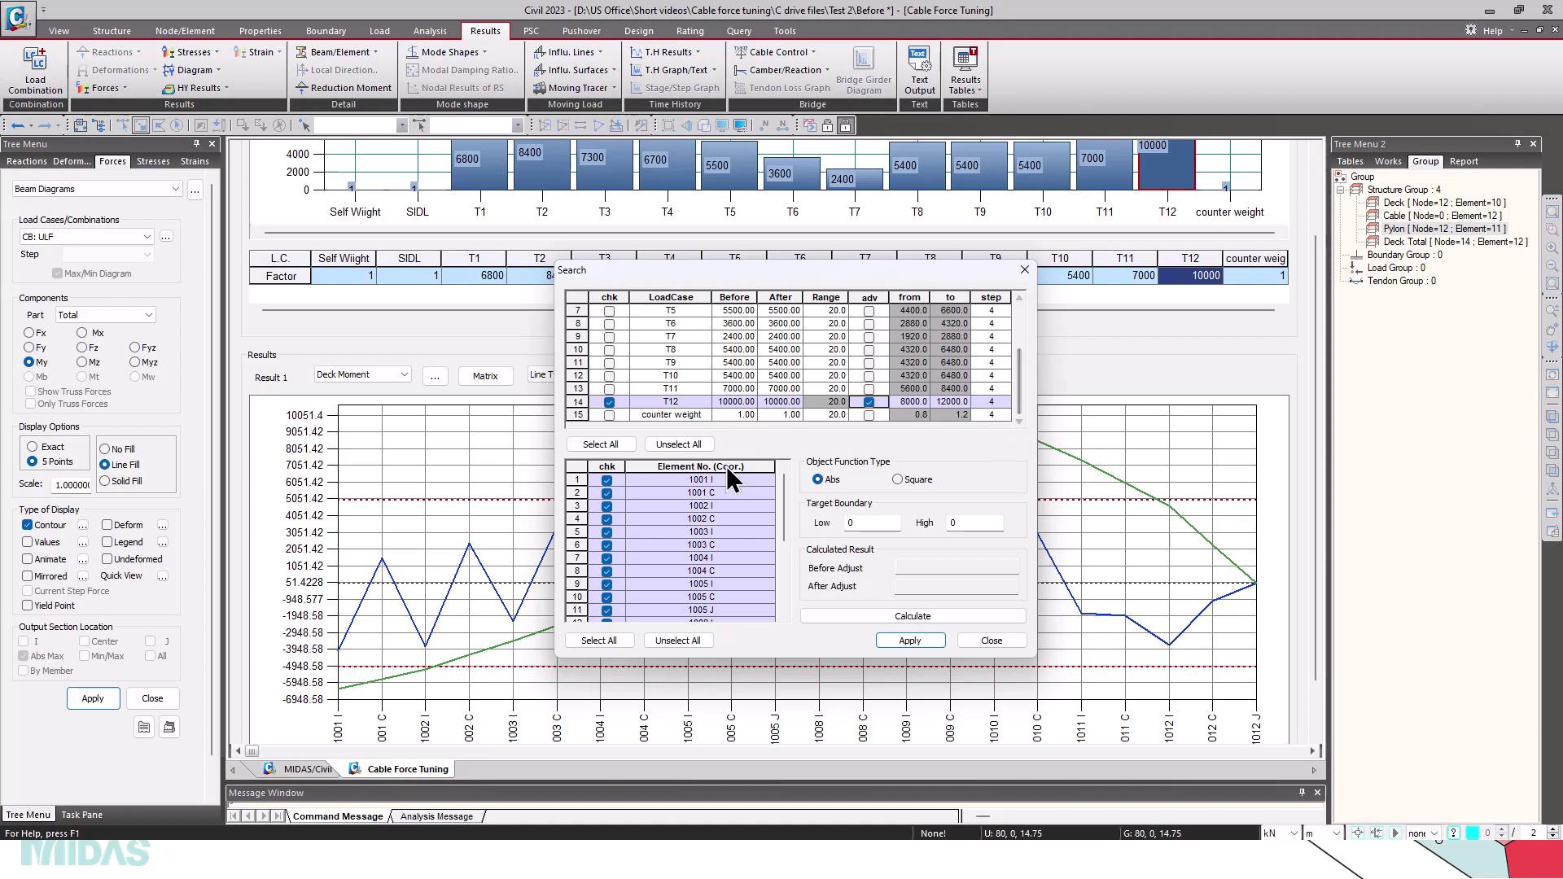
Exclude element positions 1001 I through 1005 I from the search
scroll(780, 521, down, 1)
scroll(780, 516, up, 1)
click(606, 480)
click(606, 493)
click(606, 506)
click(606, 532)
click(606, 519)
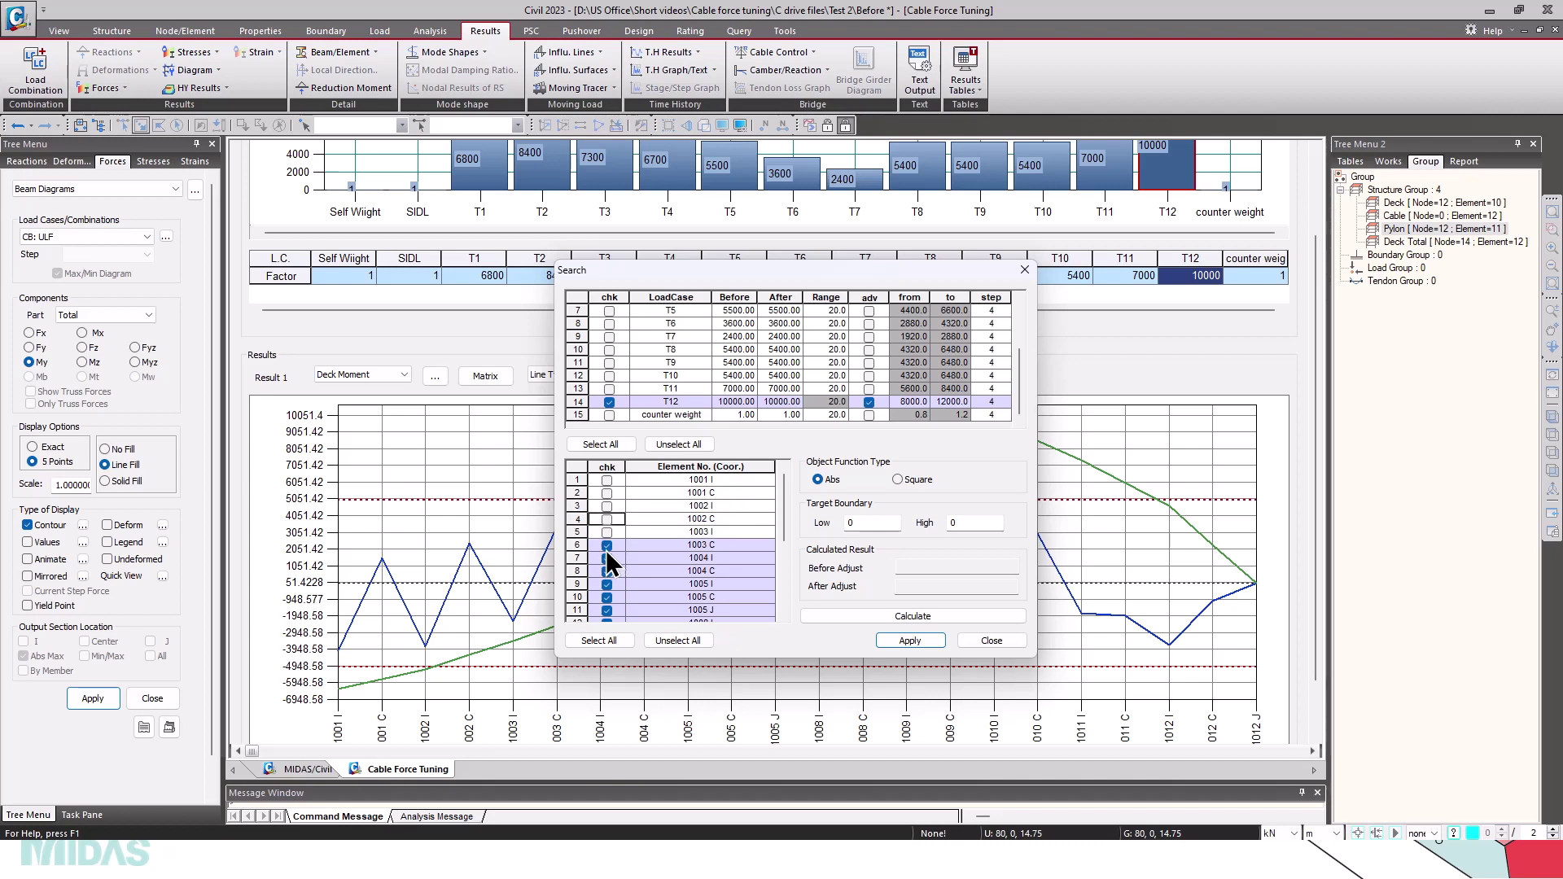
click(605, 547)
click(607, 559)
click(611, 570)
click(606, 584)
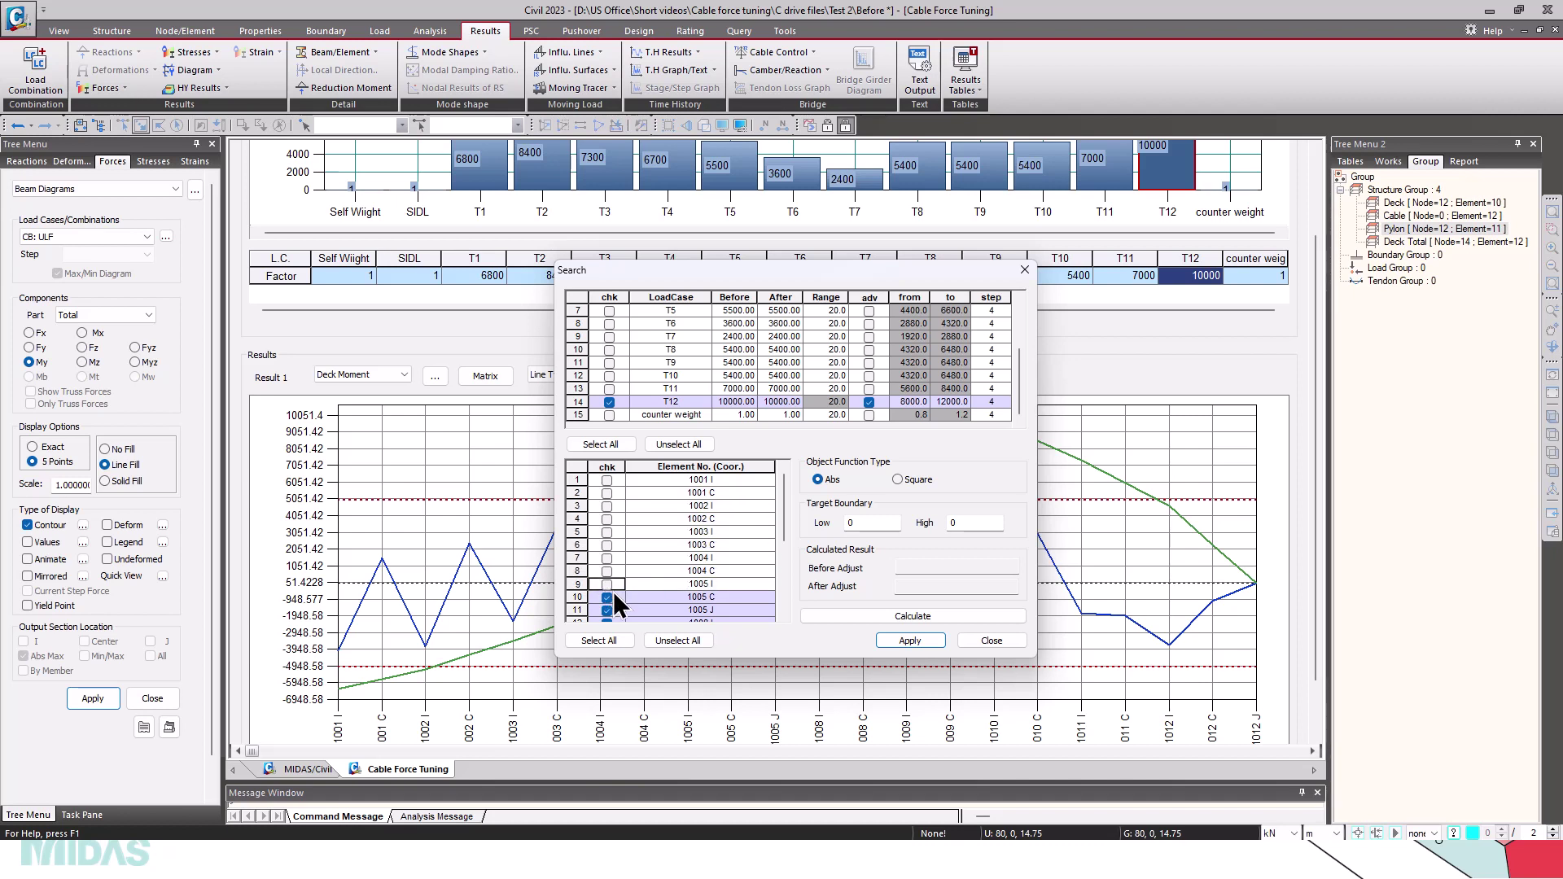
Exclude the remaining element positions from 1005 C through 1012 J, keeping only 1008 C and 1009 C in the search
drag(779, 515, 774, 559)
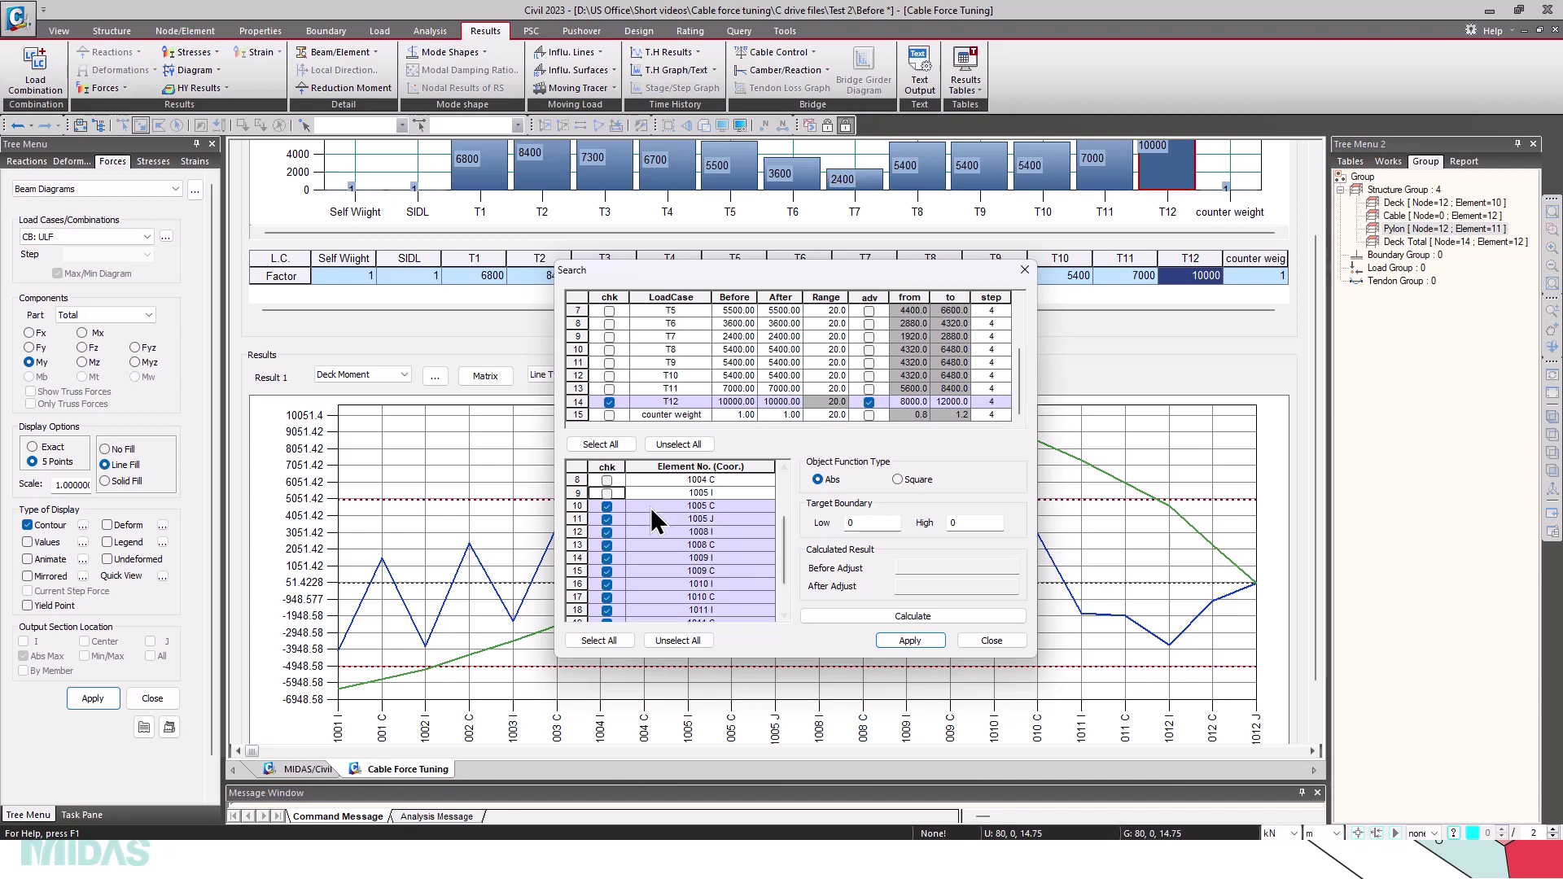
click(607, 519)
click(608, 519)
click(607, 532)
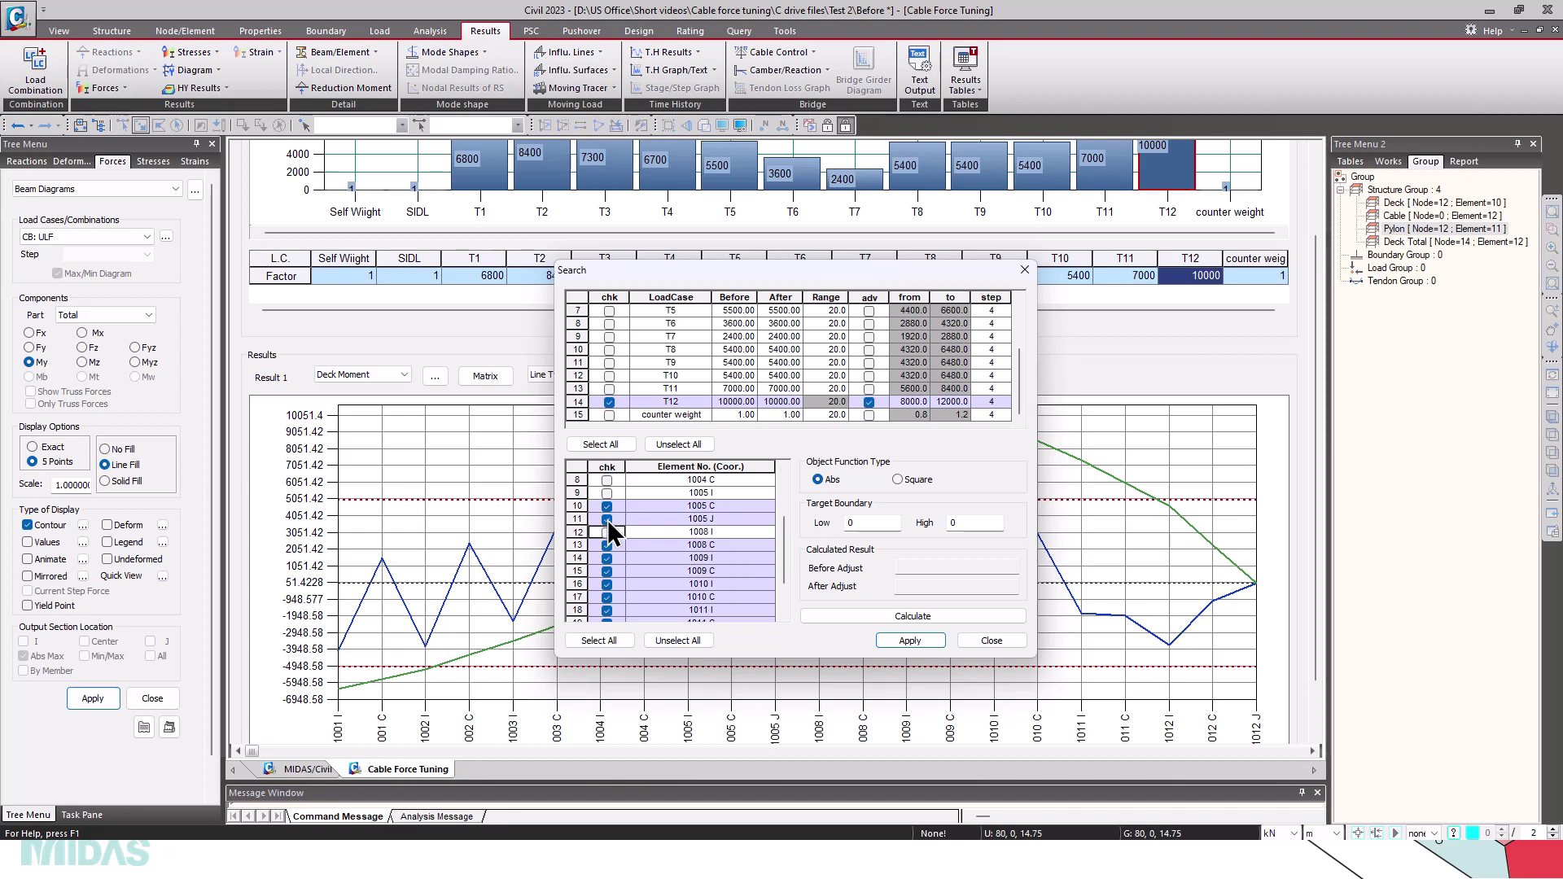
click(607, 519)
click(605, 506)
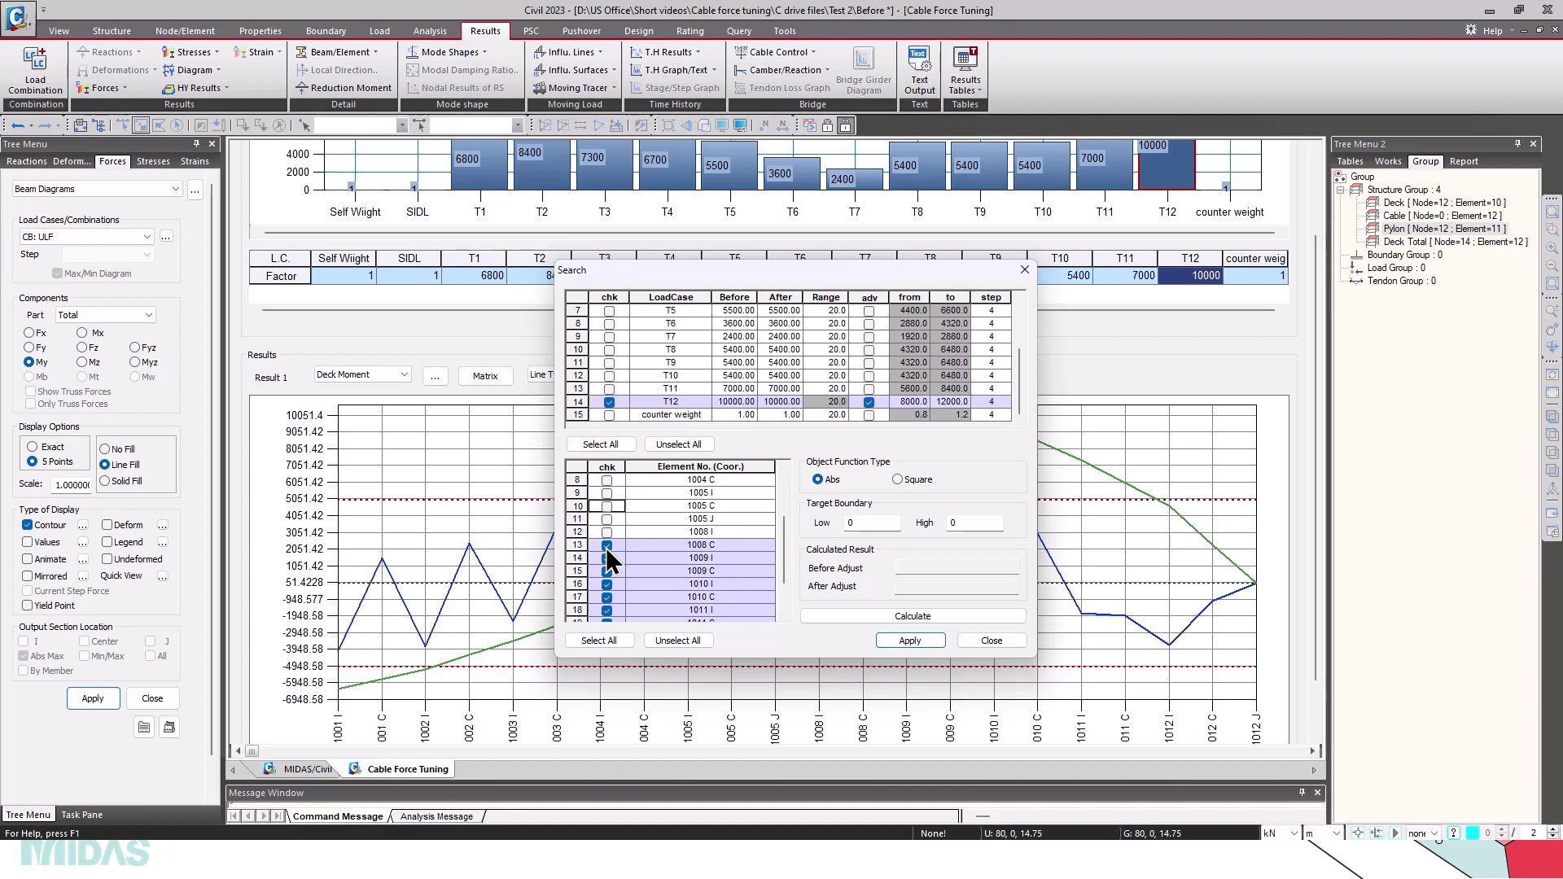
click(607, 559)
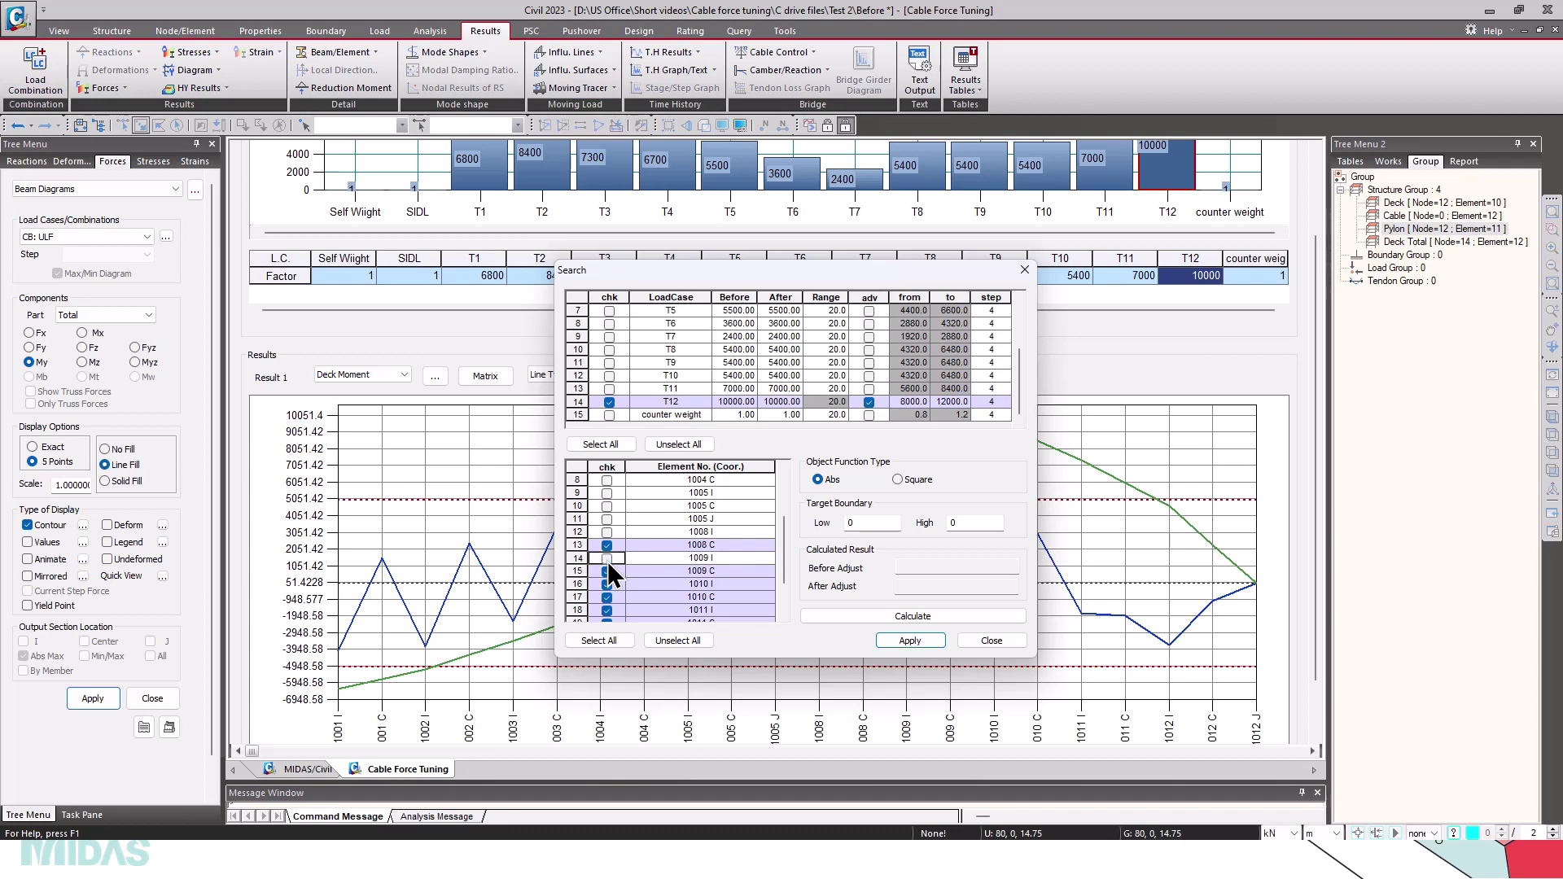
click(607, 583)
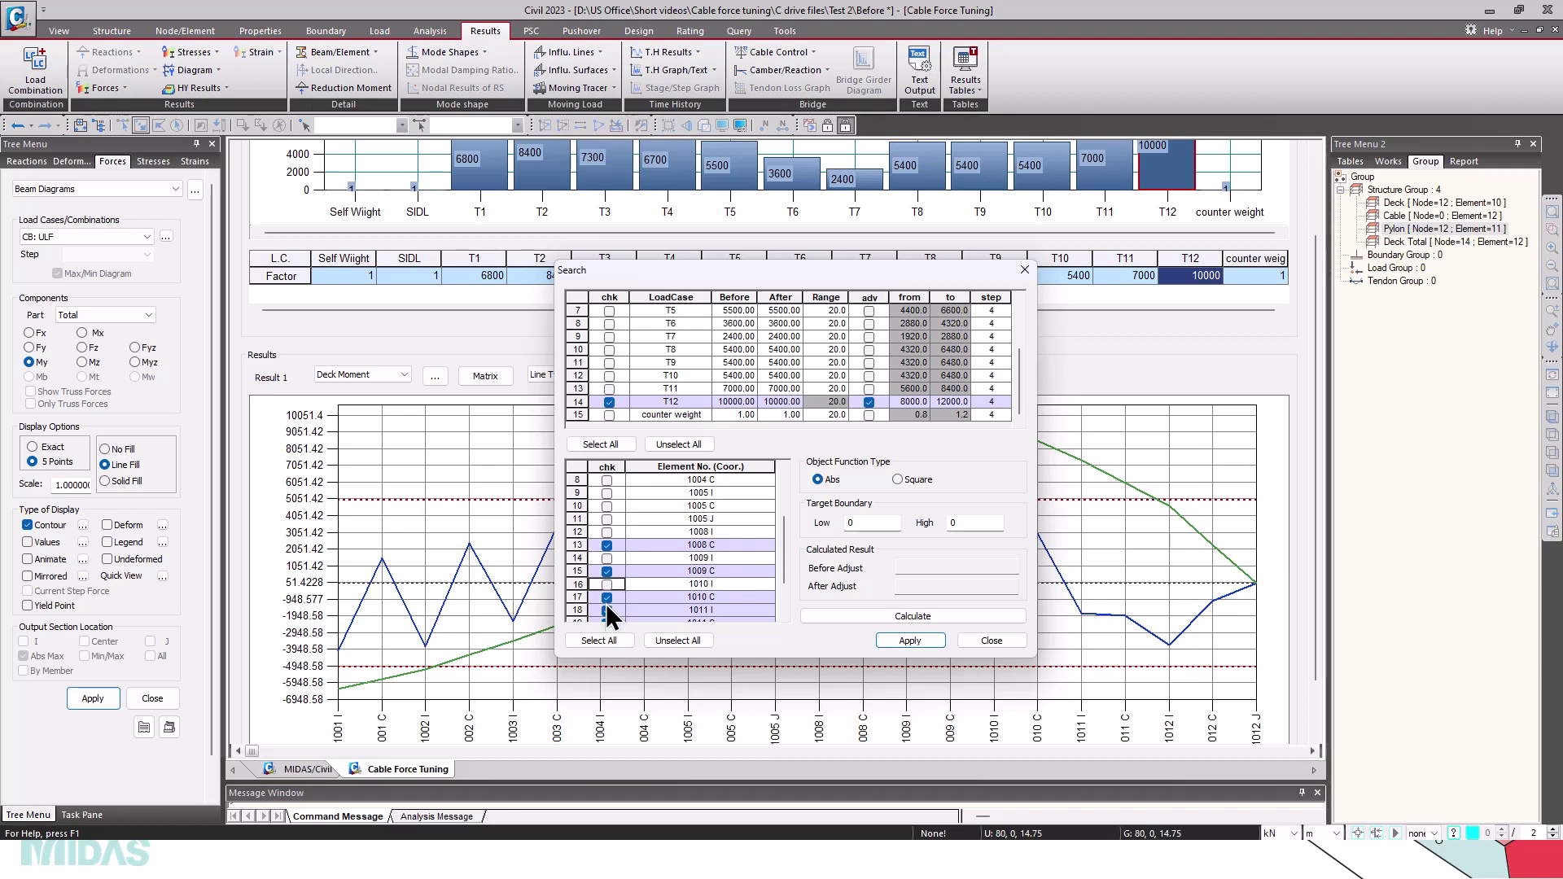
click(607, 597)
click(607, 610)
scroll(774, 565, down, 2)
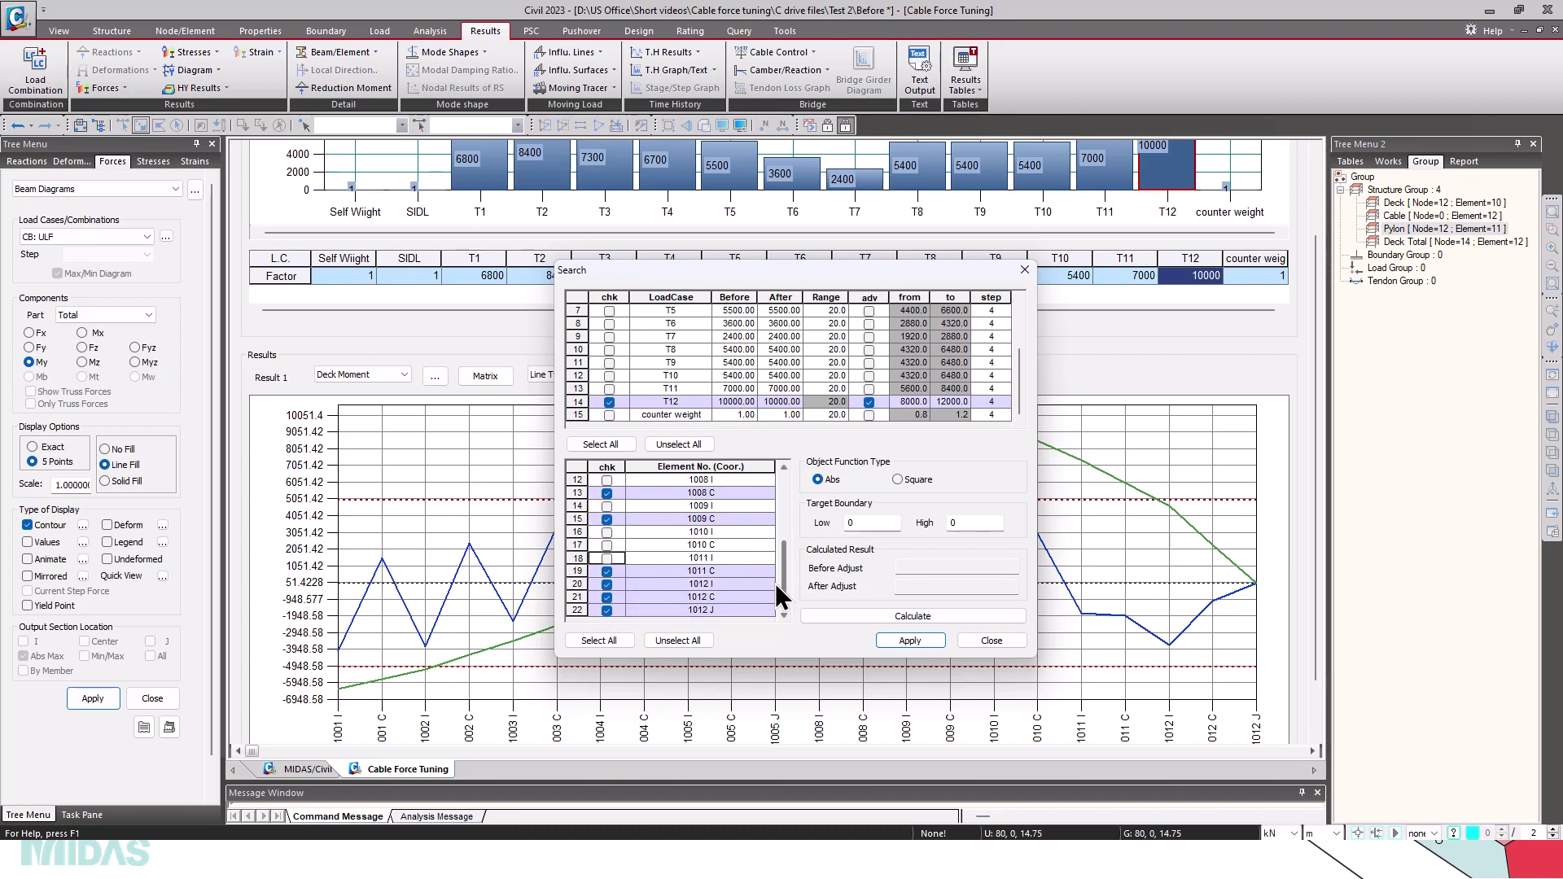
click(607, 571)
click(607, 583)
click(607, 597)
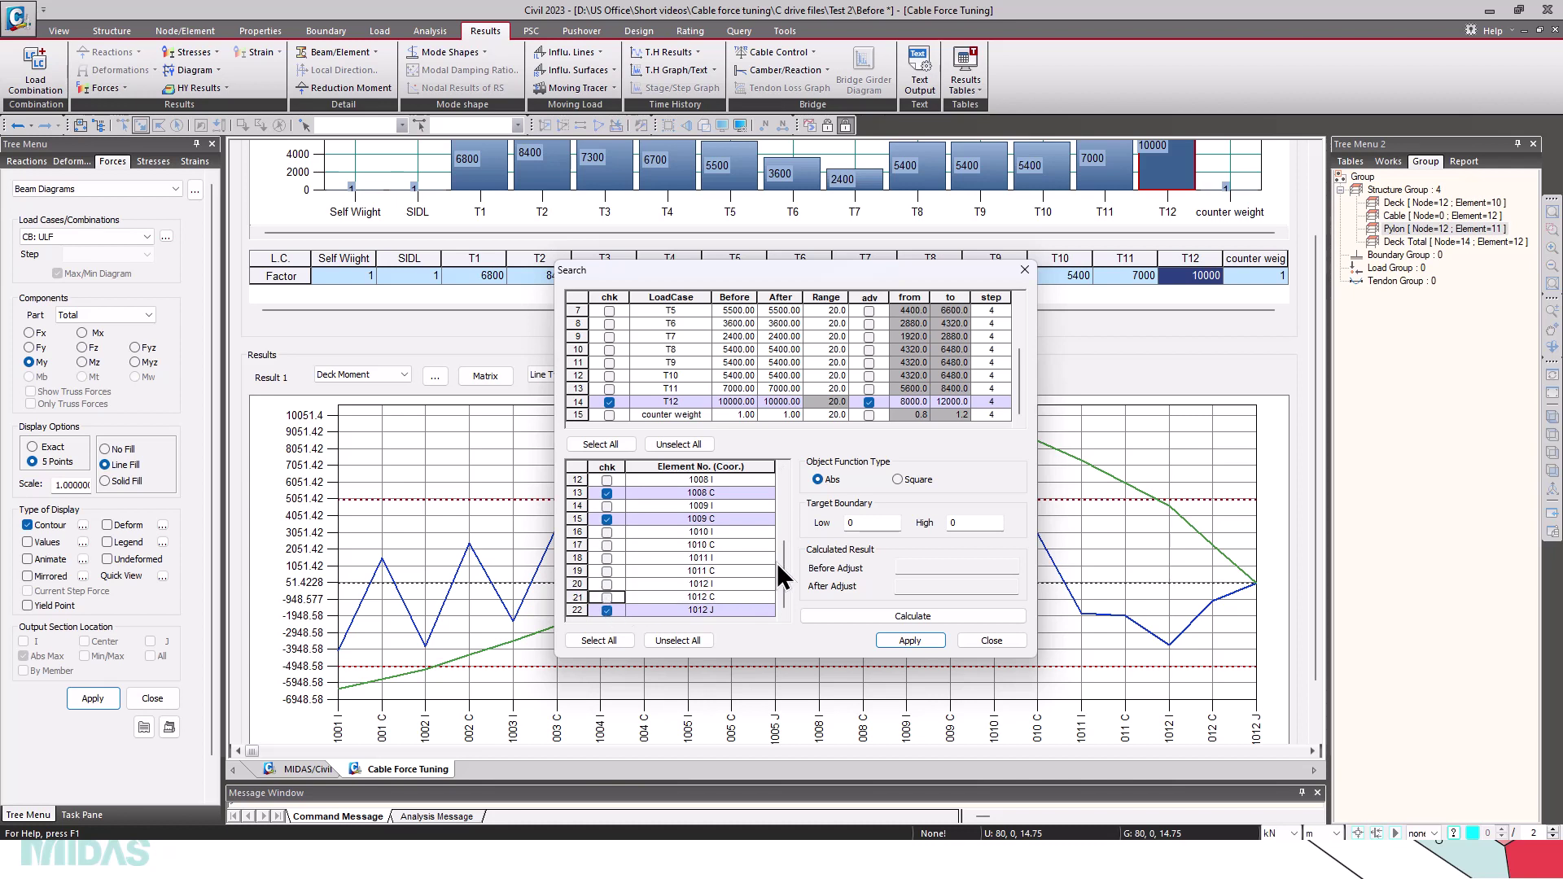
click(608, 609)
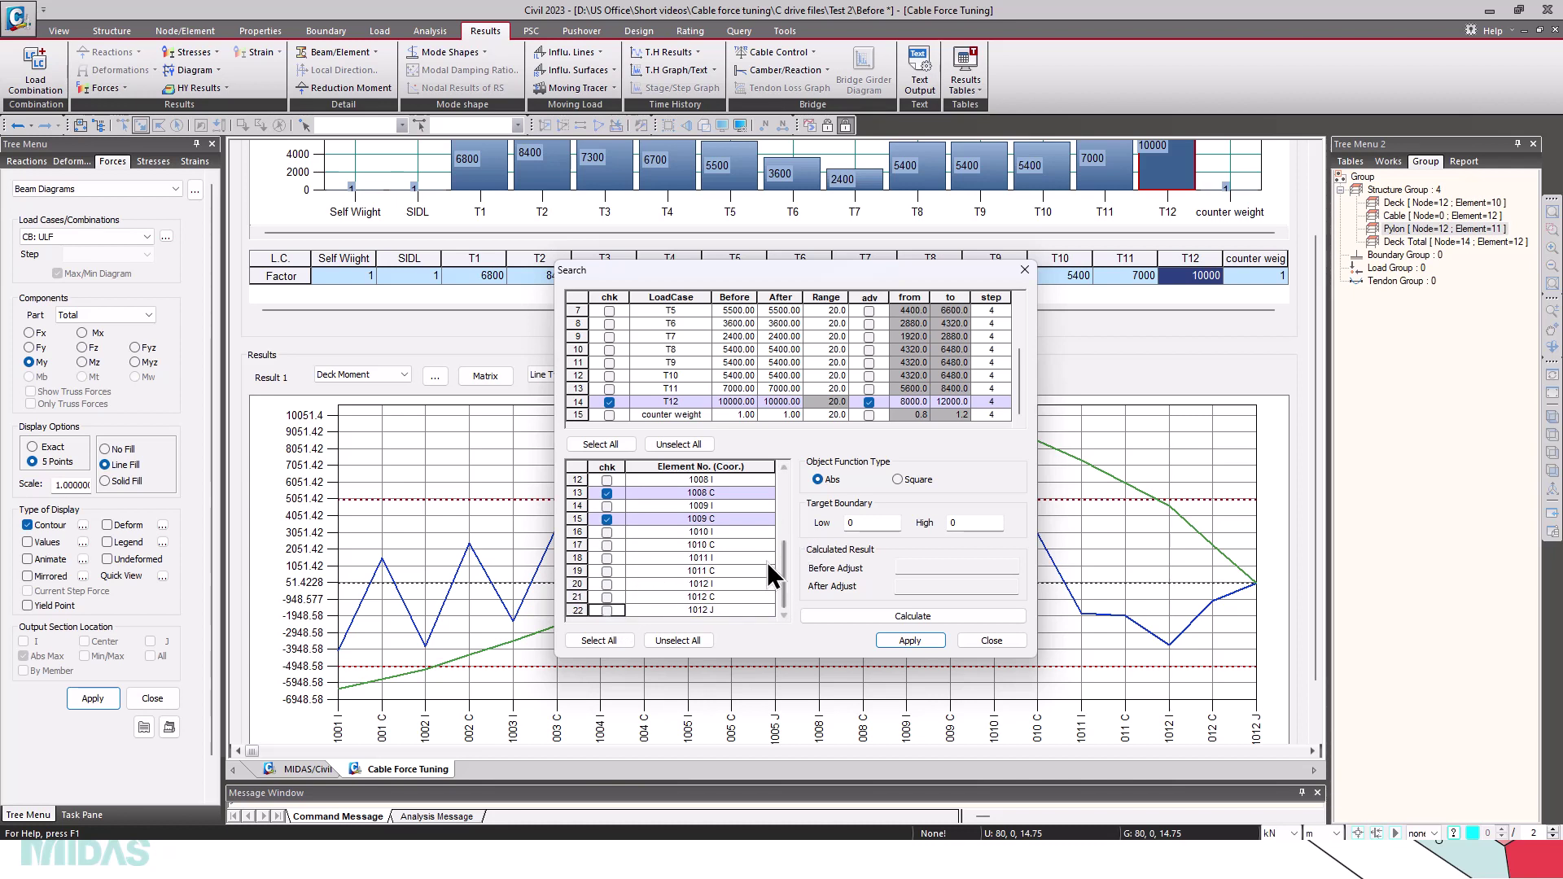
mouse_move(778, 564)
mouse_down()
mouse_move(782, 534)
mouse_move(779, 549)
mouse_up()
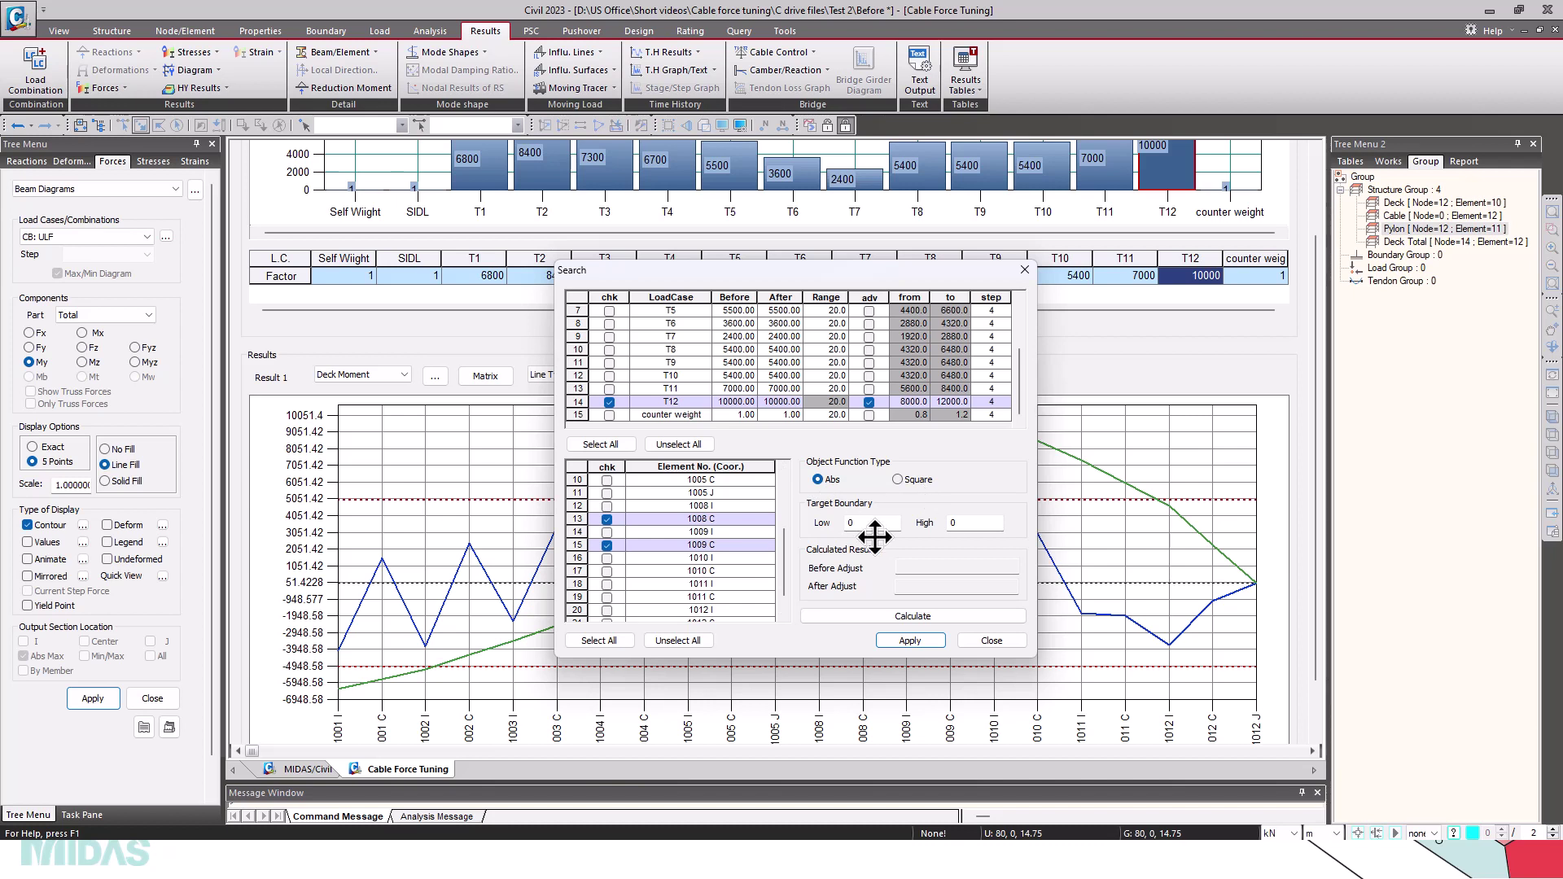
Calculate the T12 factor for a target boundary of -5000 to 5000, apply the result and close the search
drag(848, 523, 897, 530)
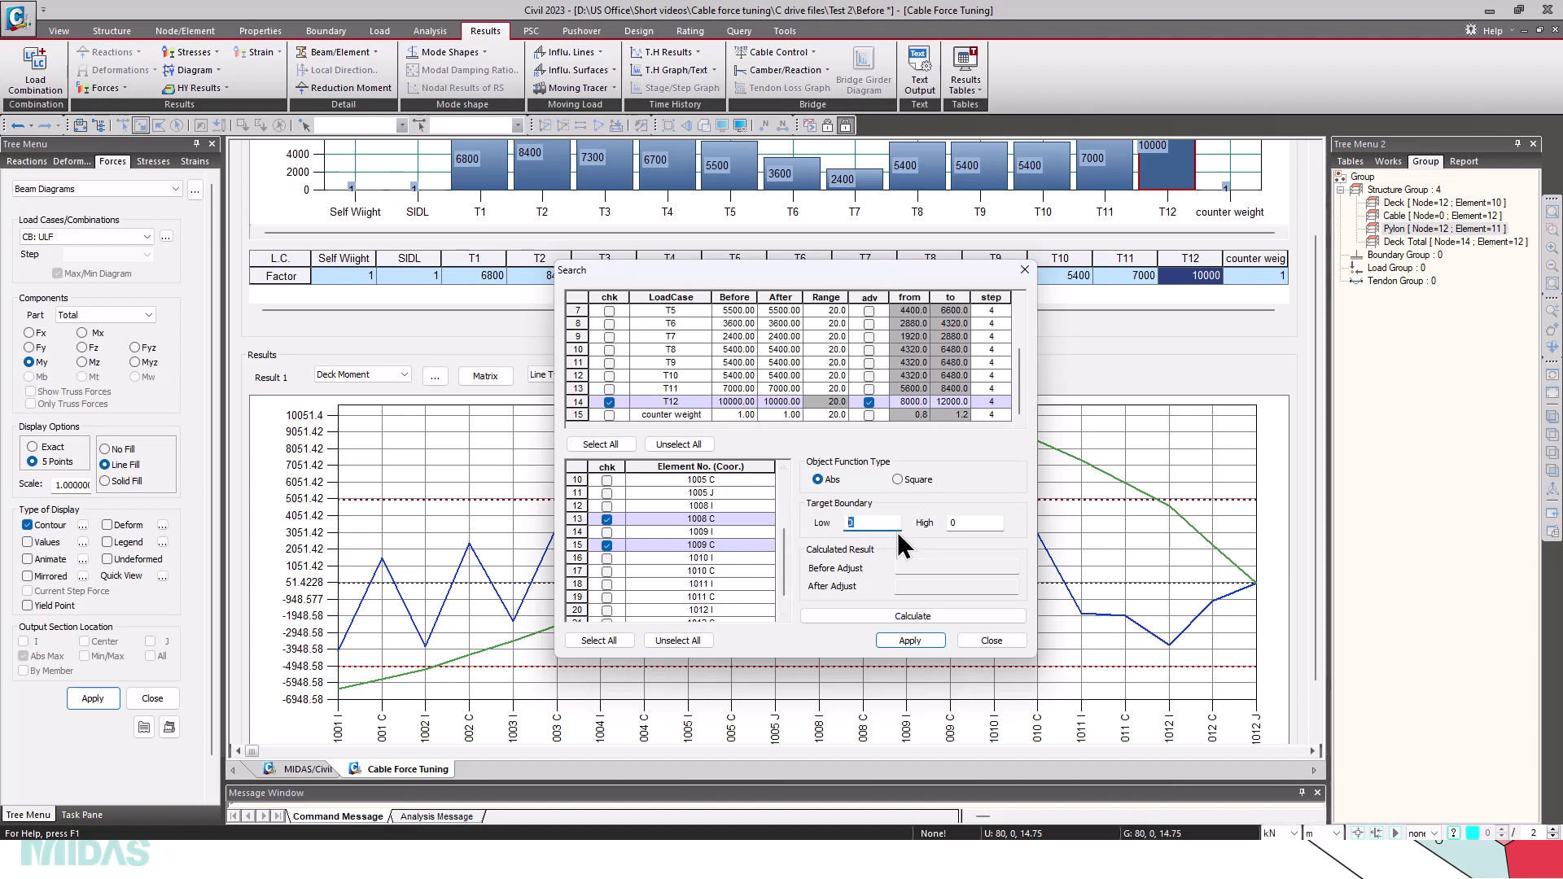
text(-5000)
double_click(963, 522)
text(5000)
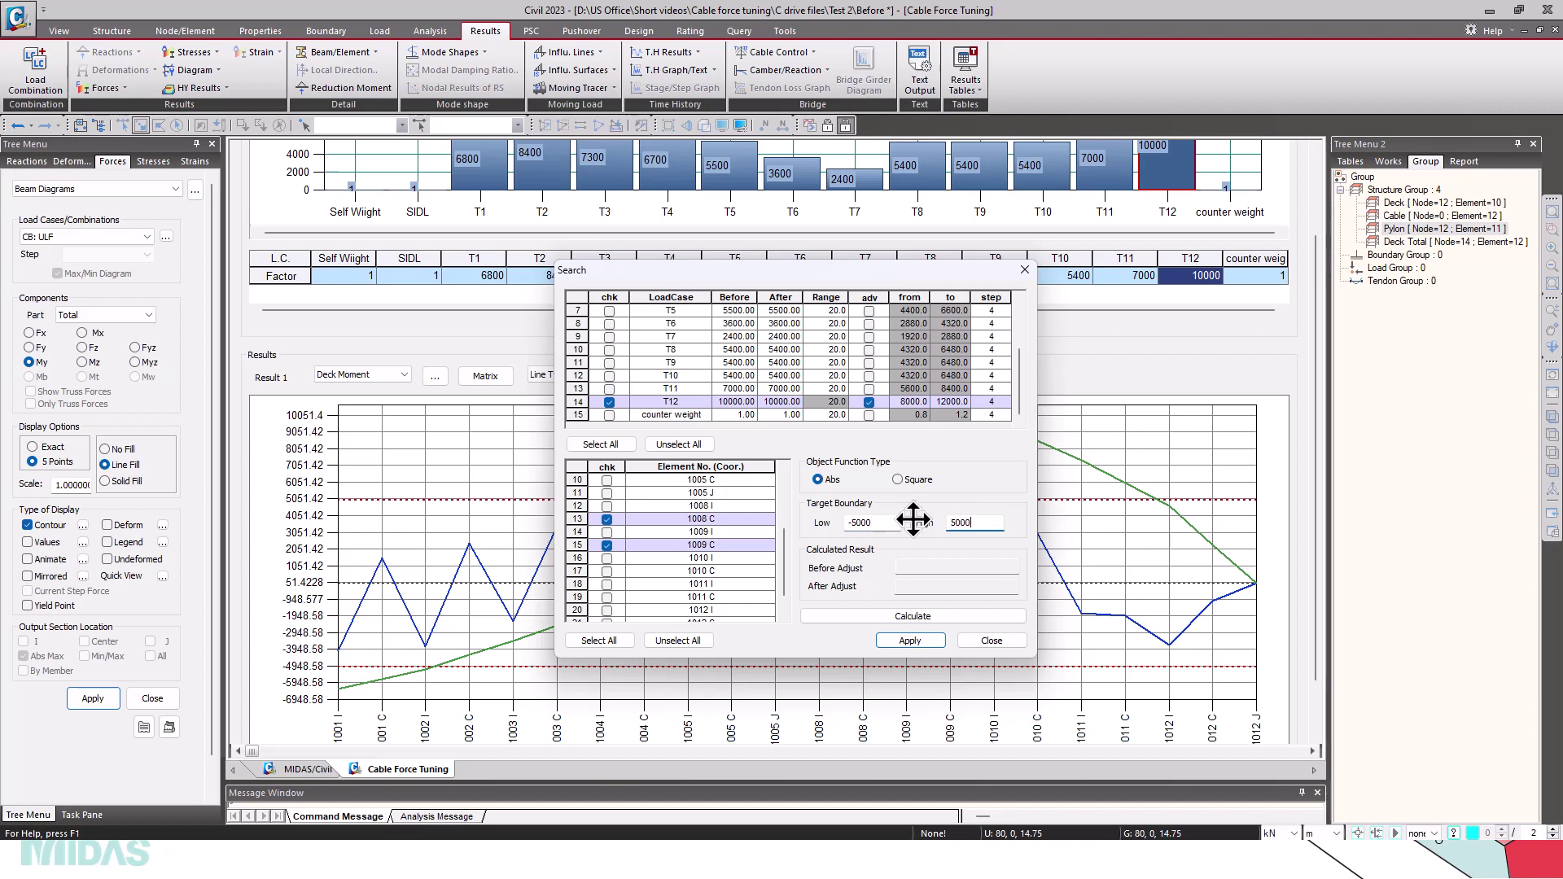
click(938, 616)
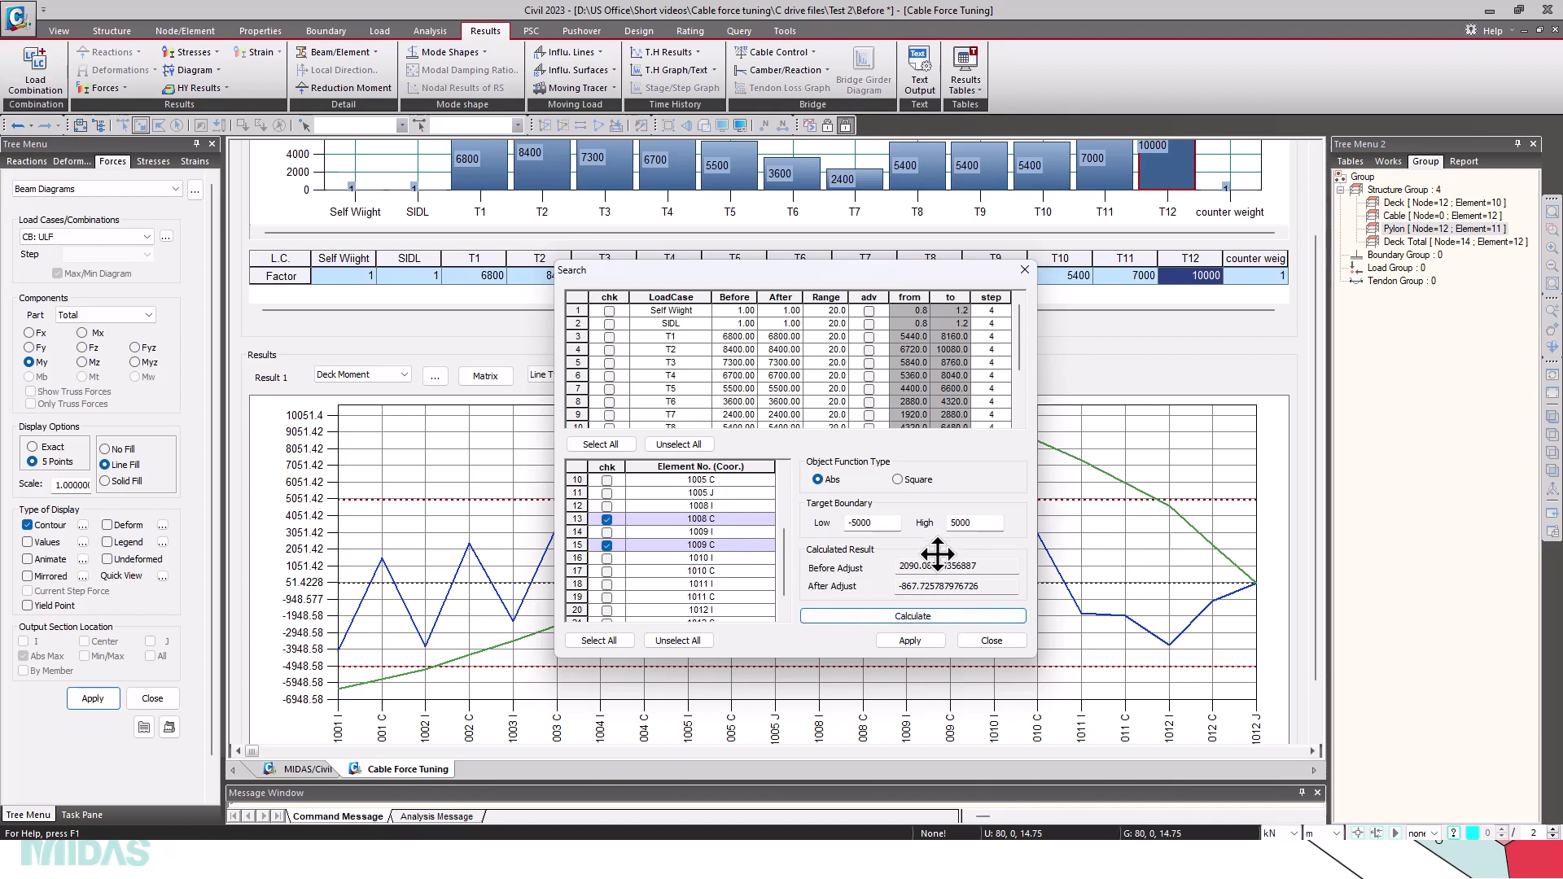
click(919, 643)
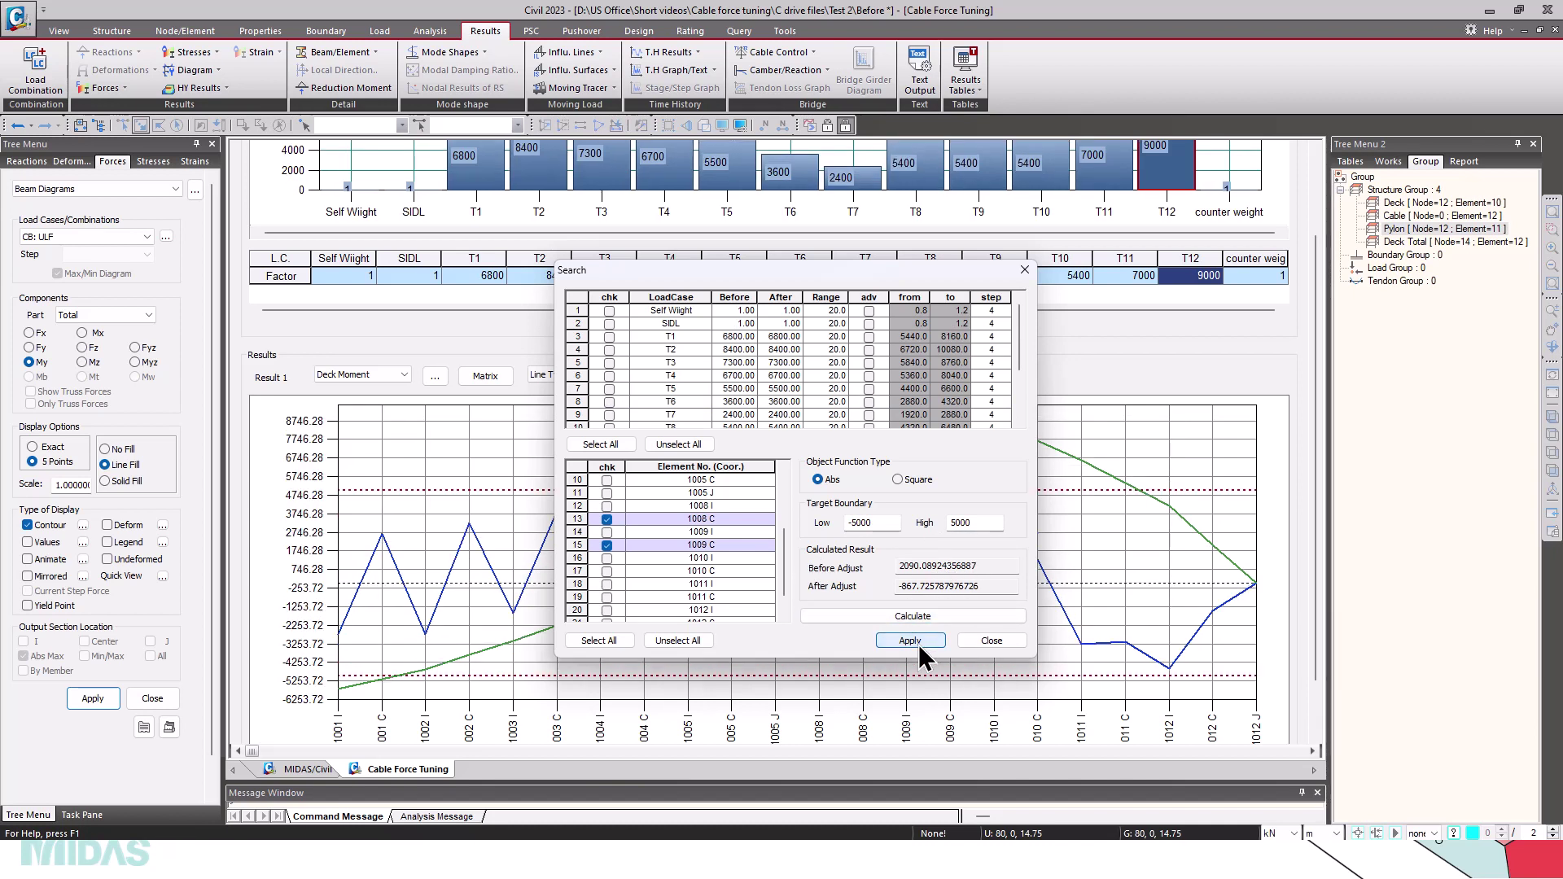
click(1024, 271)
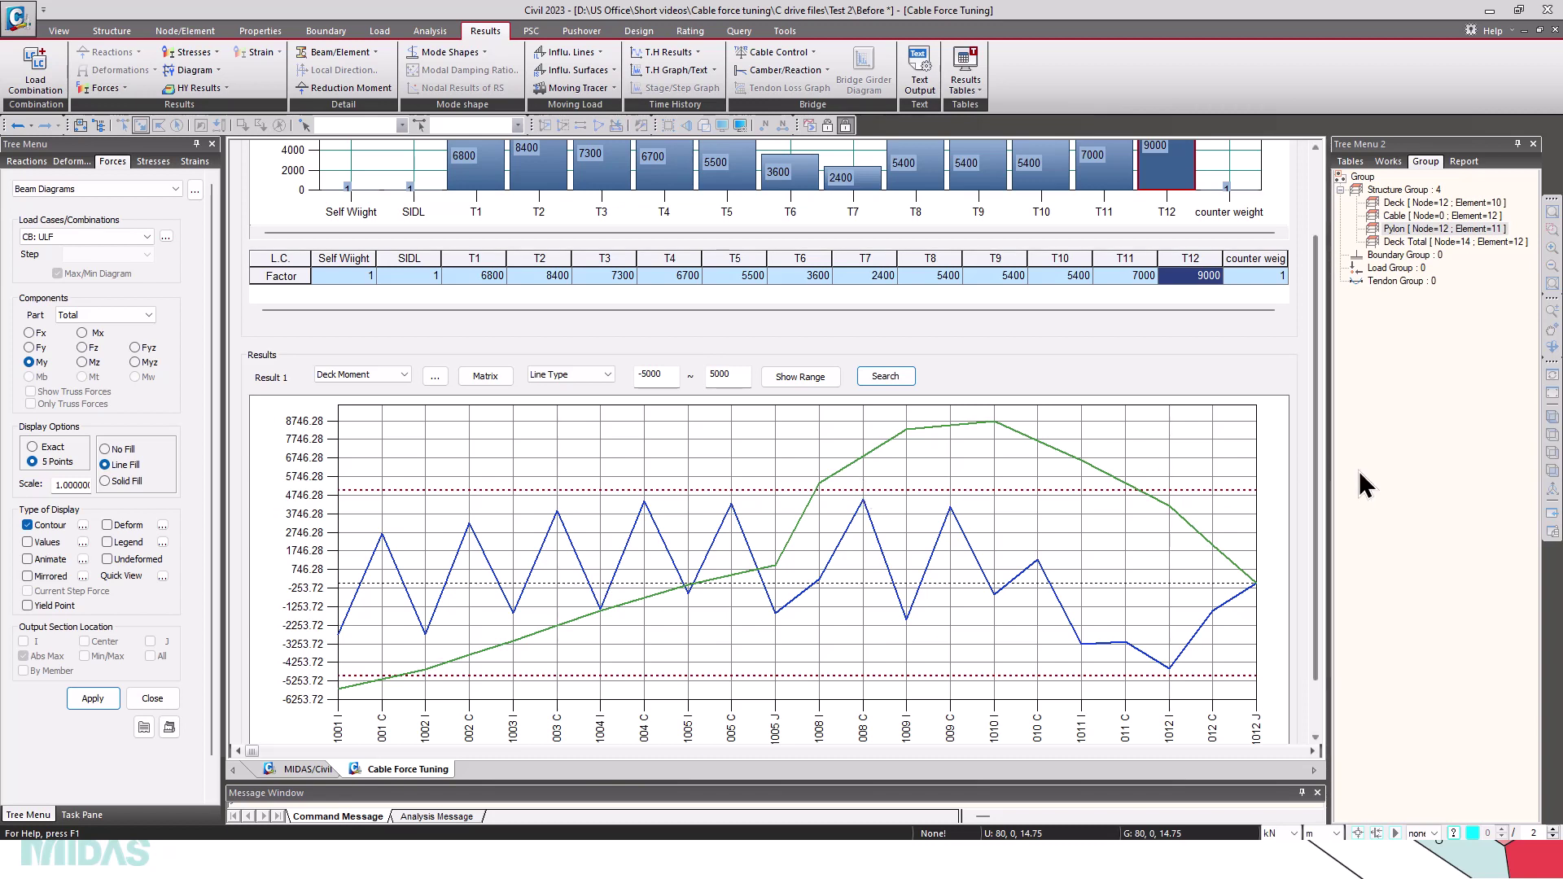
Save the tuned cable force factors to the ULF load combination
drag(1320, 509, 1319, 564)
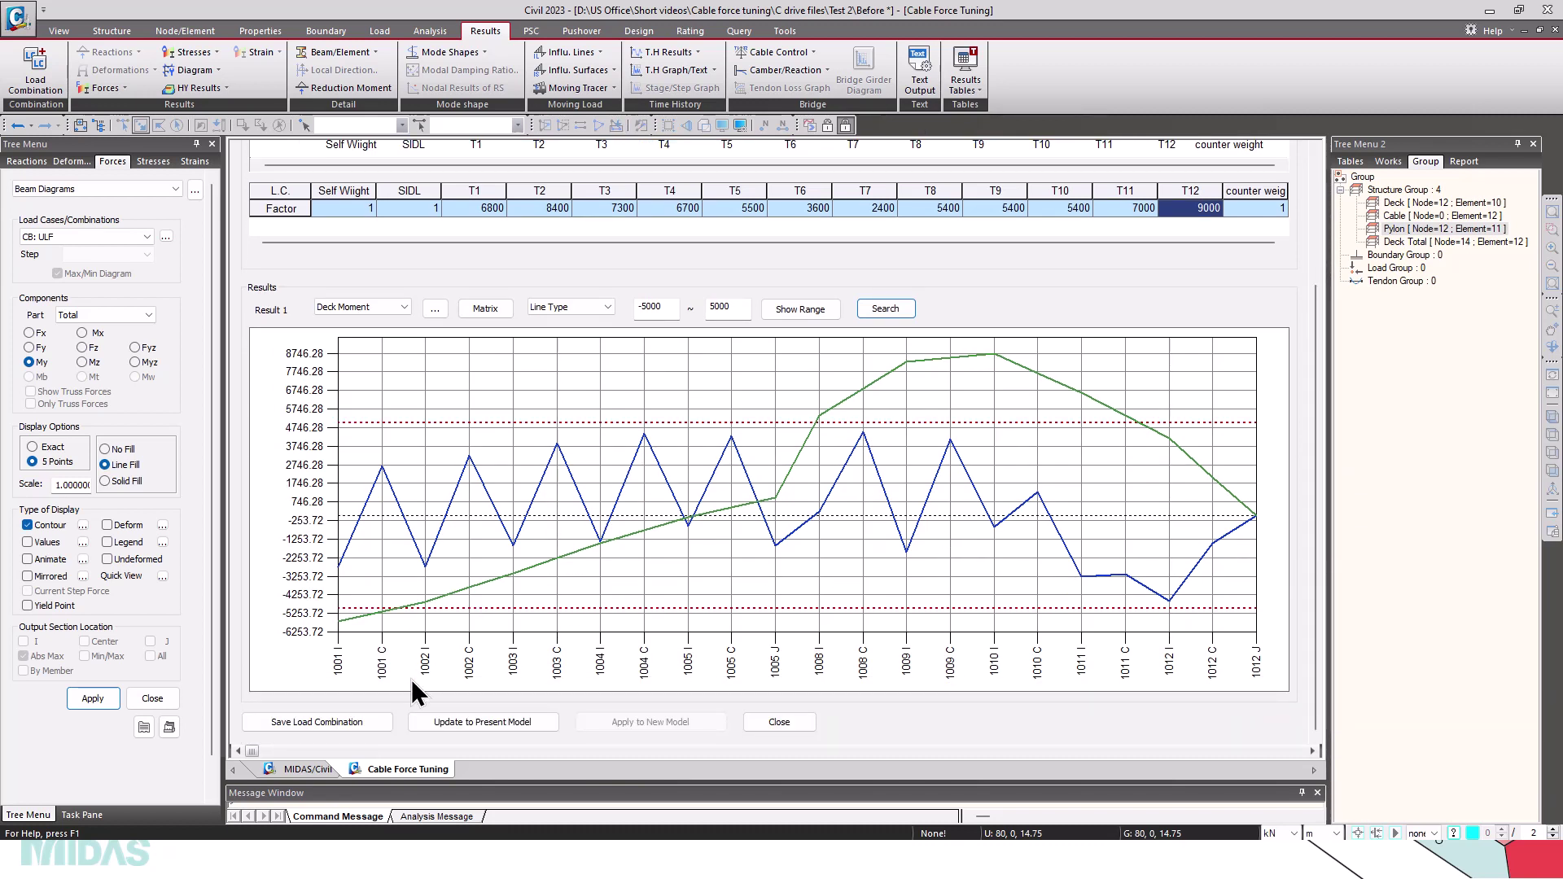
click(350, 721)
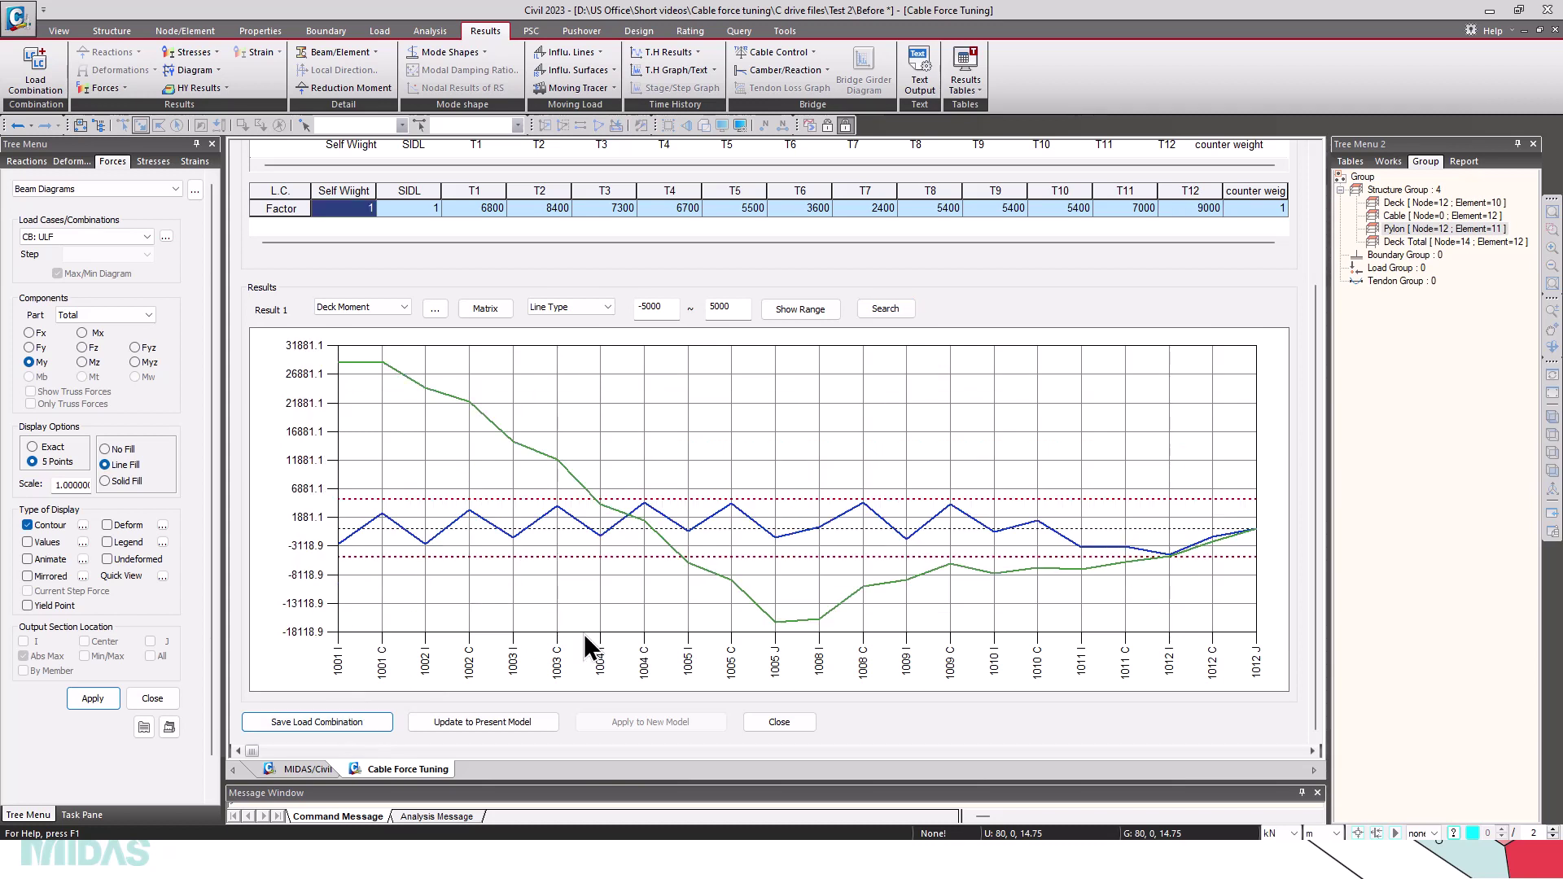
scroll(599, 620, up, 3)
scroll(603, 618, up, 1)
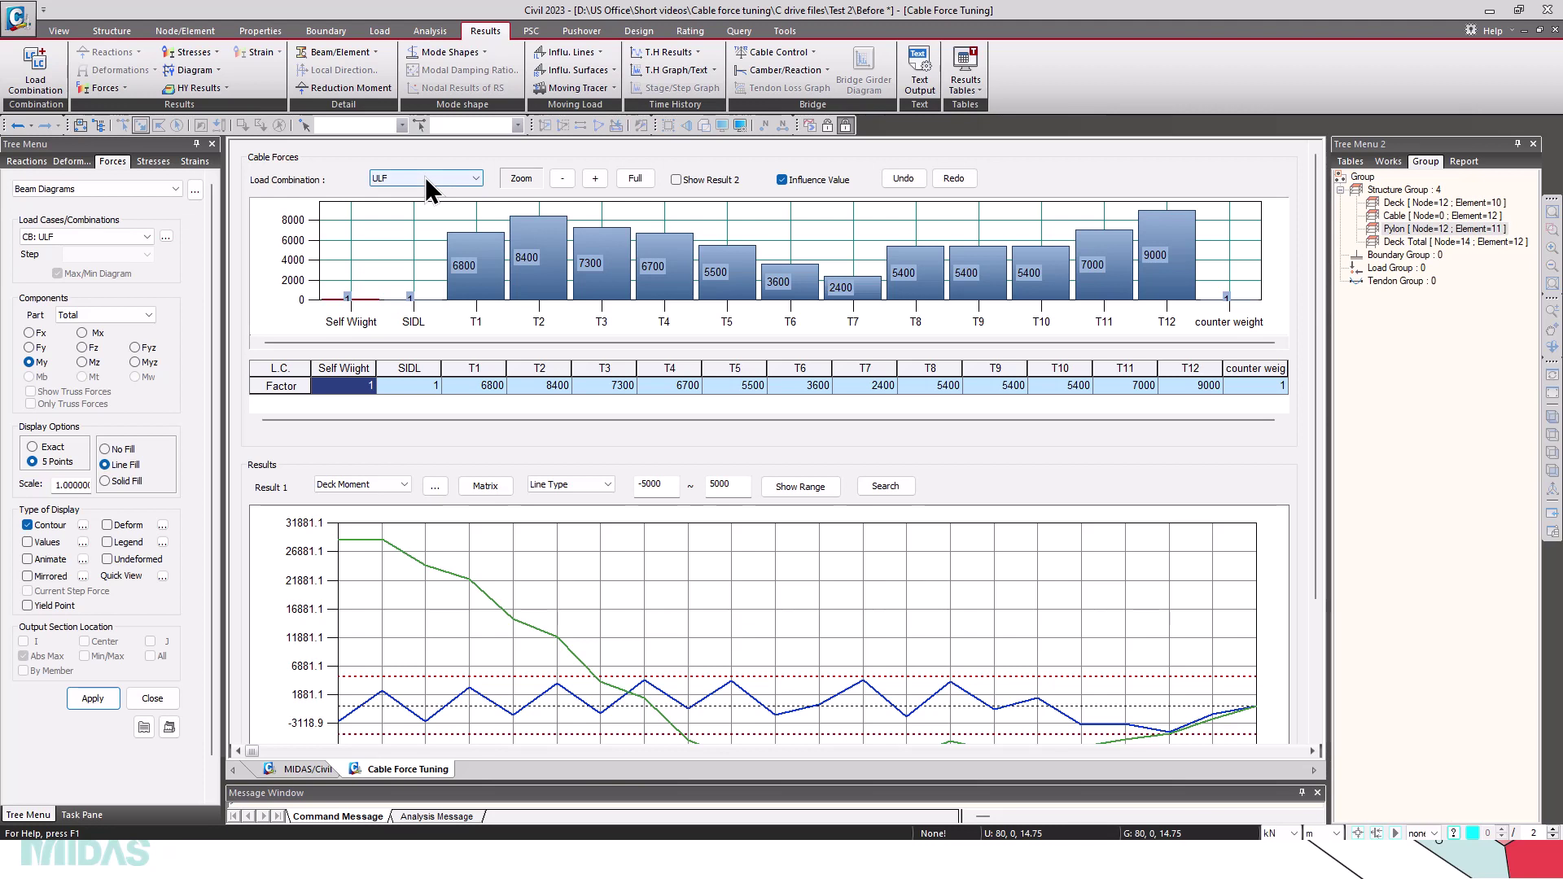
Check the factors stored for ULF in the model's load combinations, and return to Cable Force Tuning
click(306, 769)
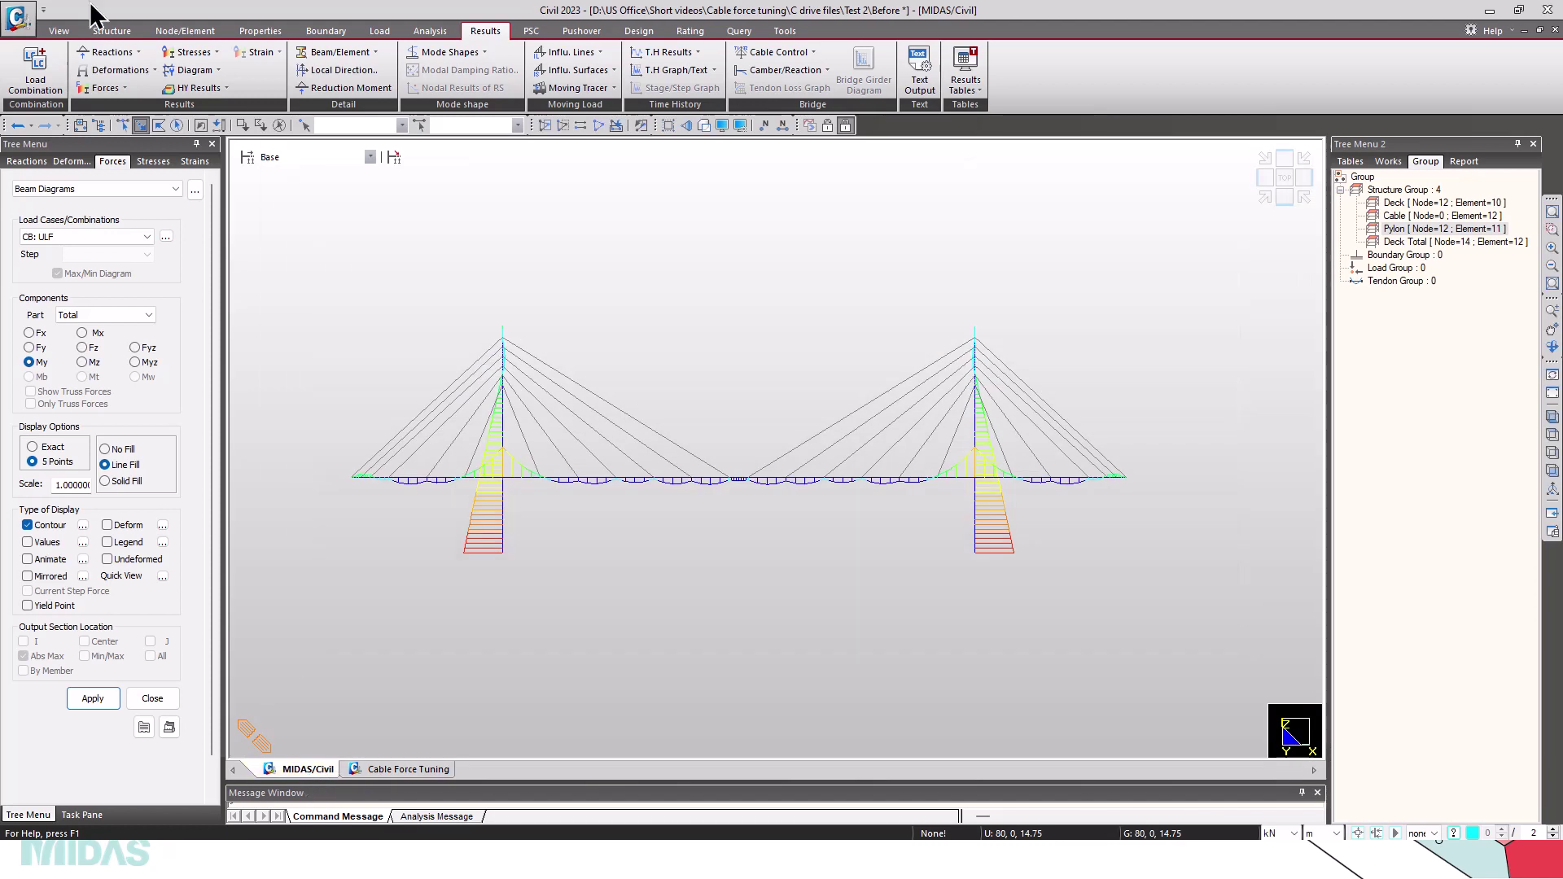
click(35, 73)
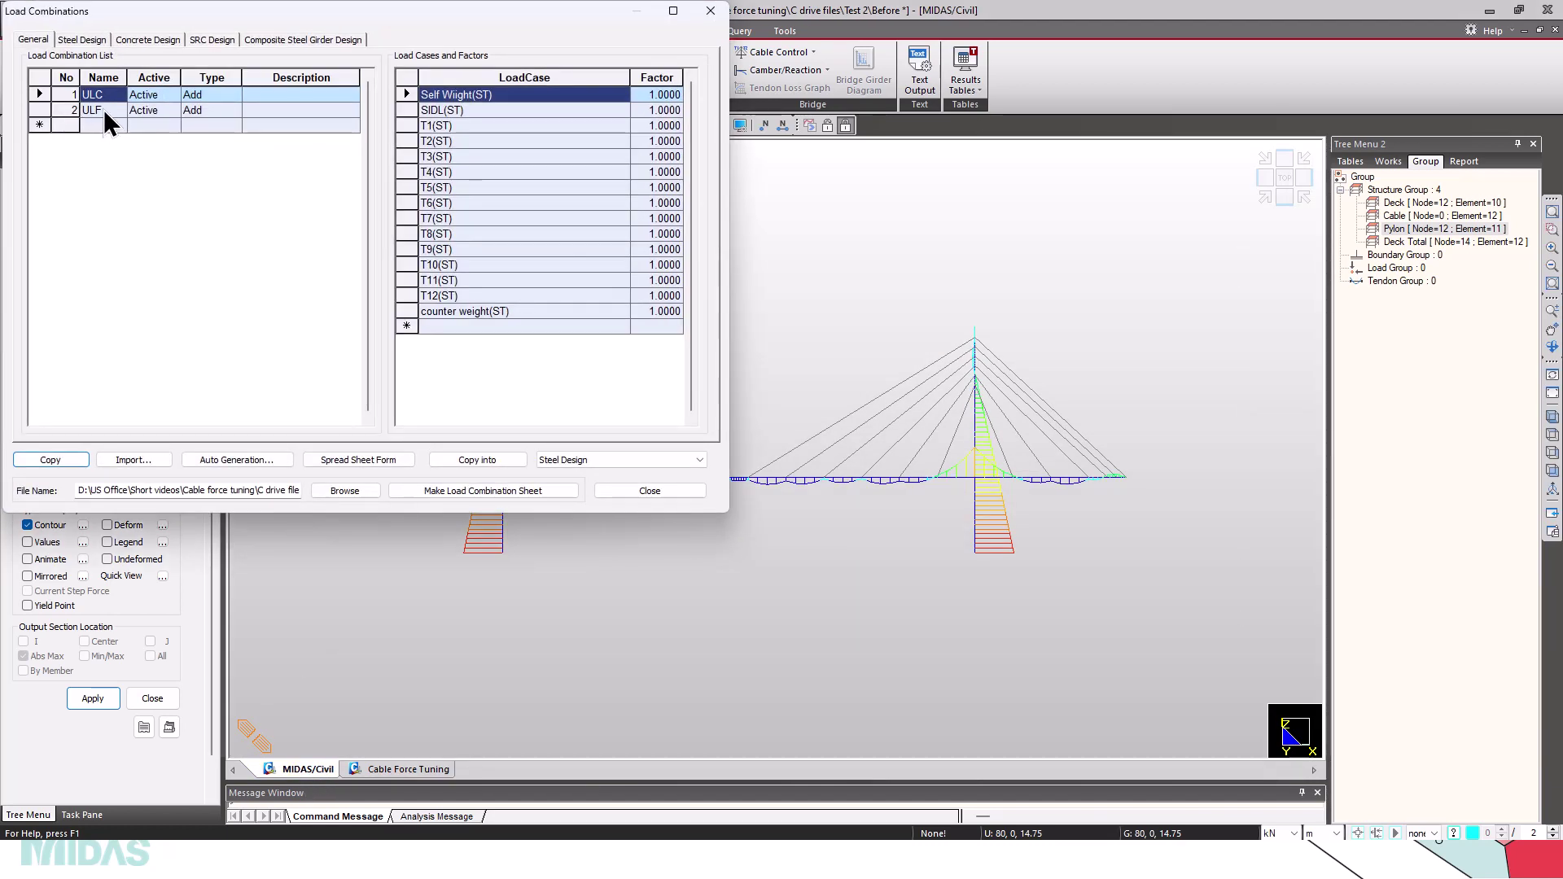
click(104, 110)
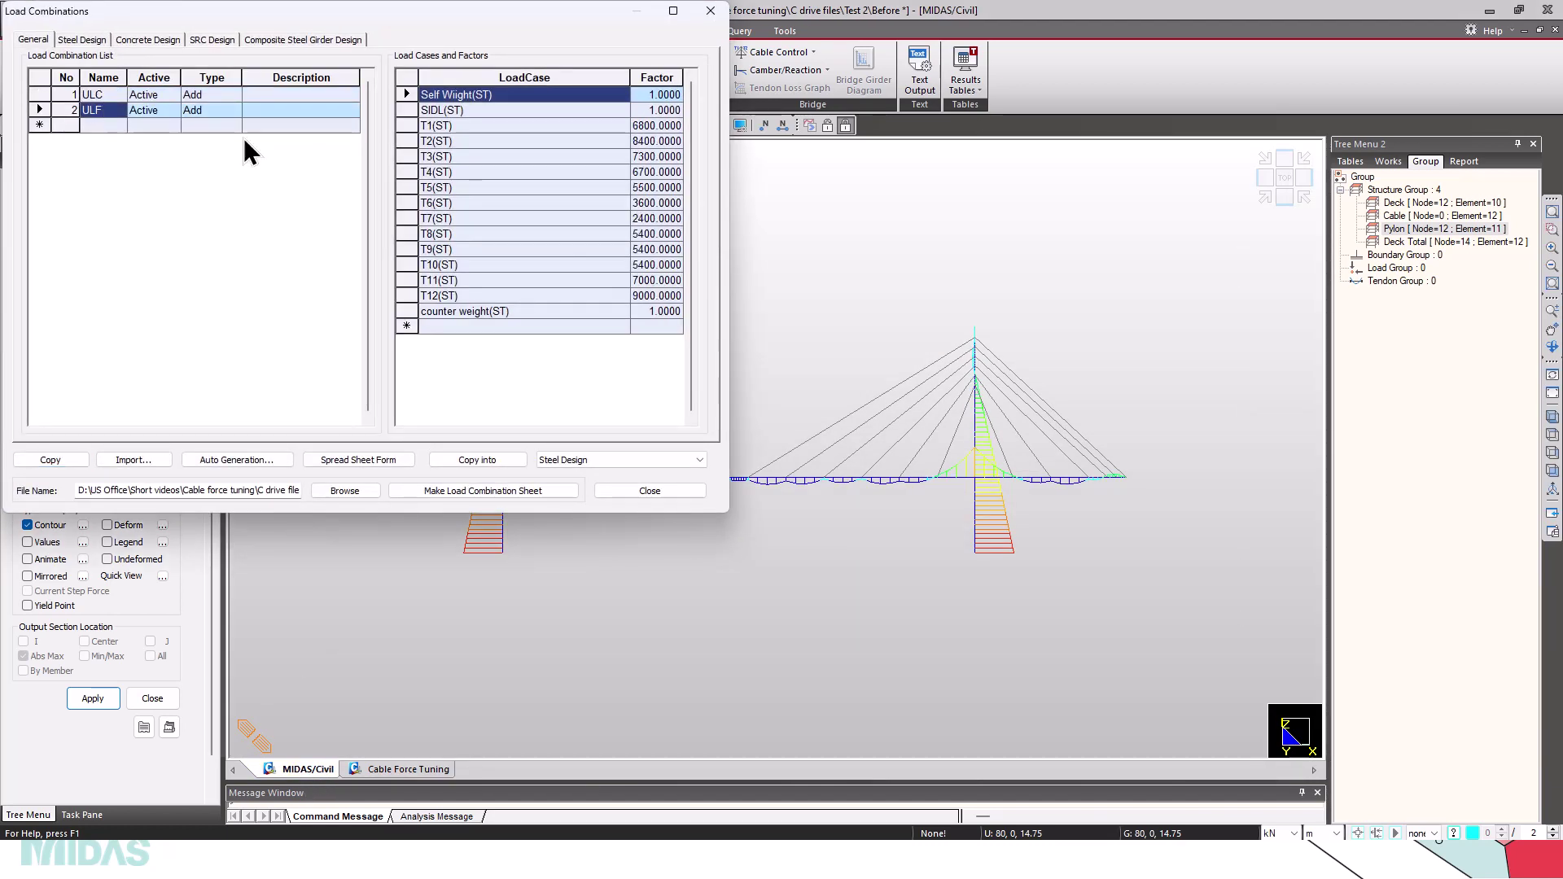
click(710, 10)
click(398, 770)
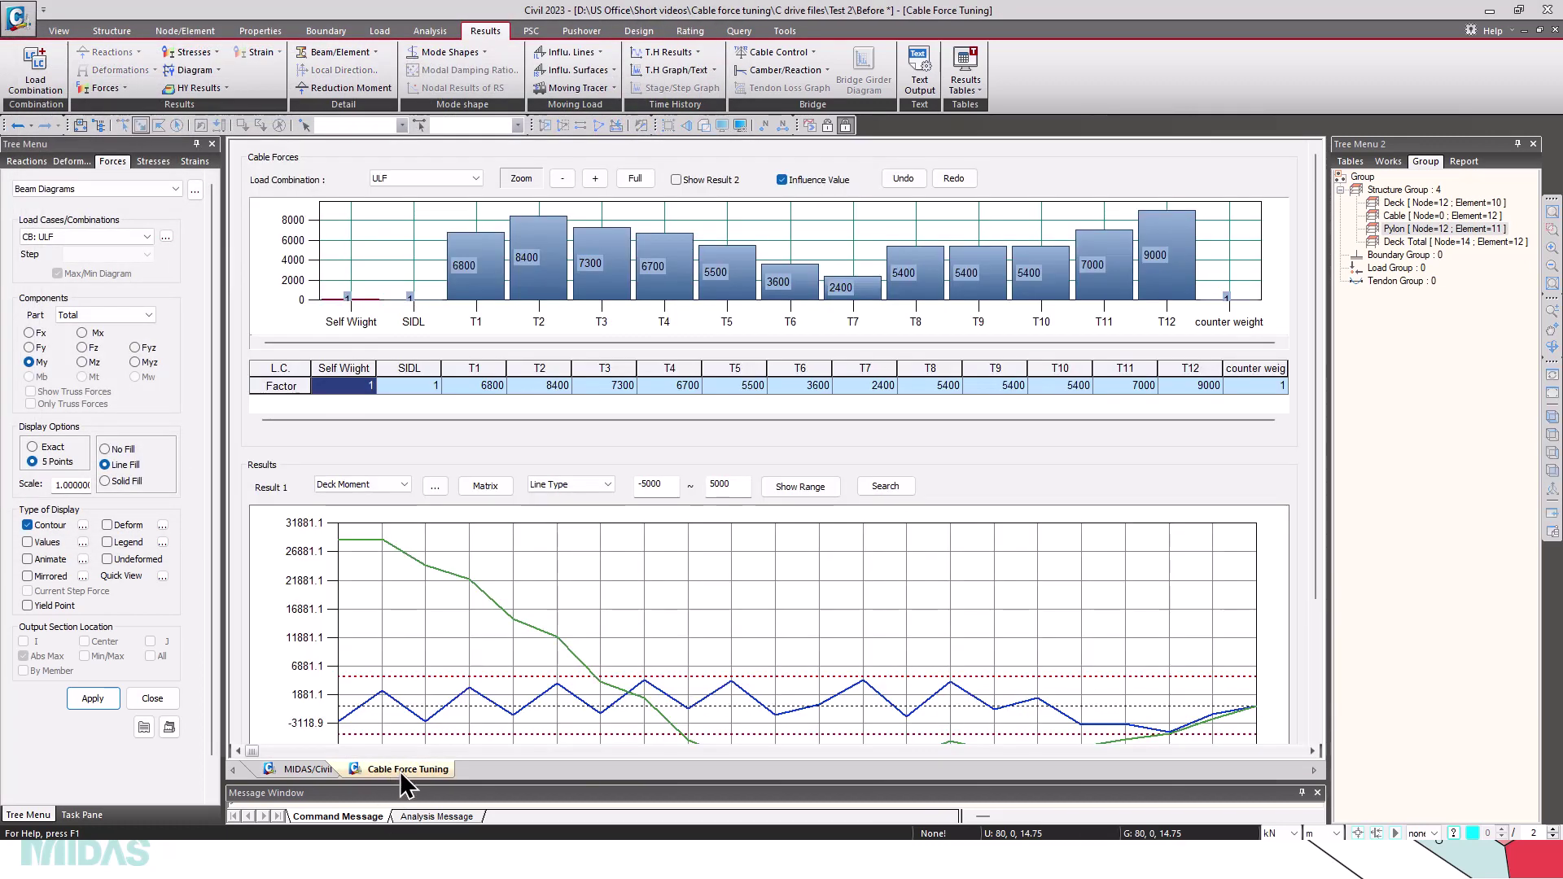
Plot Pylon Displacement as the result and show its range limits from -0.04 to 0.04
drag(1314, 449, 1312, 587)
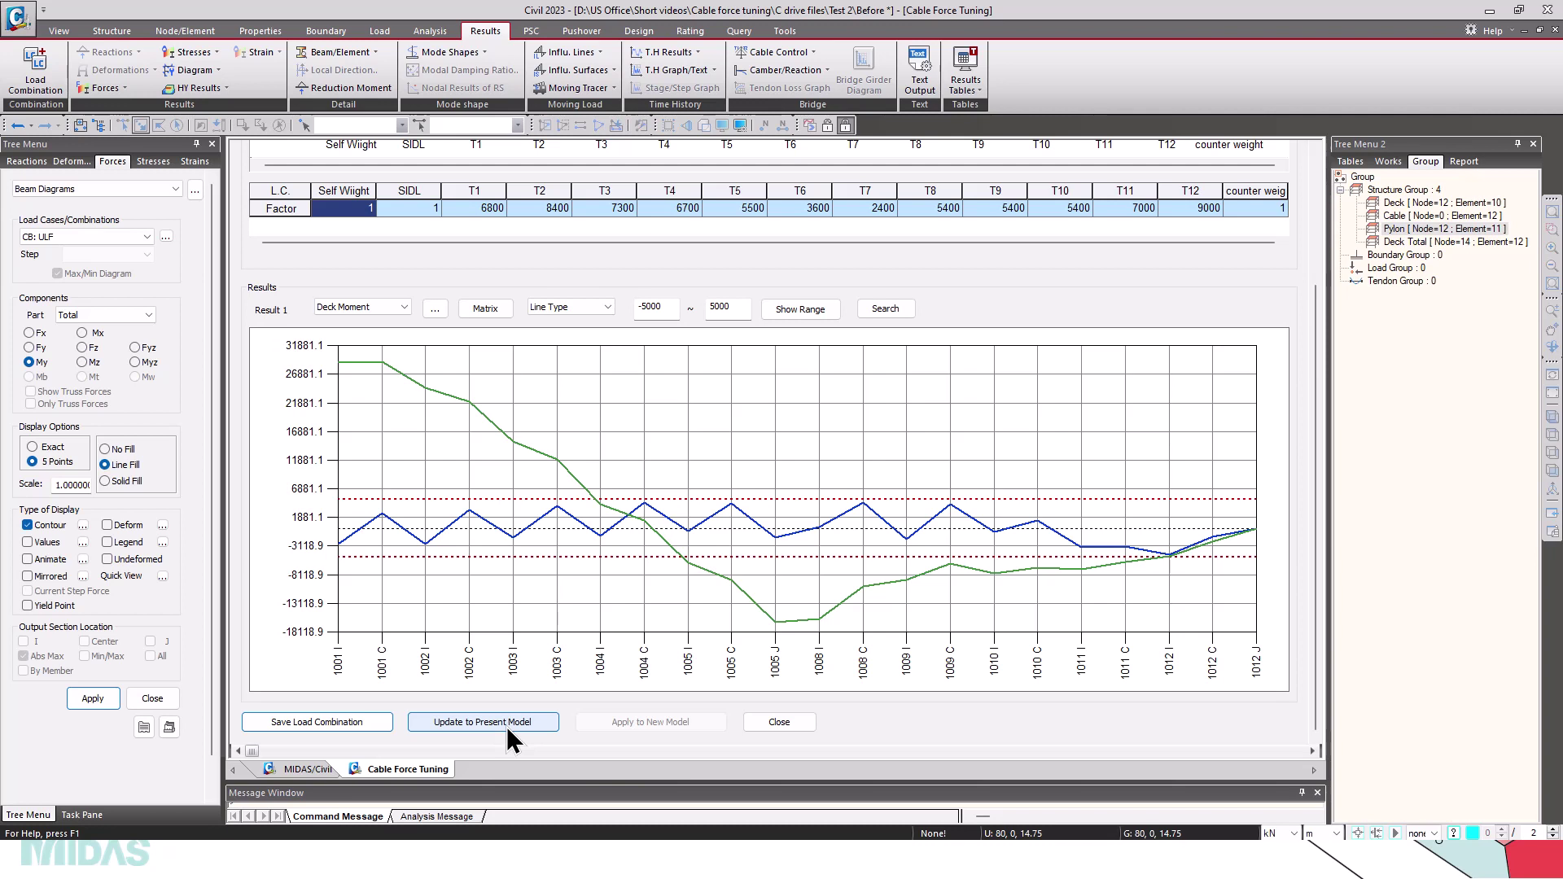
drag(1317, 472, 1296, 355)
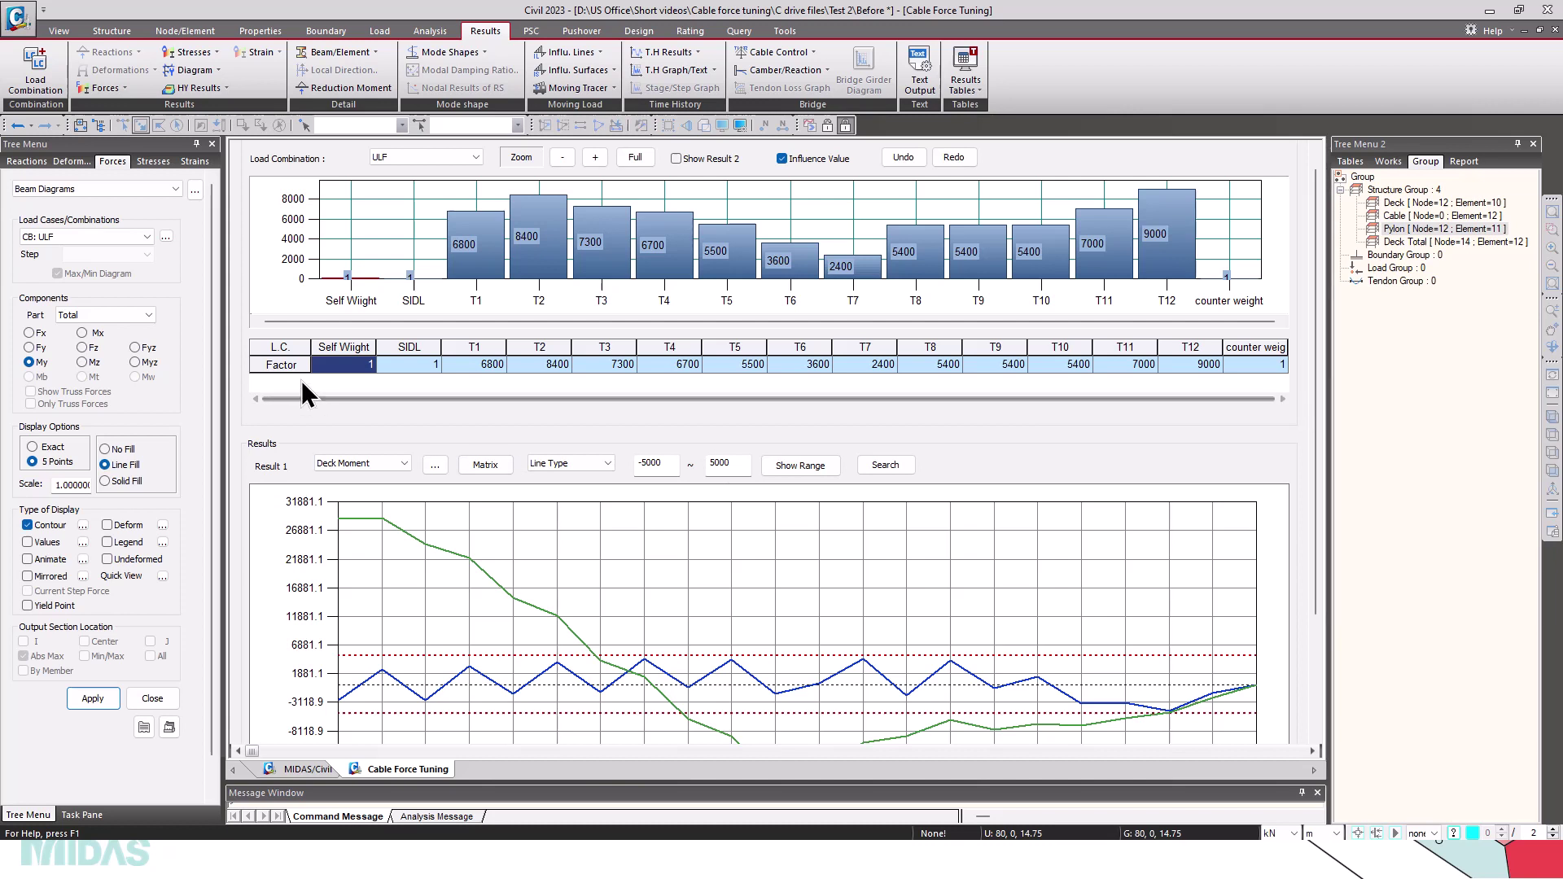
drag(1320, 329, 1311, 396)
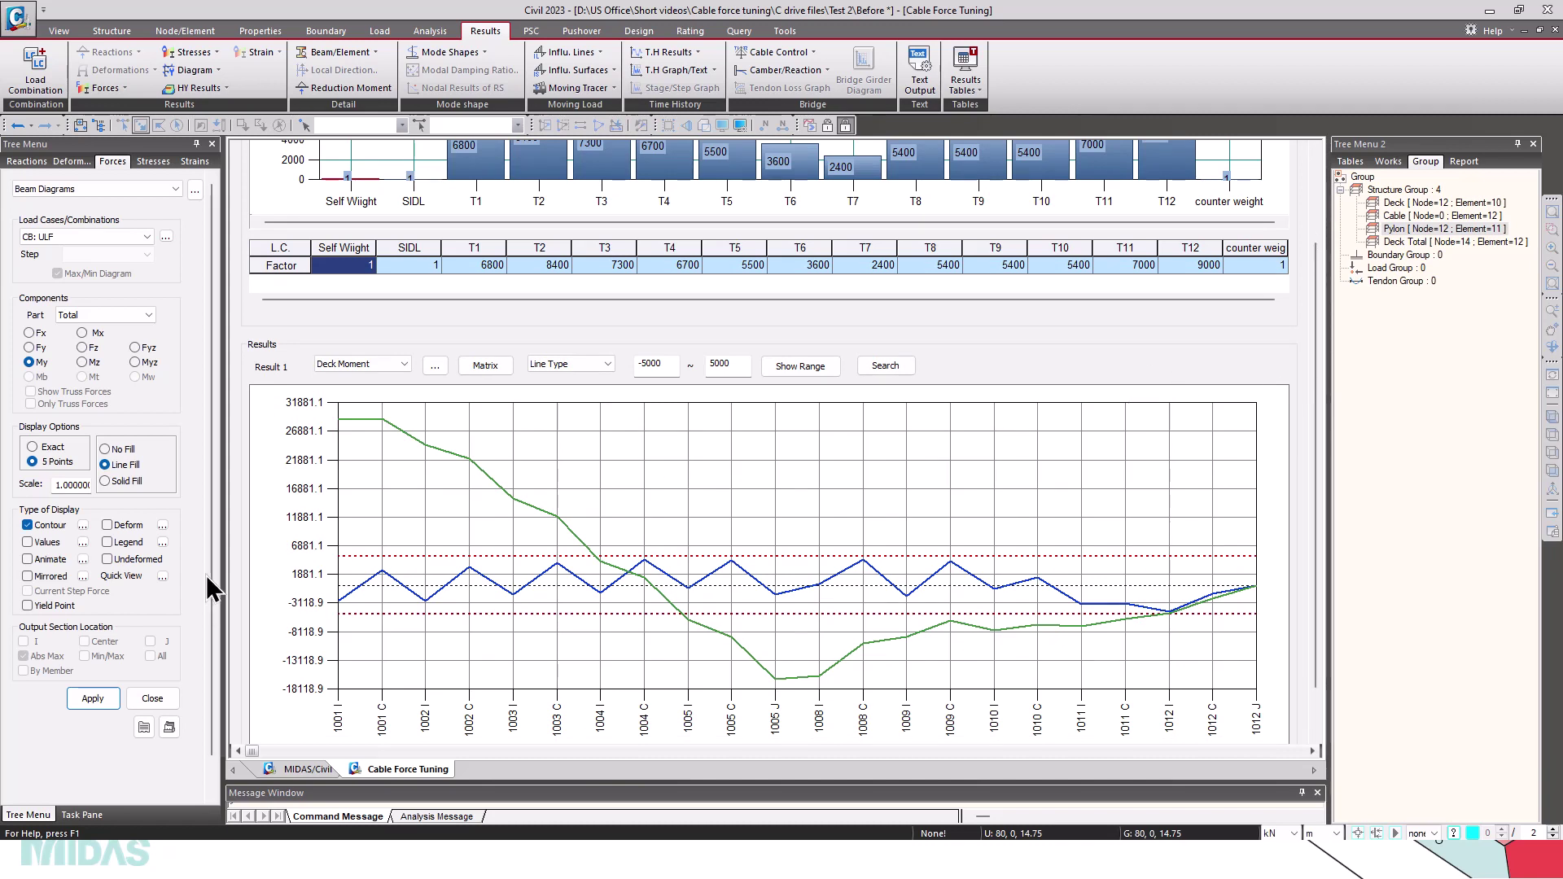
click(402, 365)
click(381, 386)
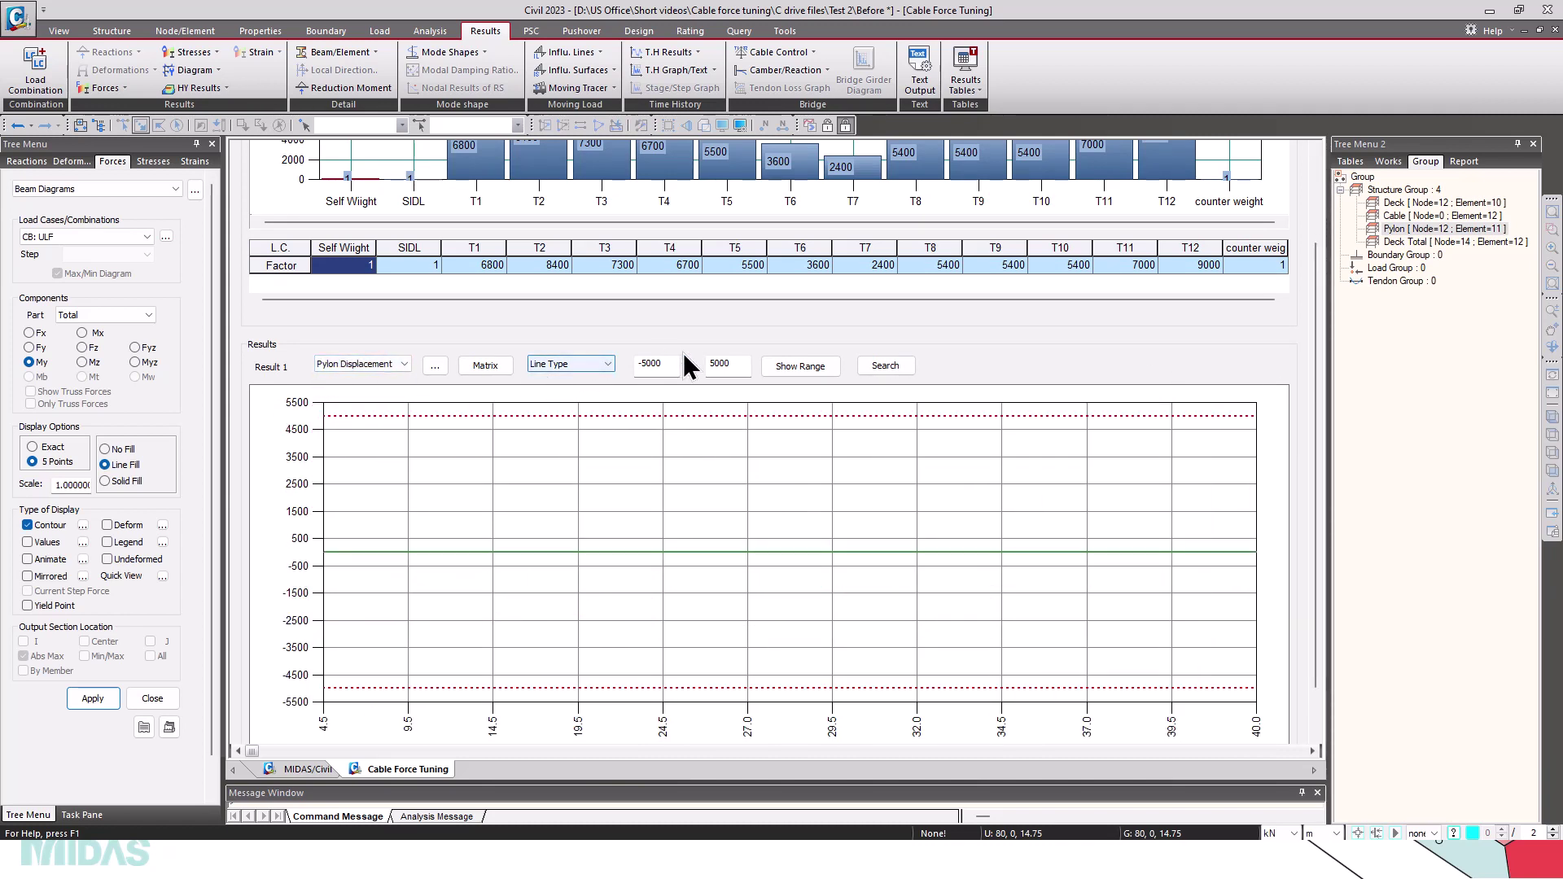
double_click(647, 363)
key(BackSpace)
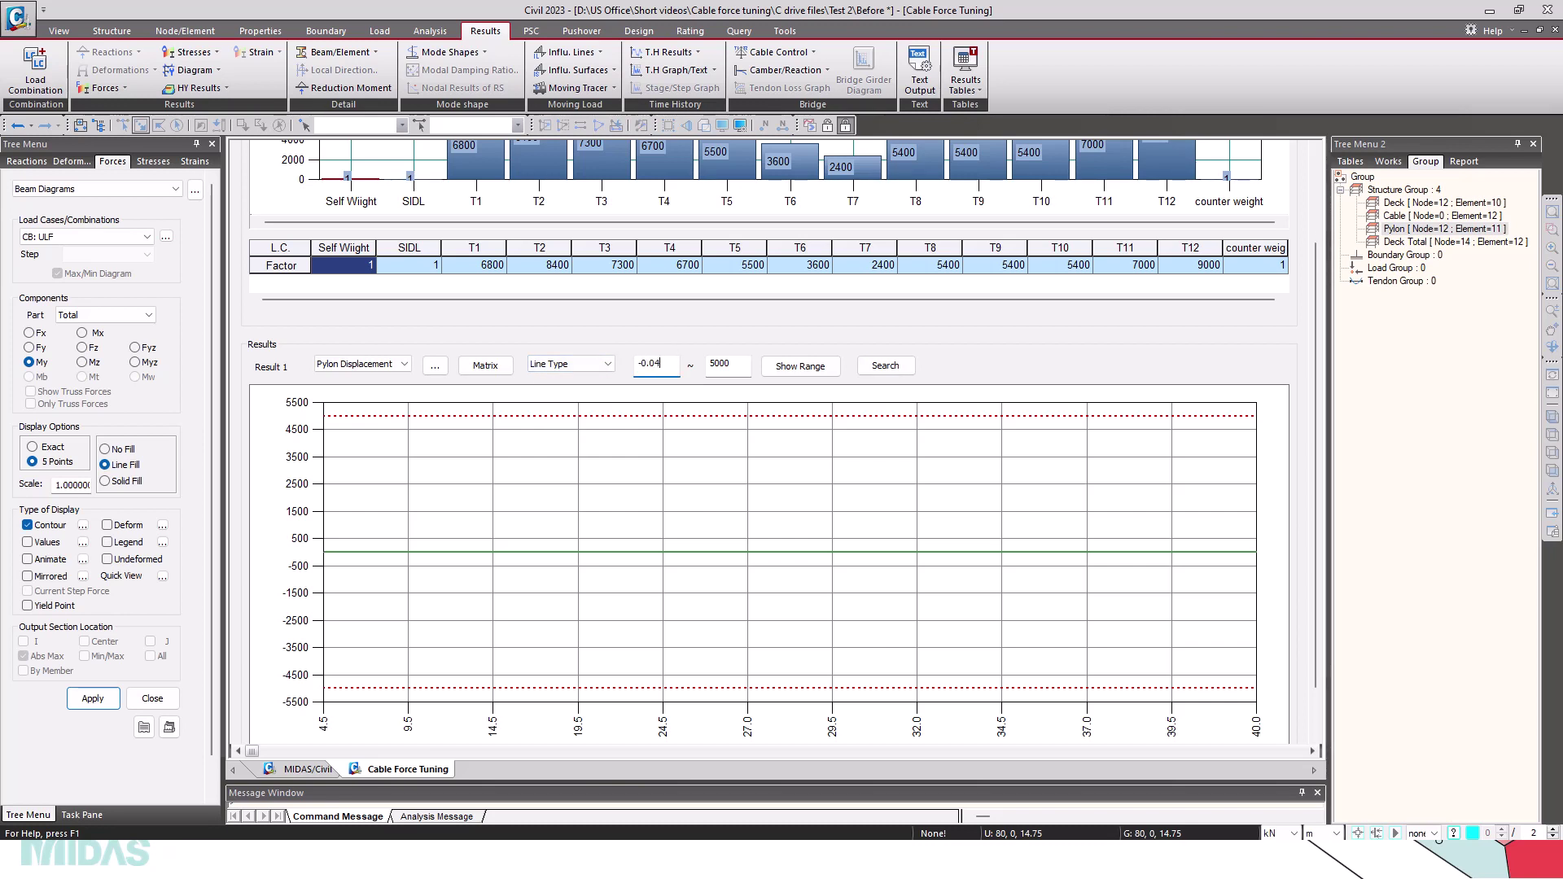
double_click(721, 364)
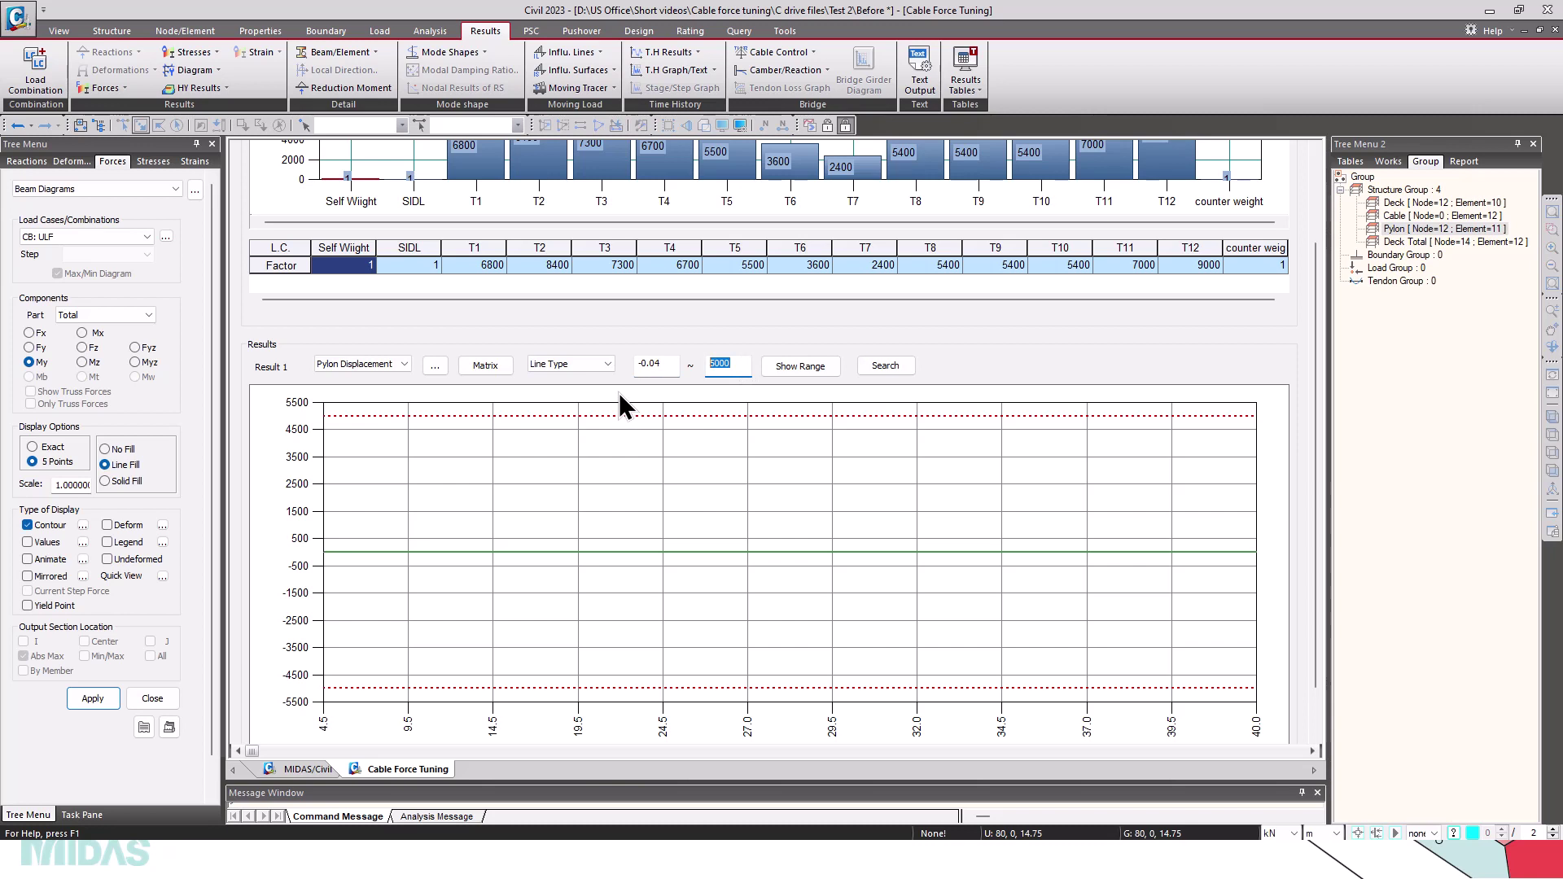
text(0.04)
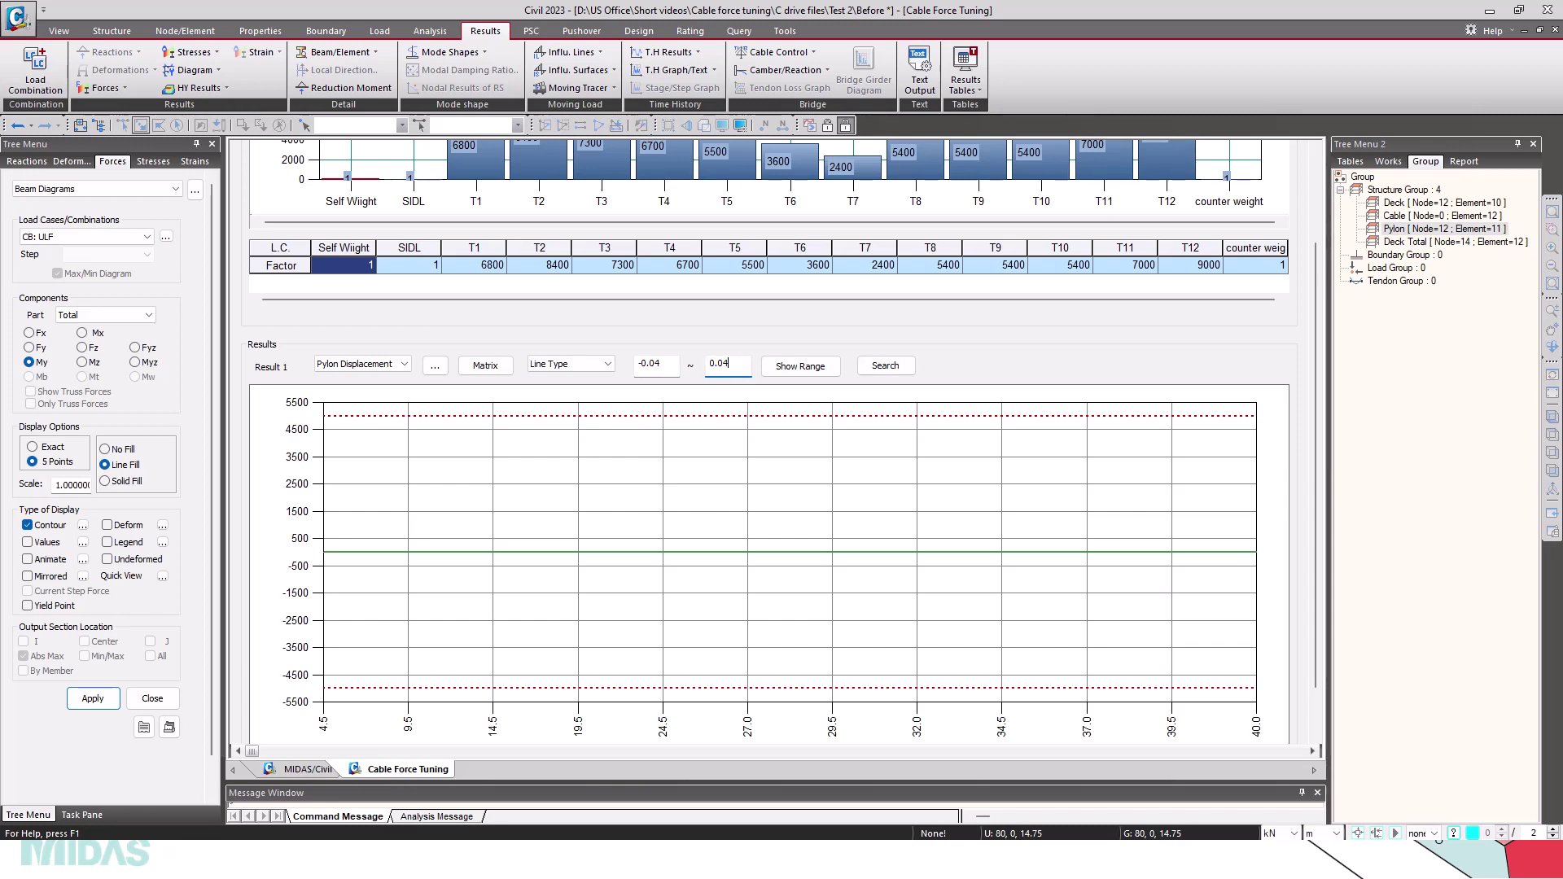
click(810, 372)
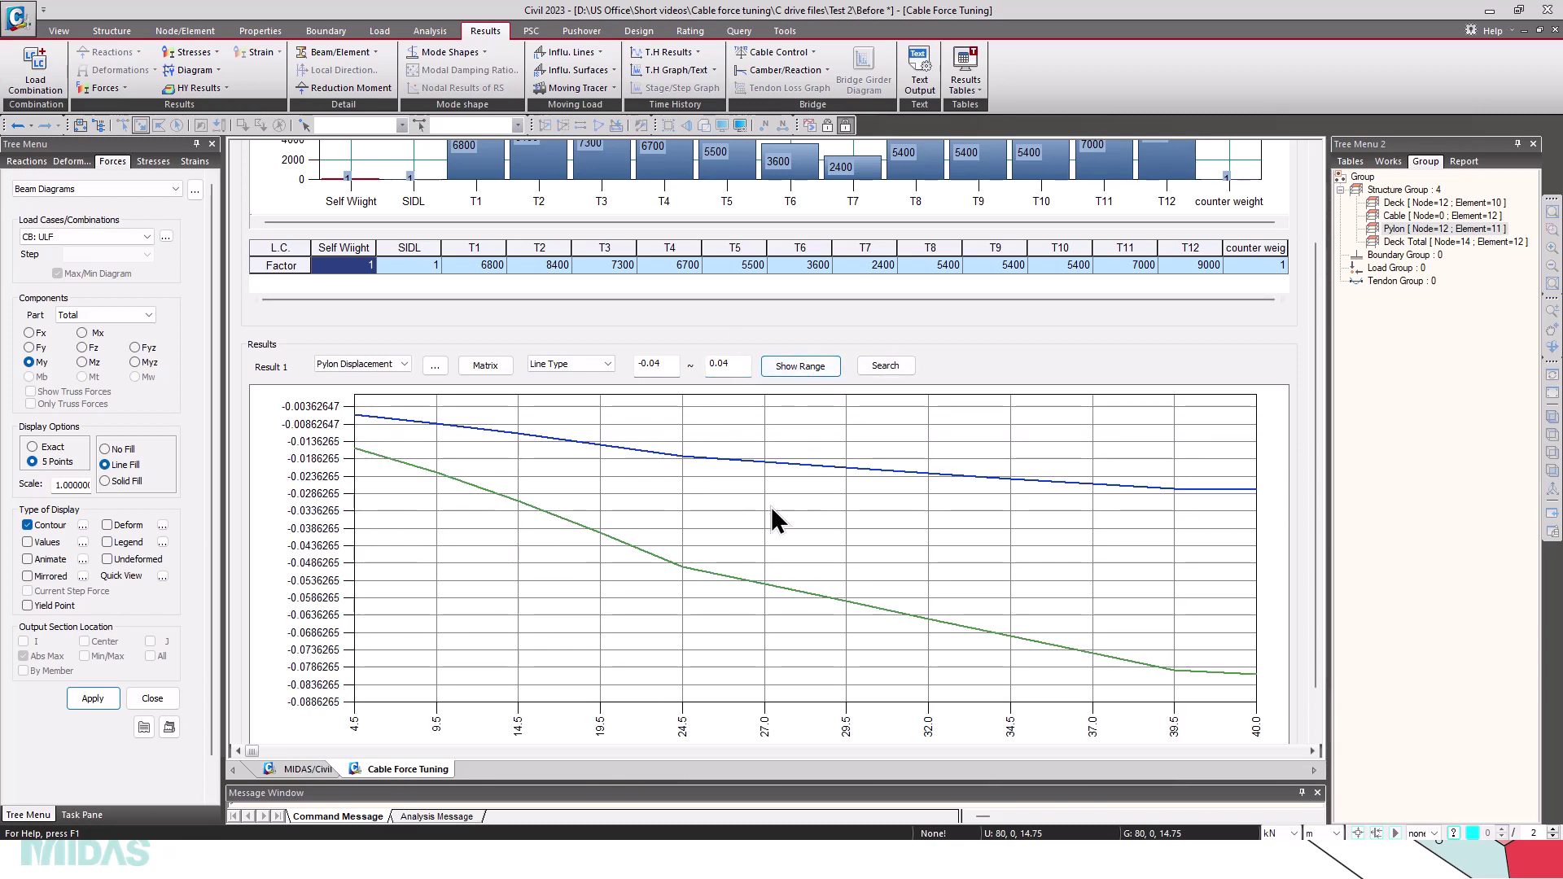
click(799, 368)
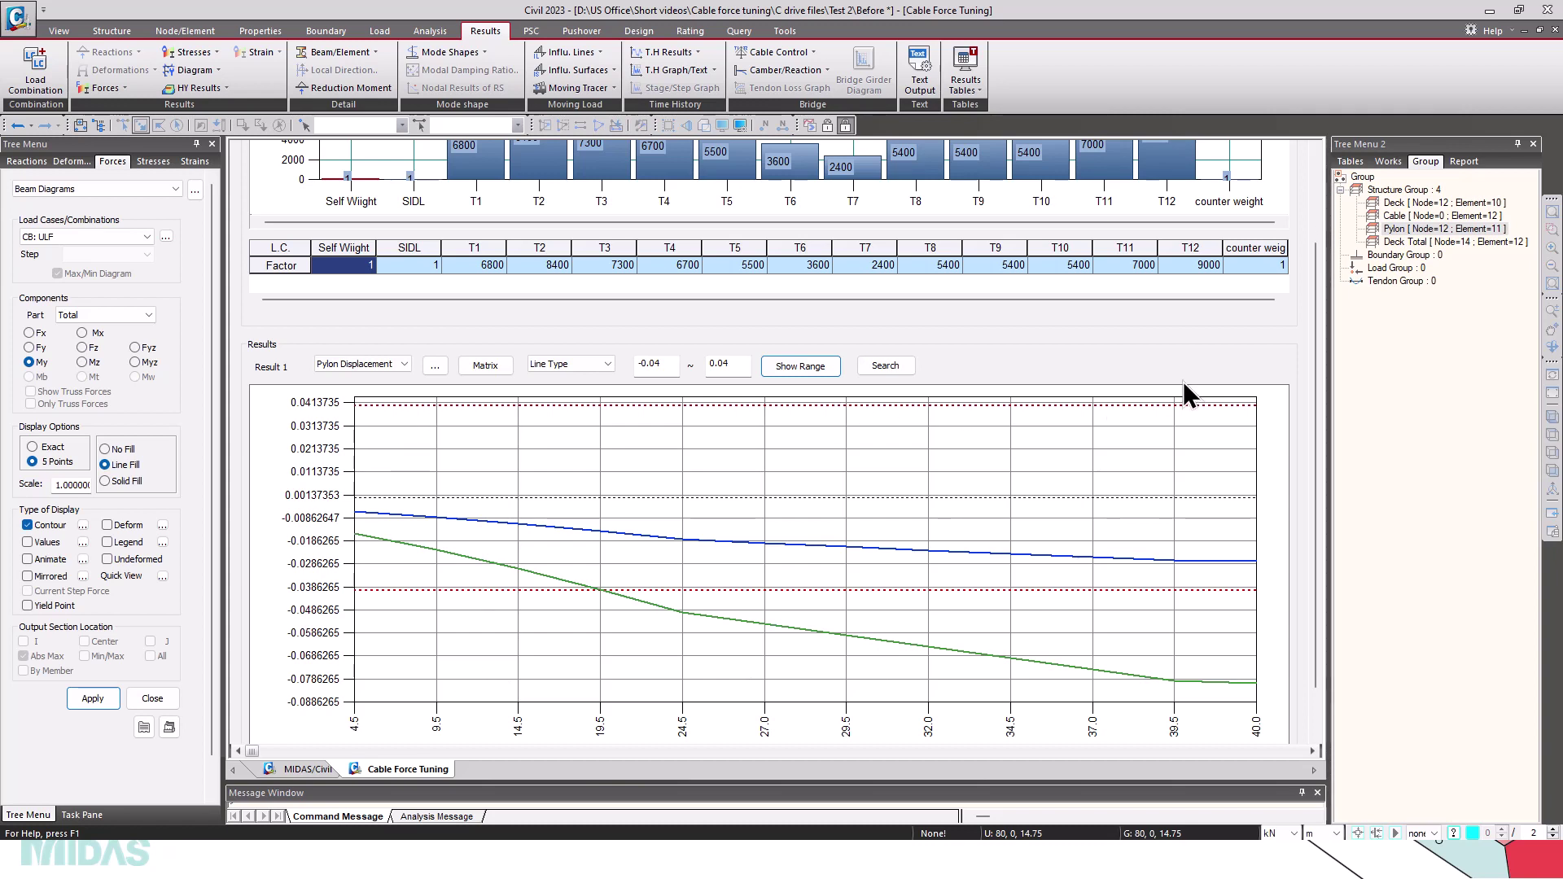
Select the T4 factor and examine its influence line on the Pylon Displacement graph
click(682, 267)
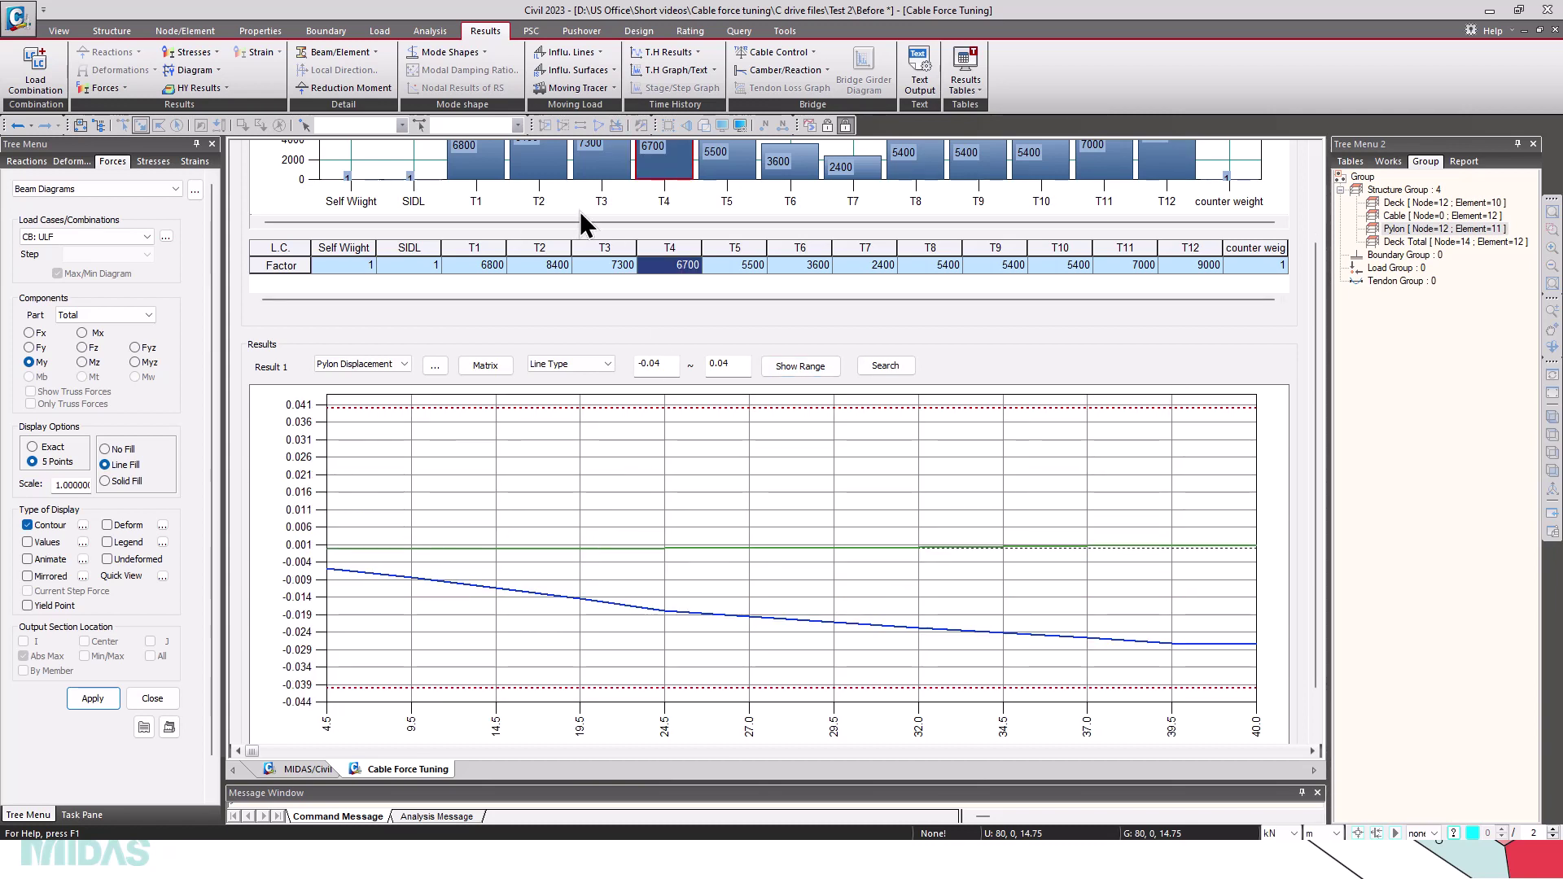
scroll(651, 277, up, 1)
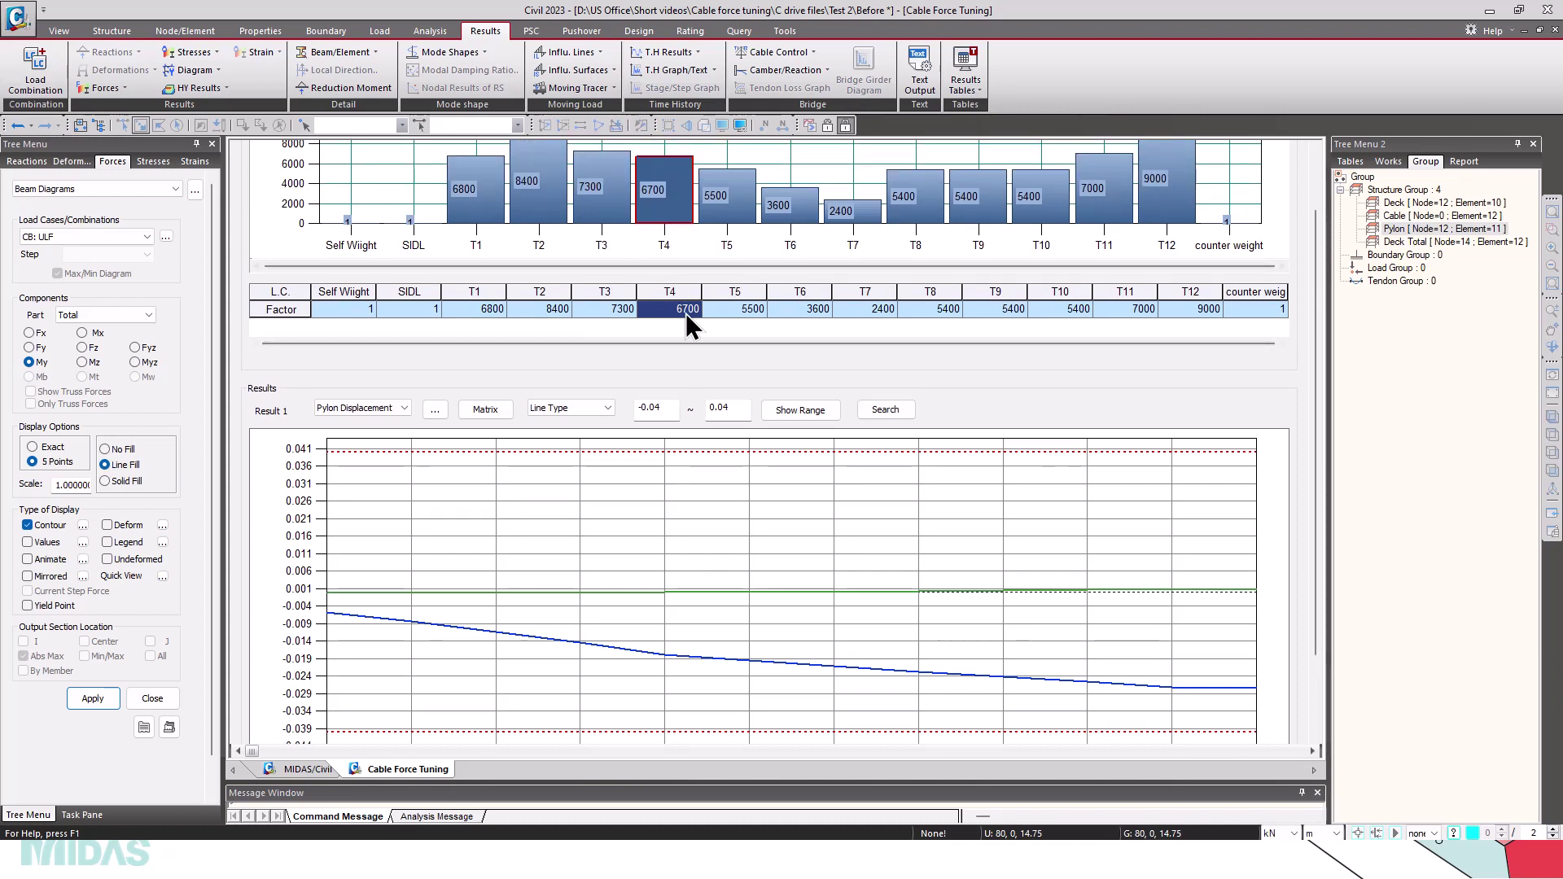
scroll(700, 342, down, 1)
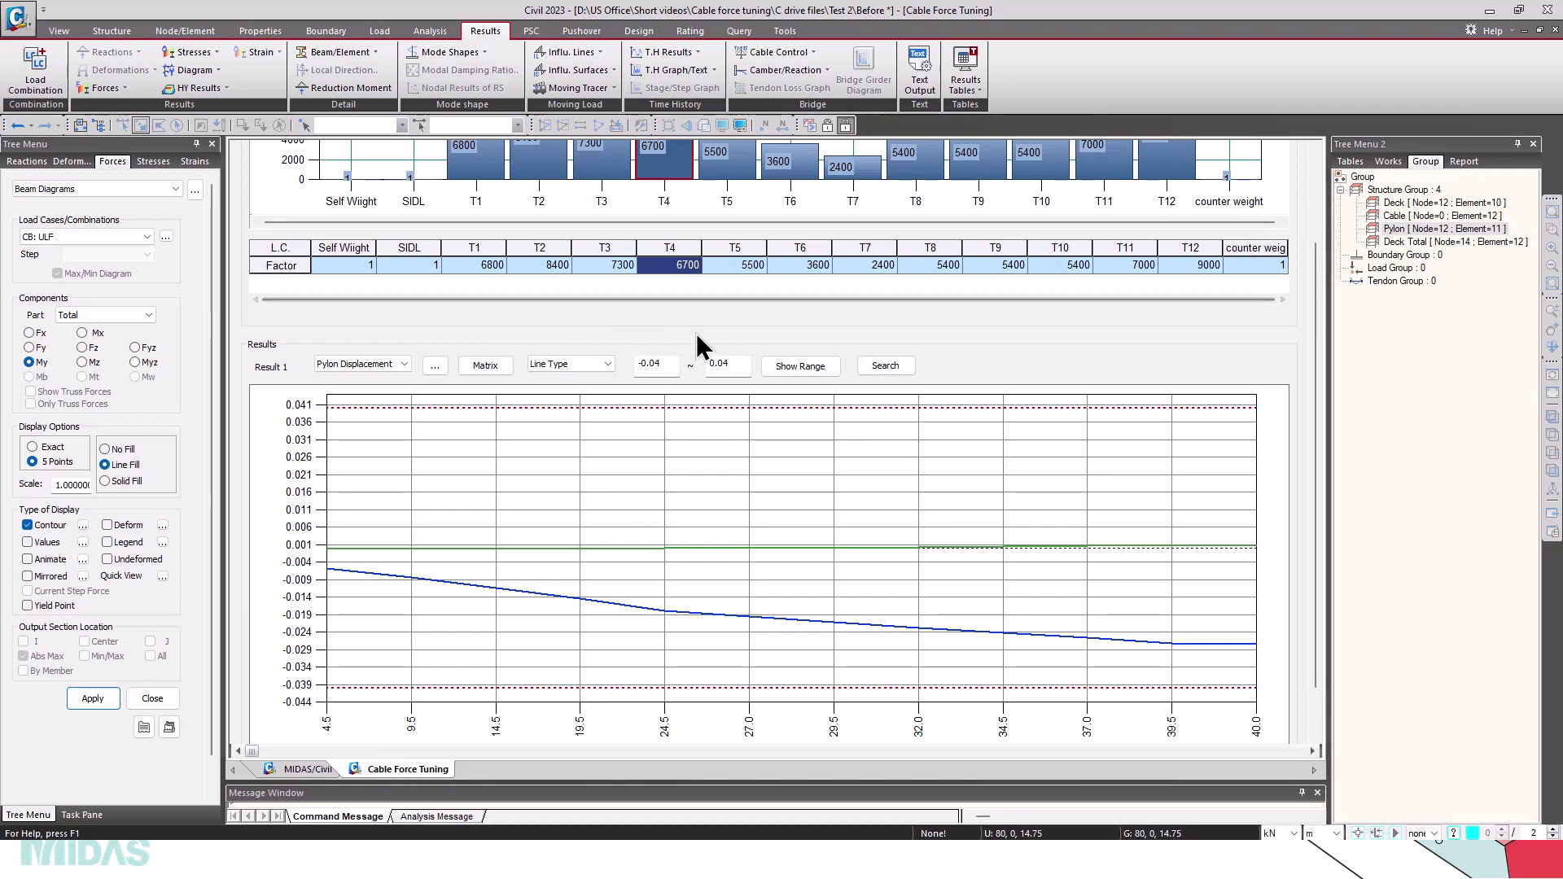
Update the present model with the tuned cable forces, accepting deletion of the existing analysis results
scroll(997, 383, down, 1)
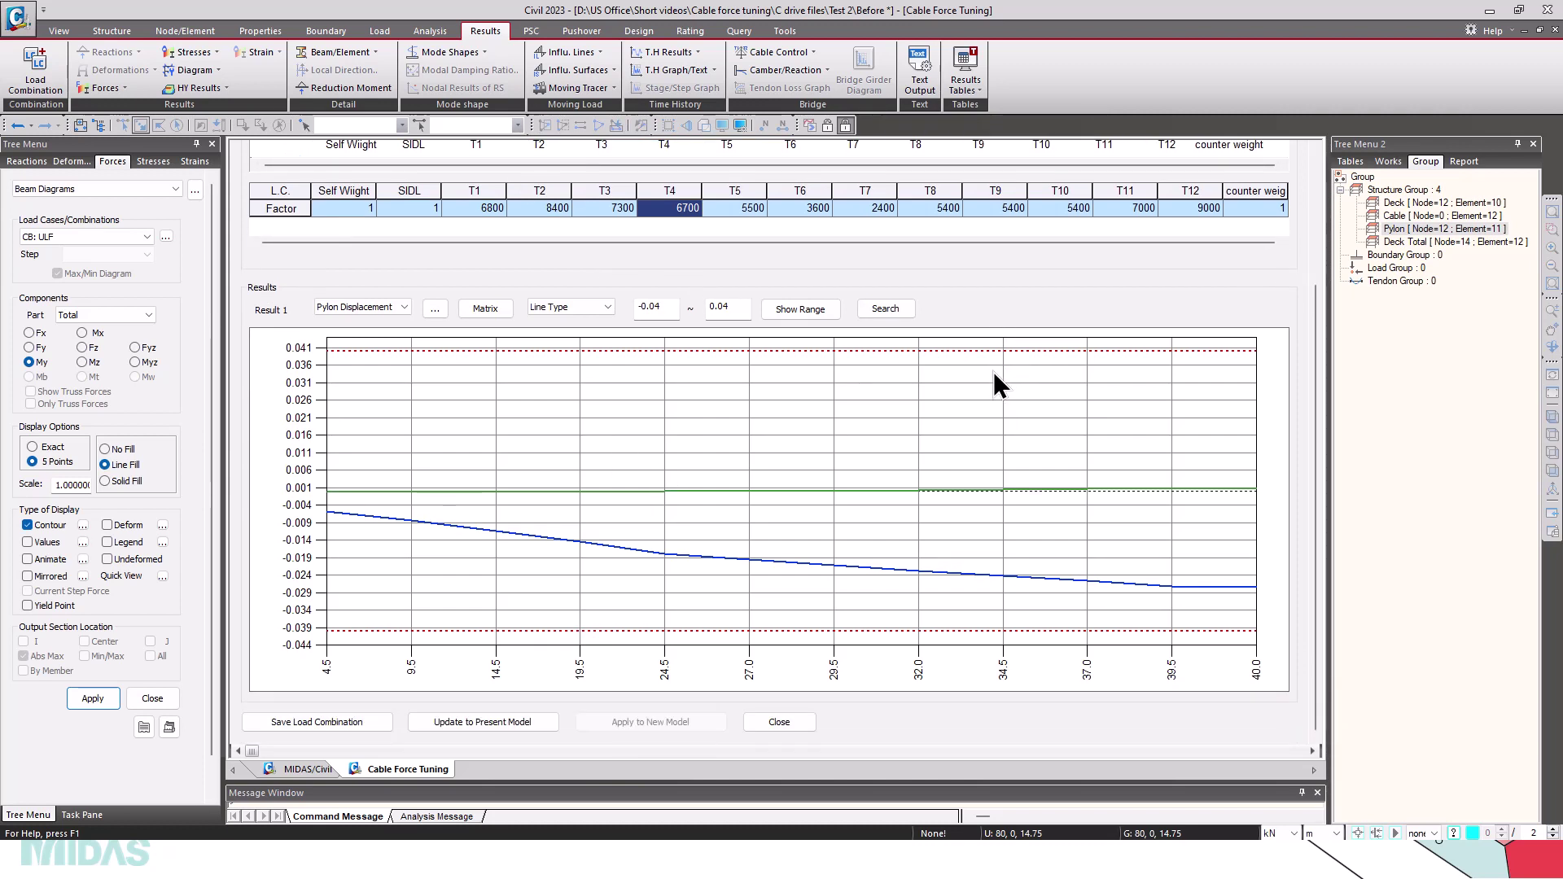
click(479, 725)
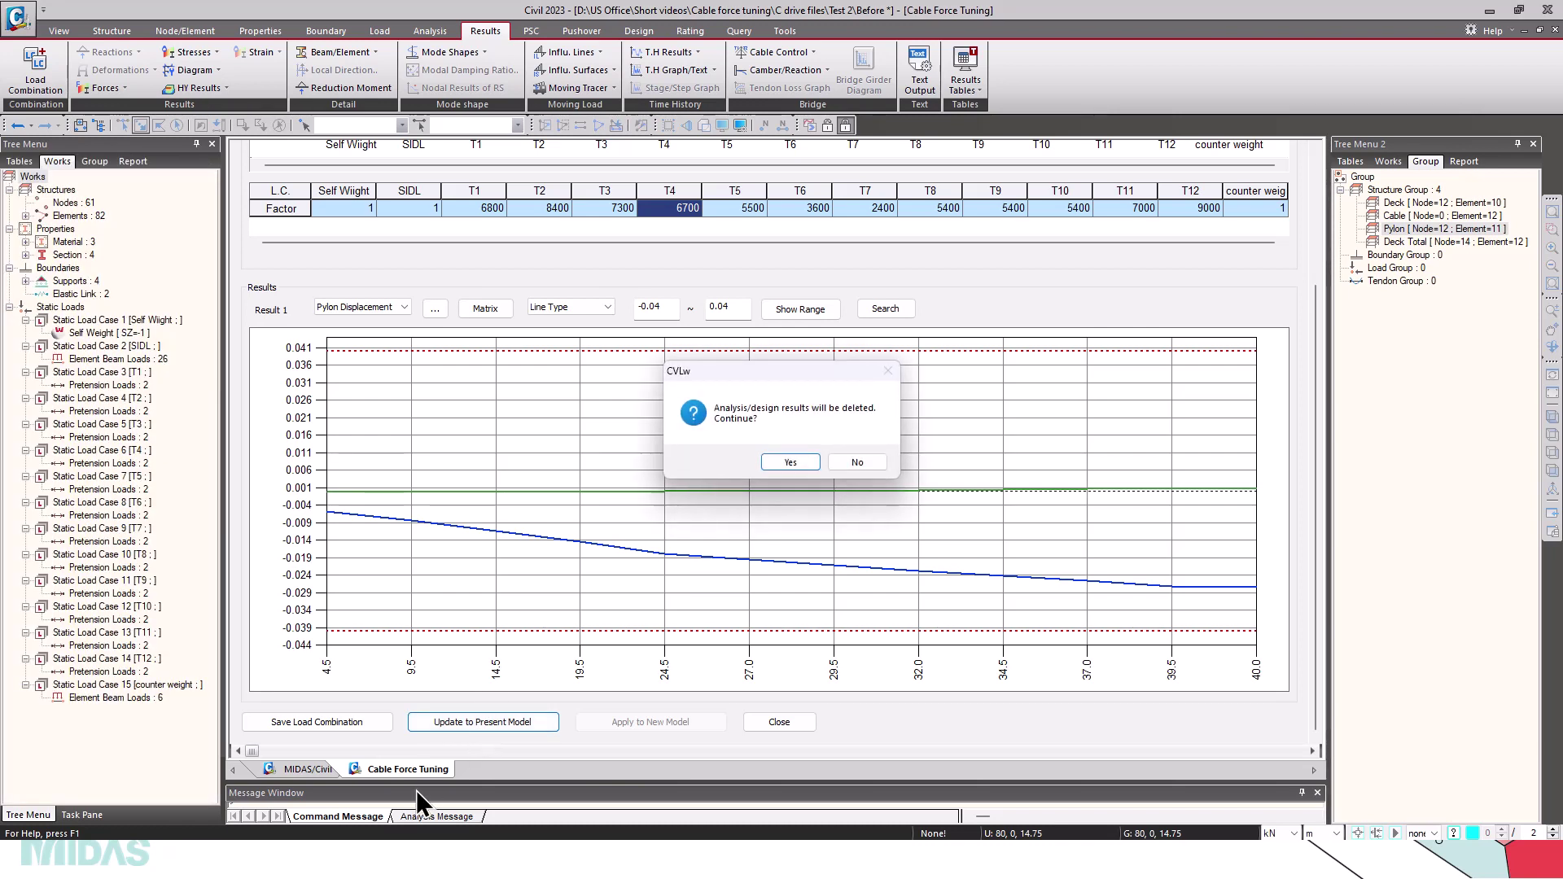
click(796, 466)
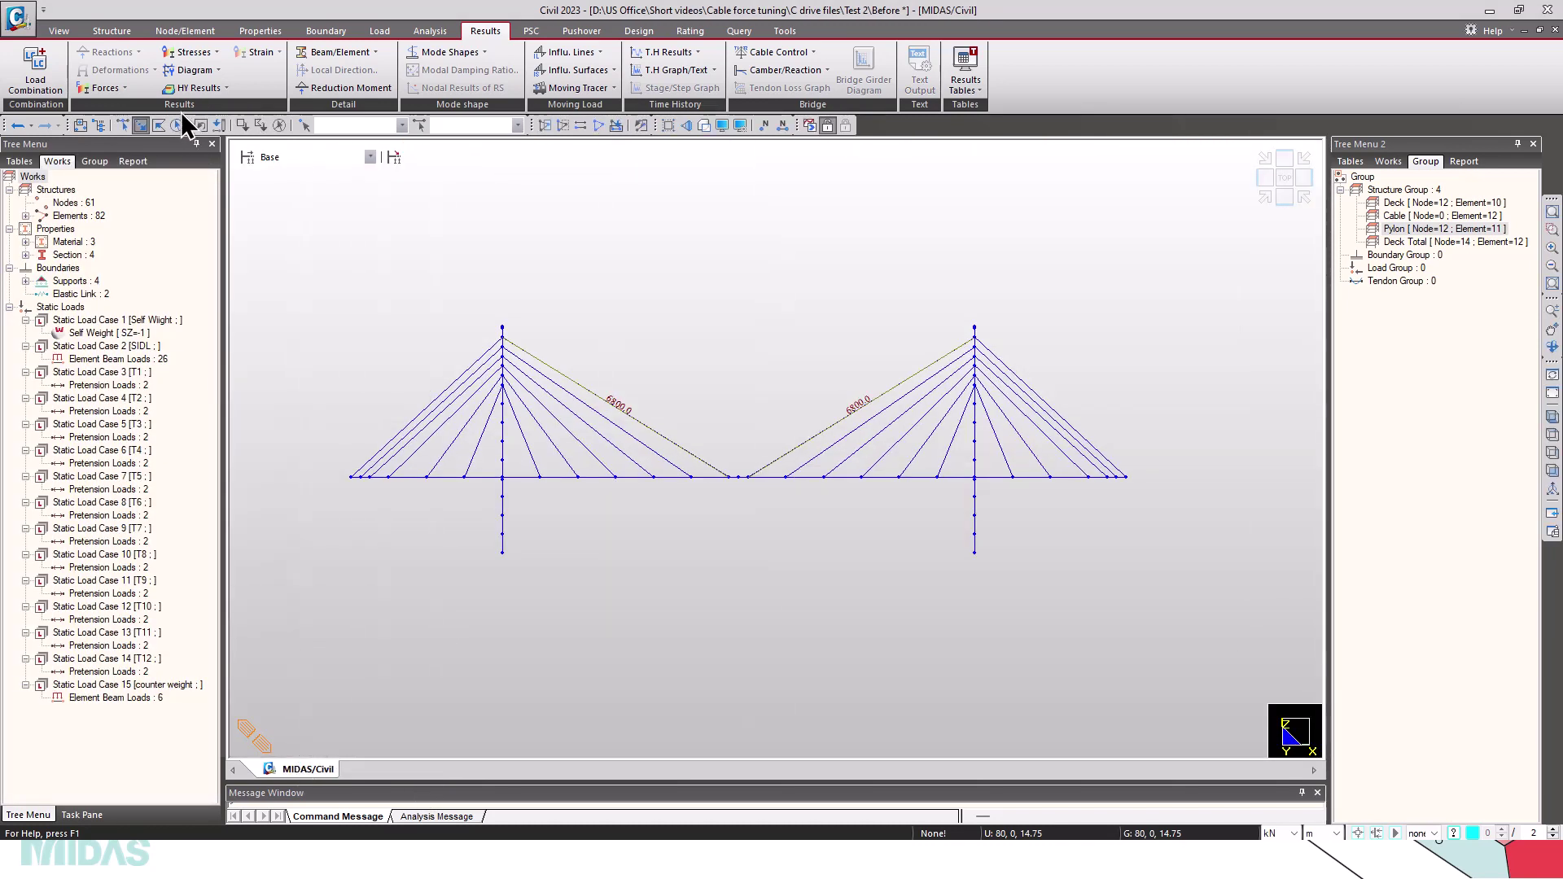
Check the ULC load combination factors and display the pretension loads of static load case T1 on the model
click(35, 66)
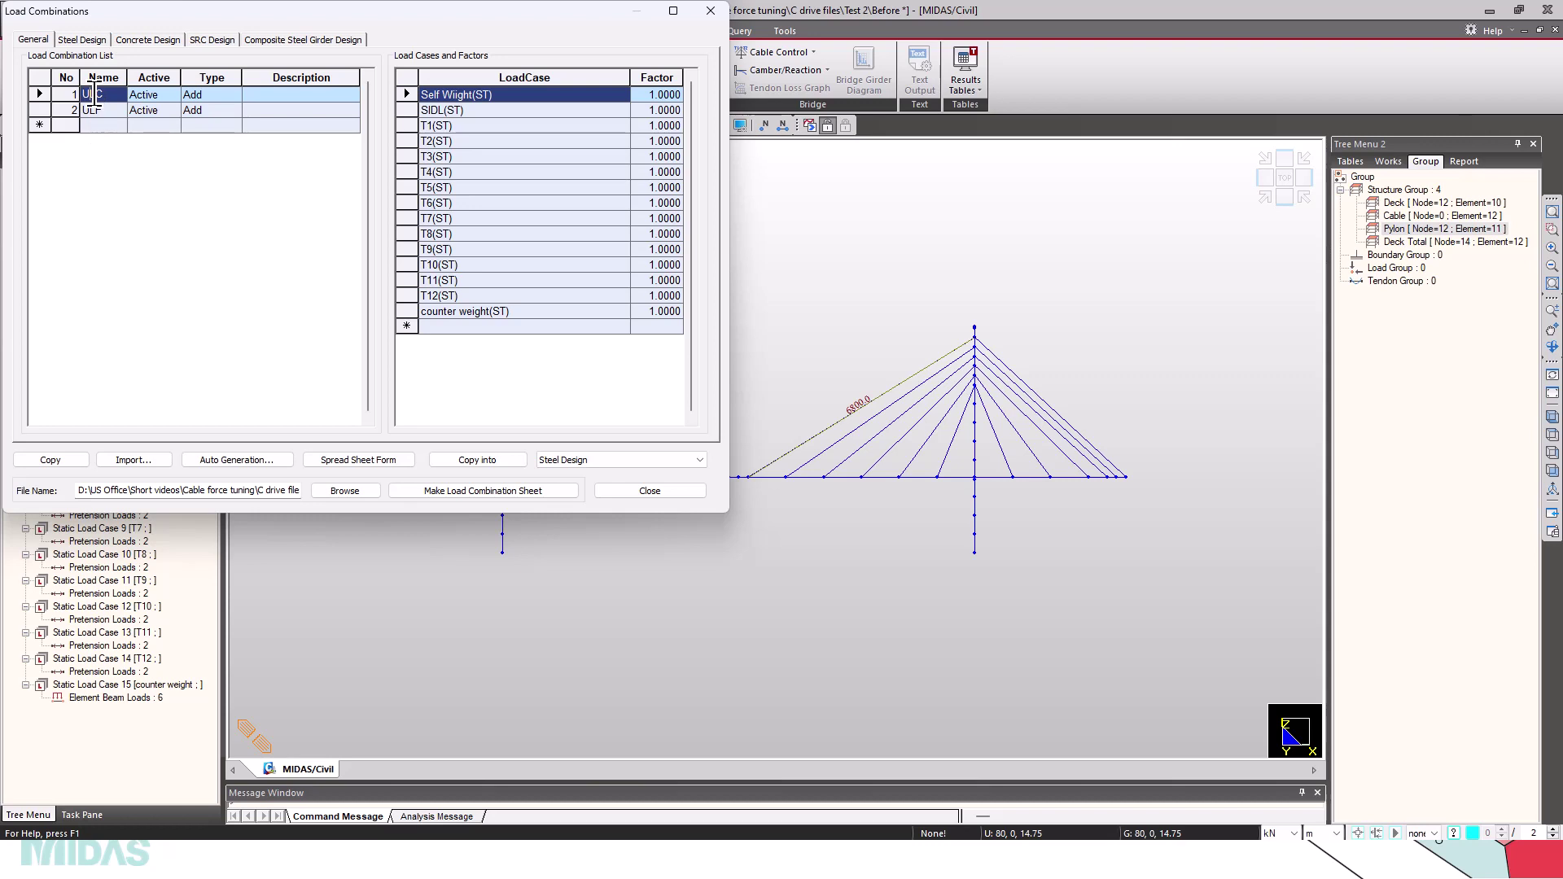
click(711, 12)
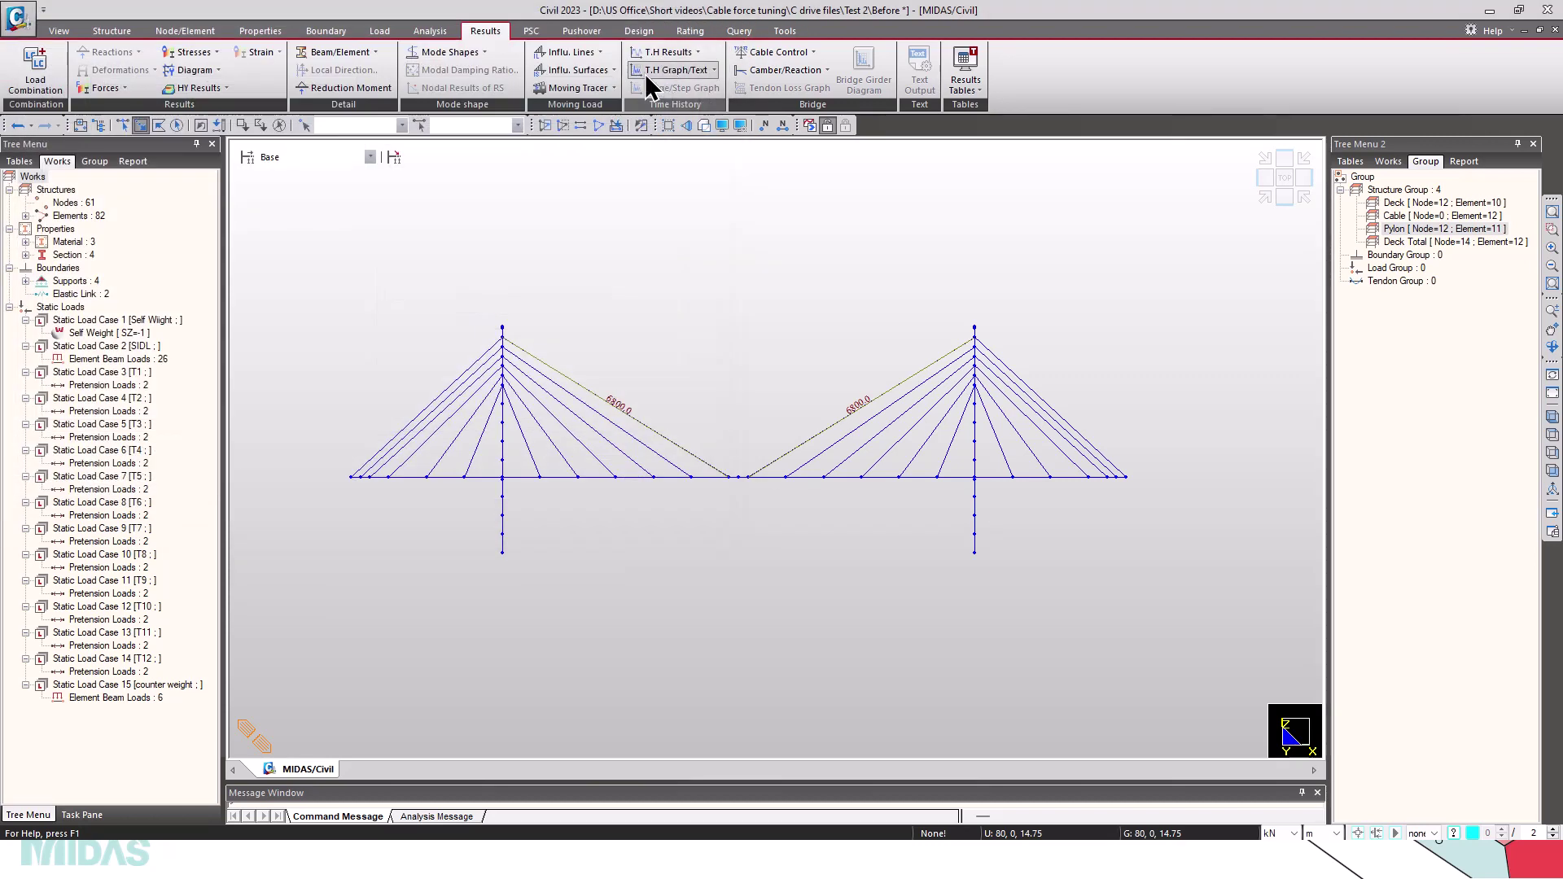
click(1388, 161)
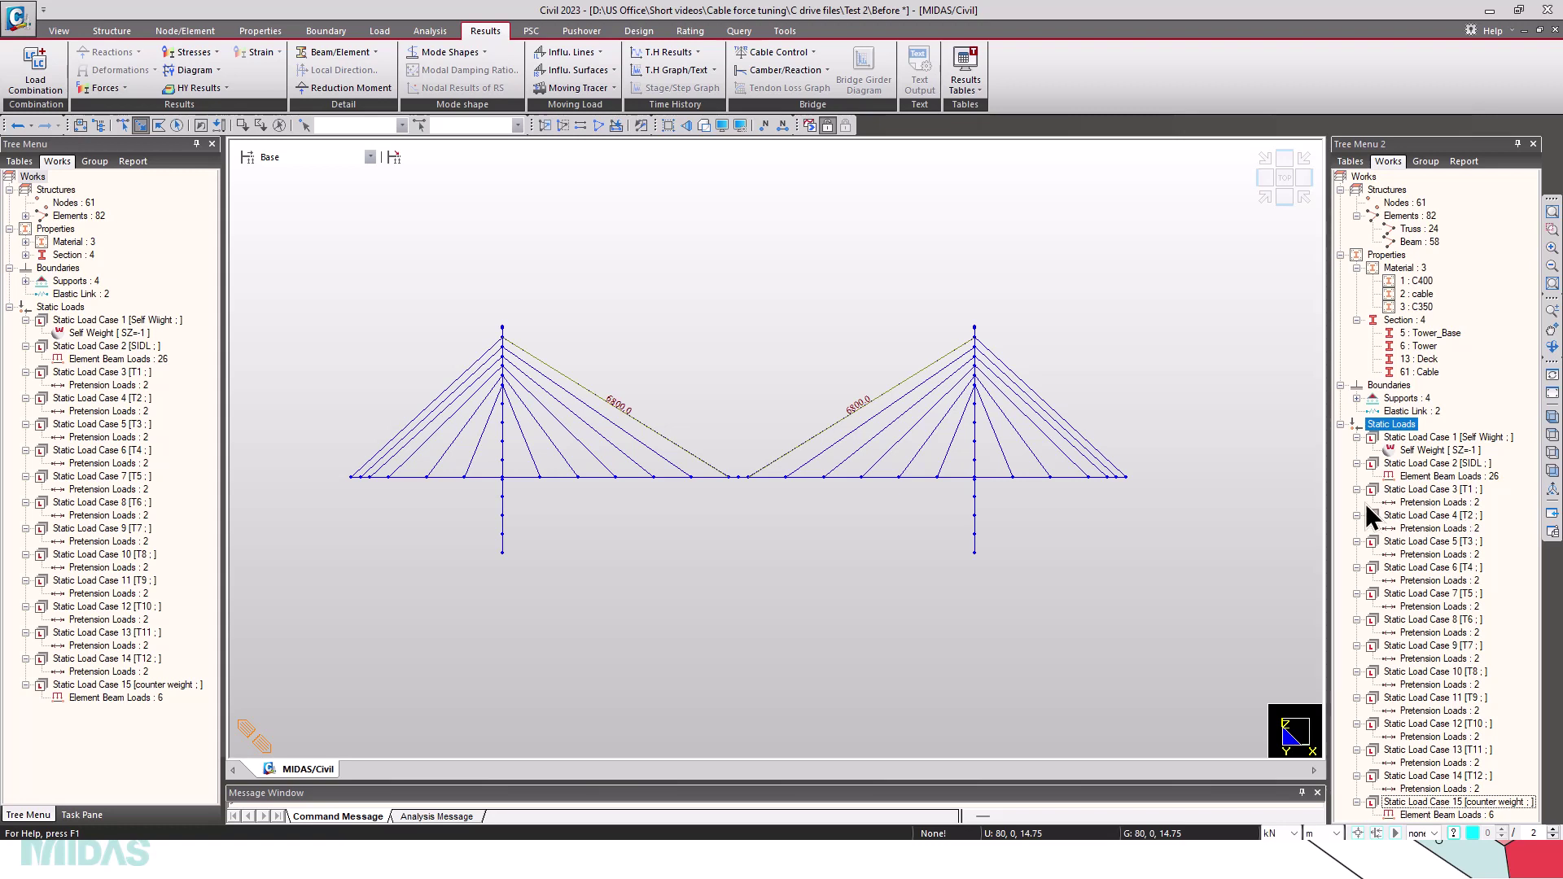
right_click(1427, 501)
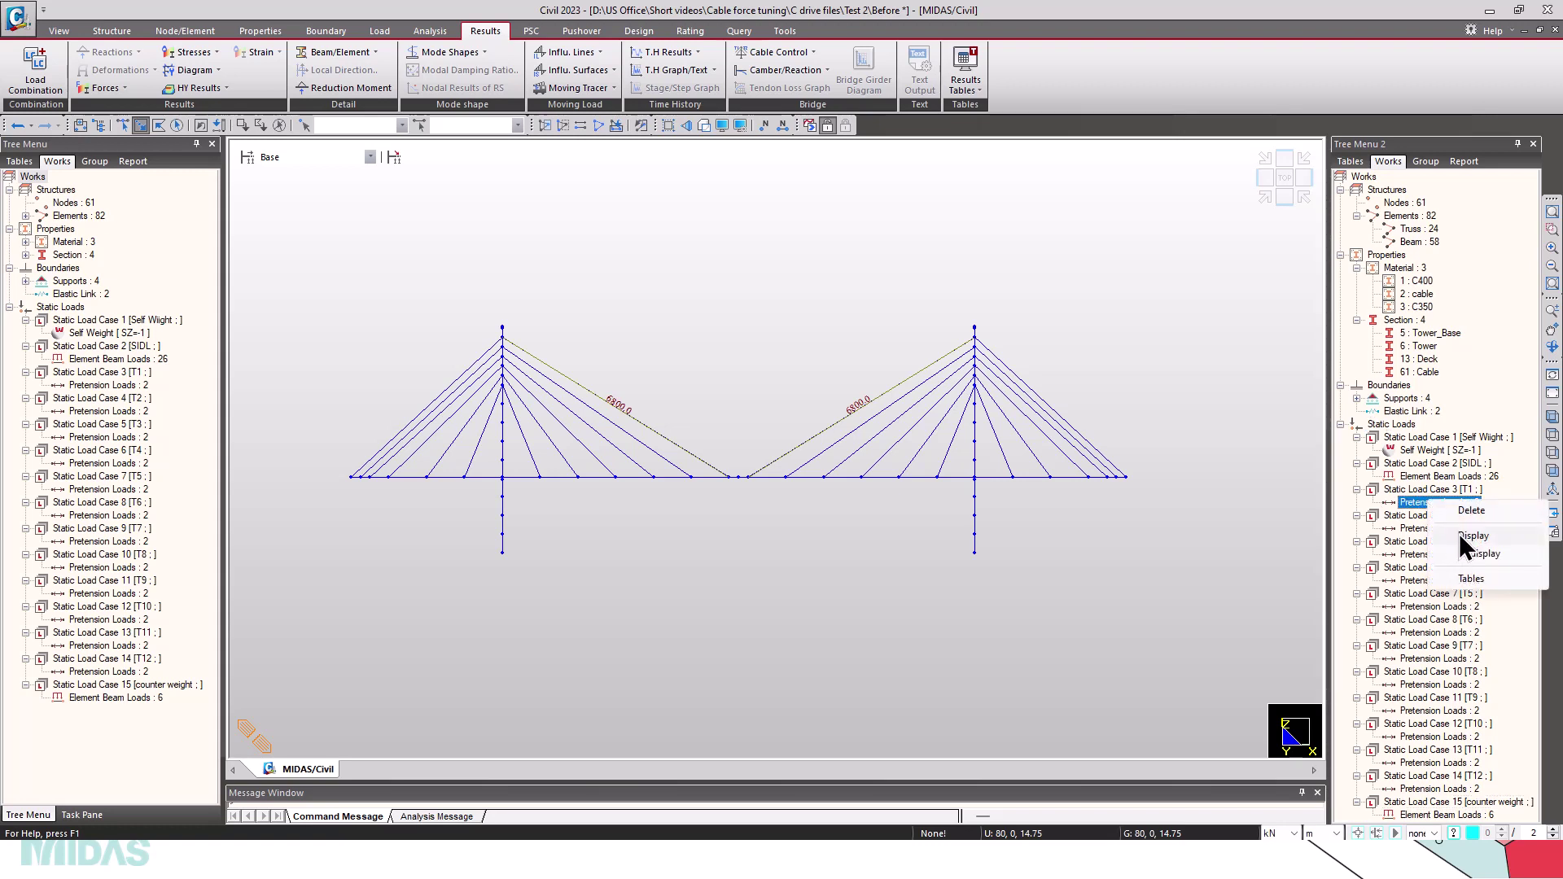
click(1459, 534)
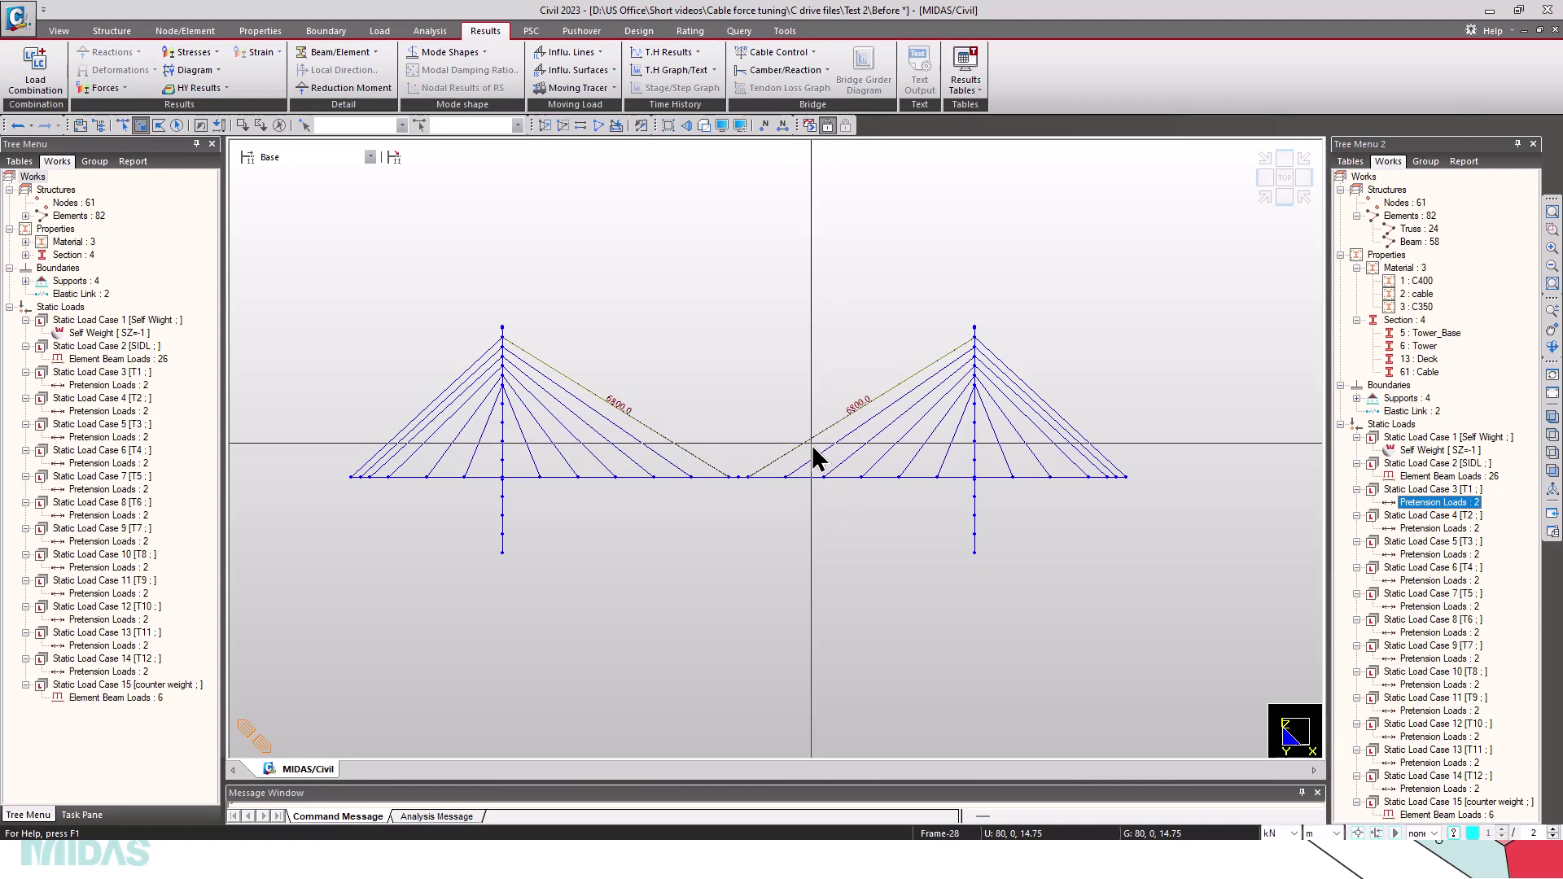
Run the analysis on the updated model and plot the My beam diagram with legend for the ULC combination
click(810, 123)
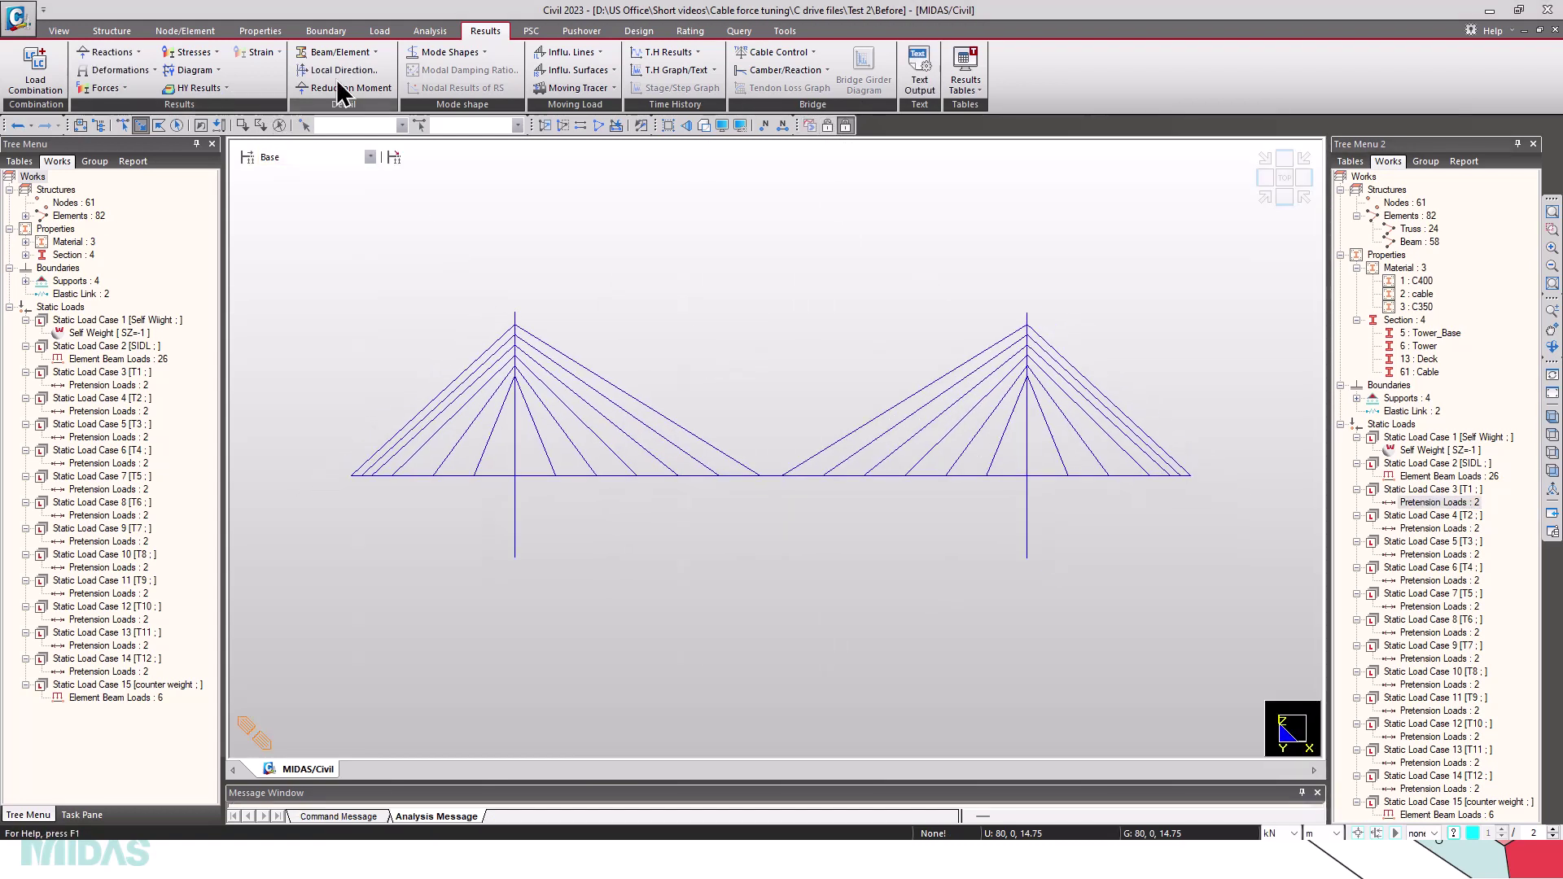
click(106, 88)
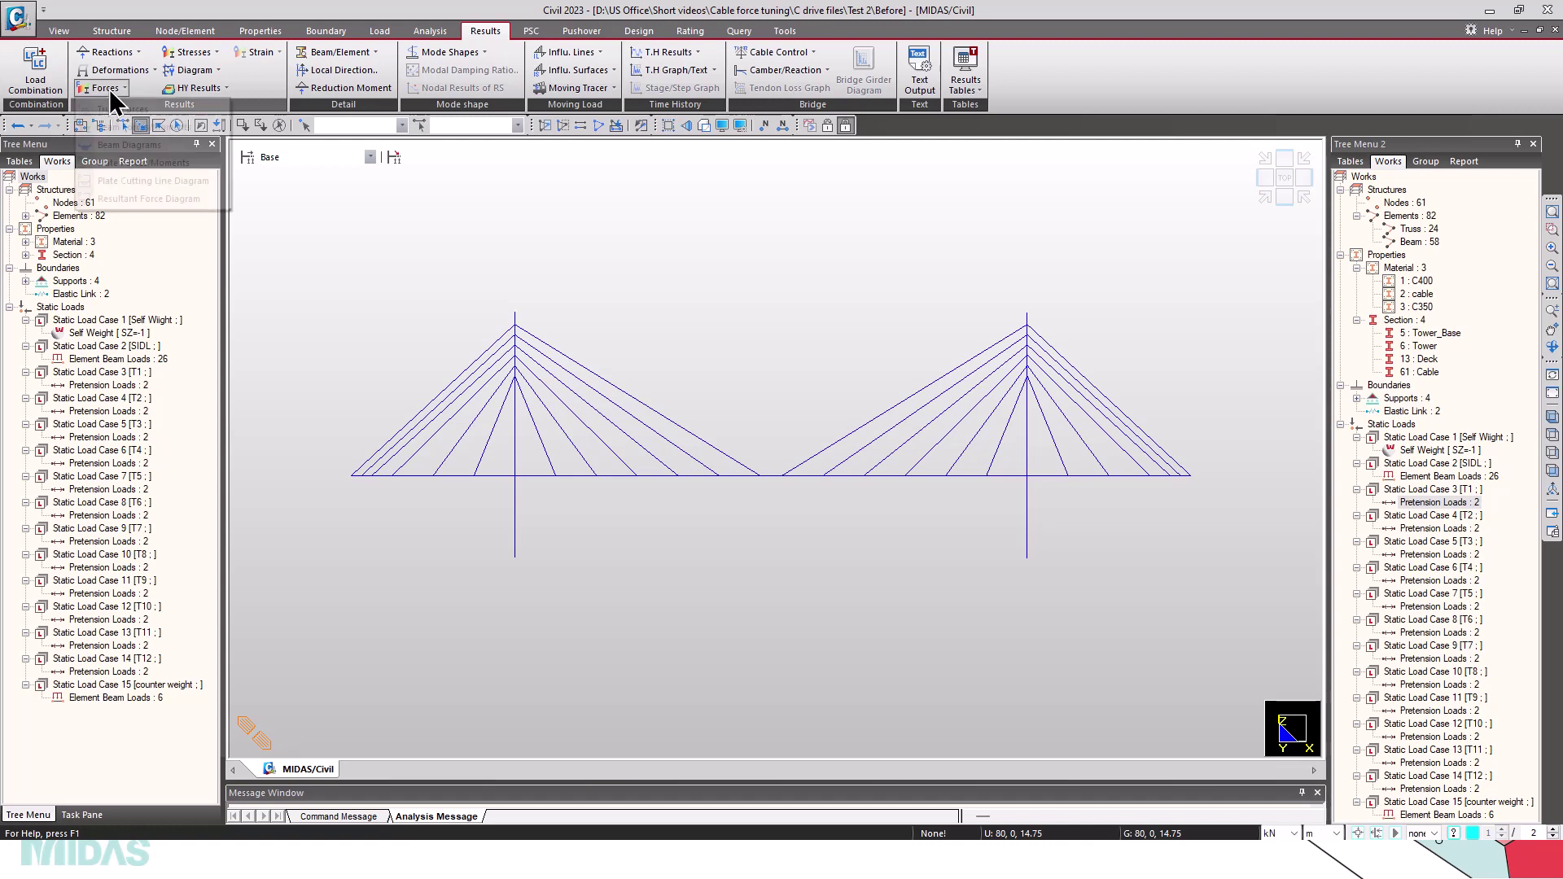
click(120, 147)
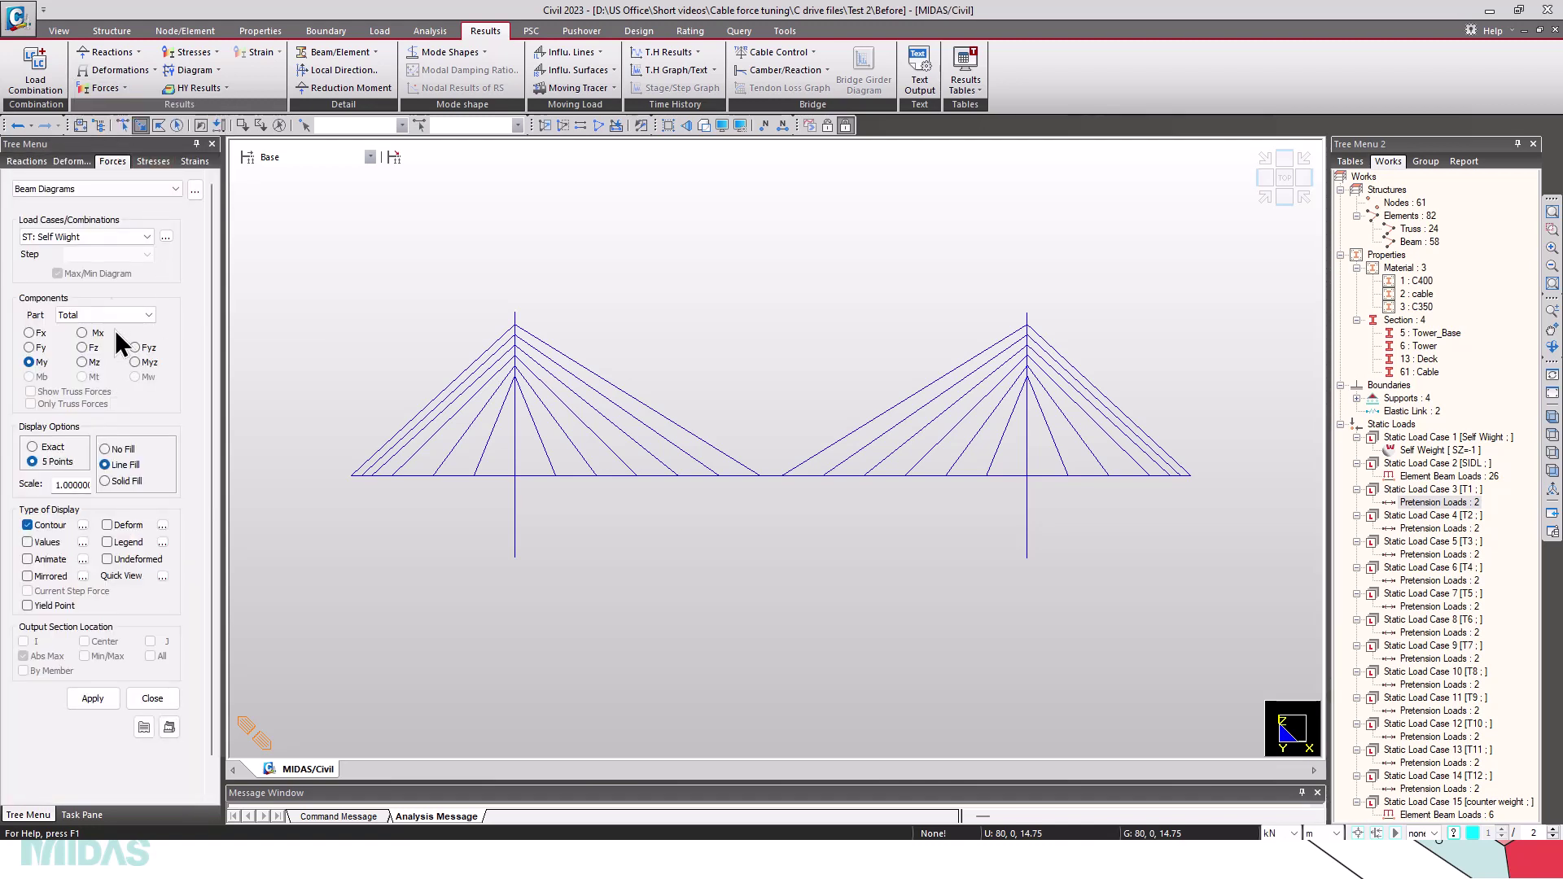
click(111, 238)
click(75, 415)
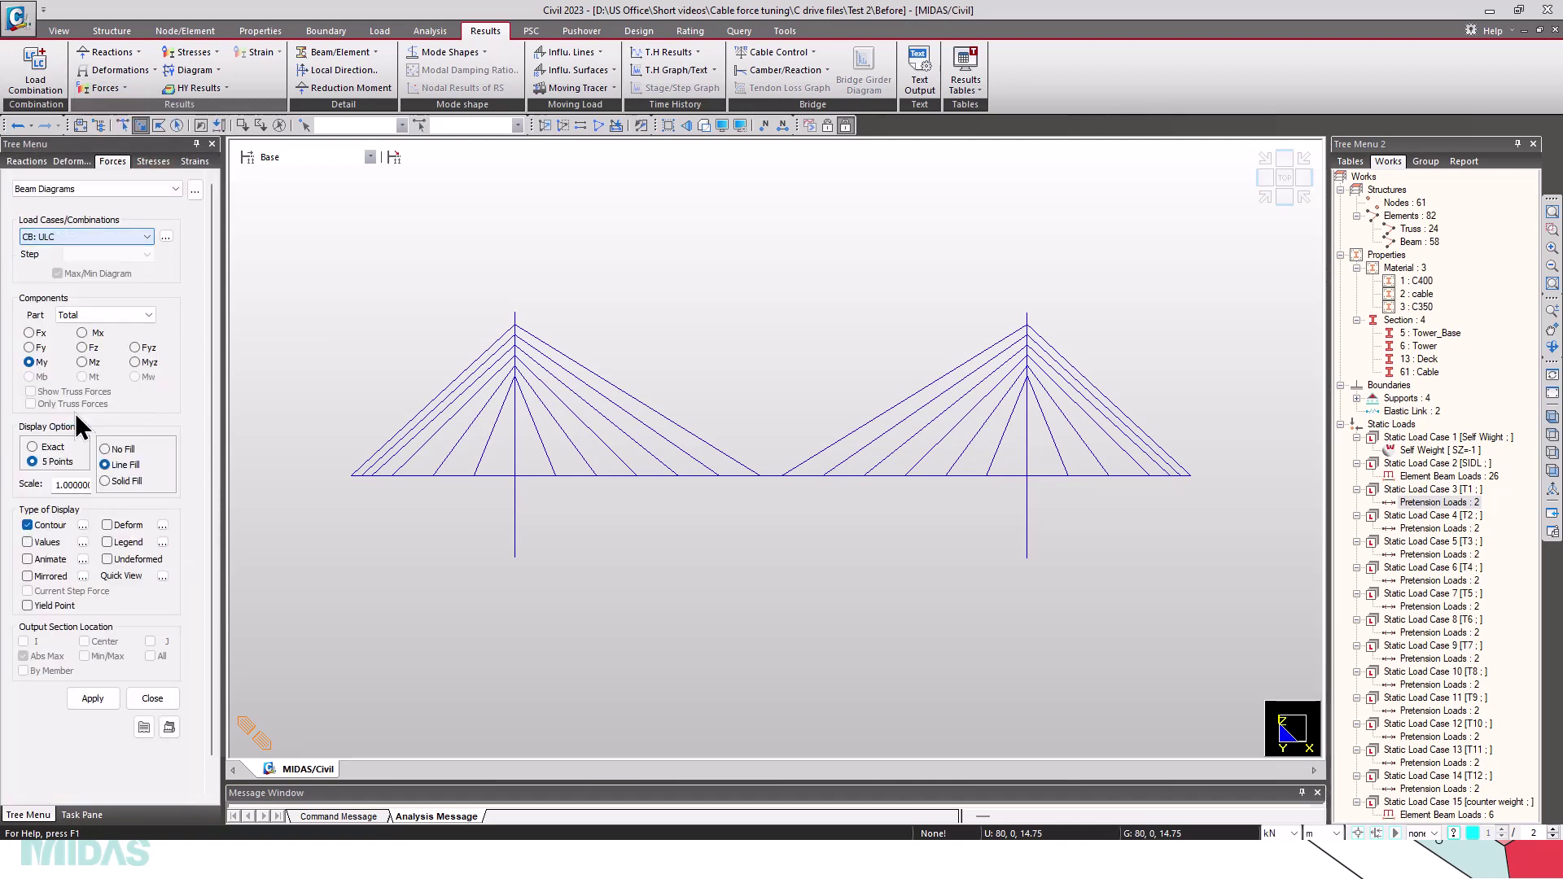
click(107, 542)
click(96, 693)
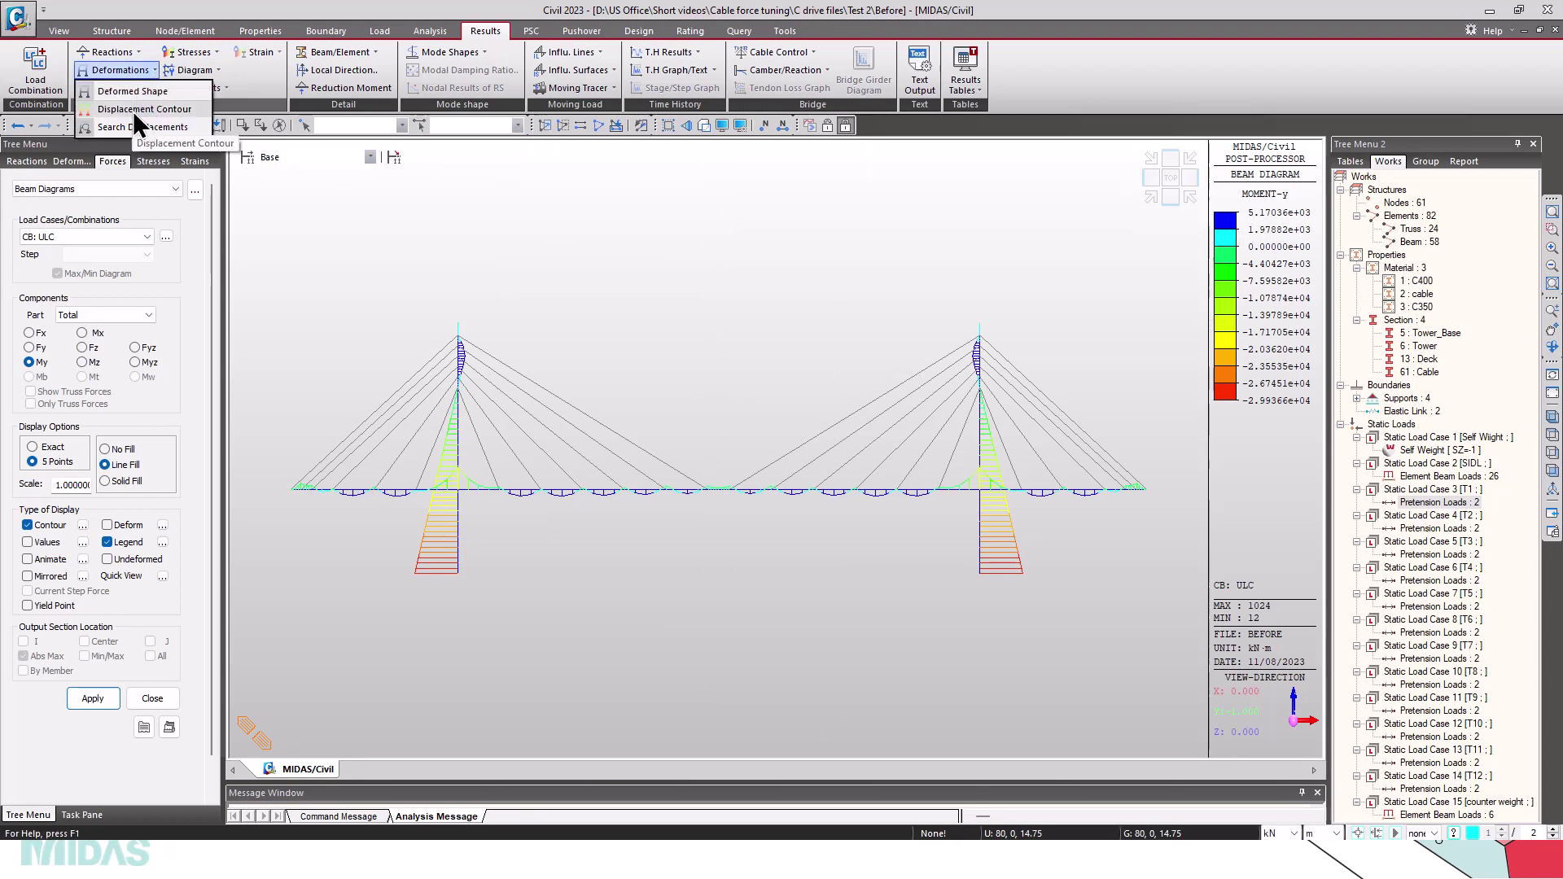
Plot the deformed shape of the bridge for the ULC combination using the DX component
click(140, 125)
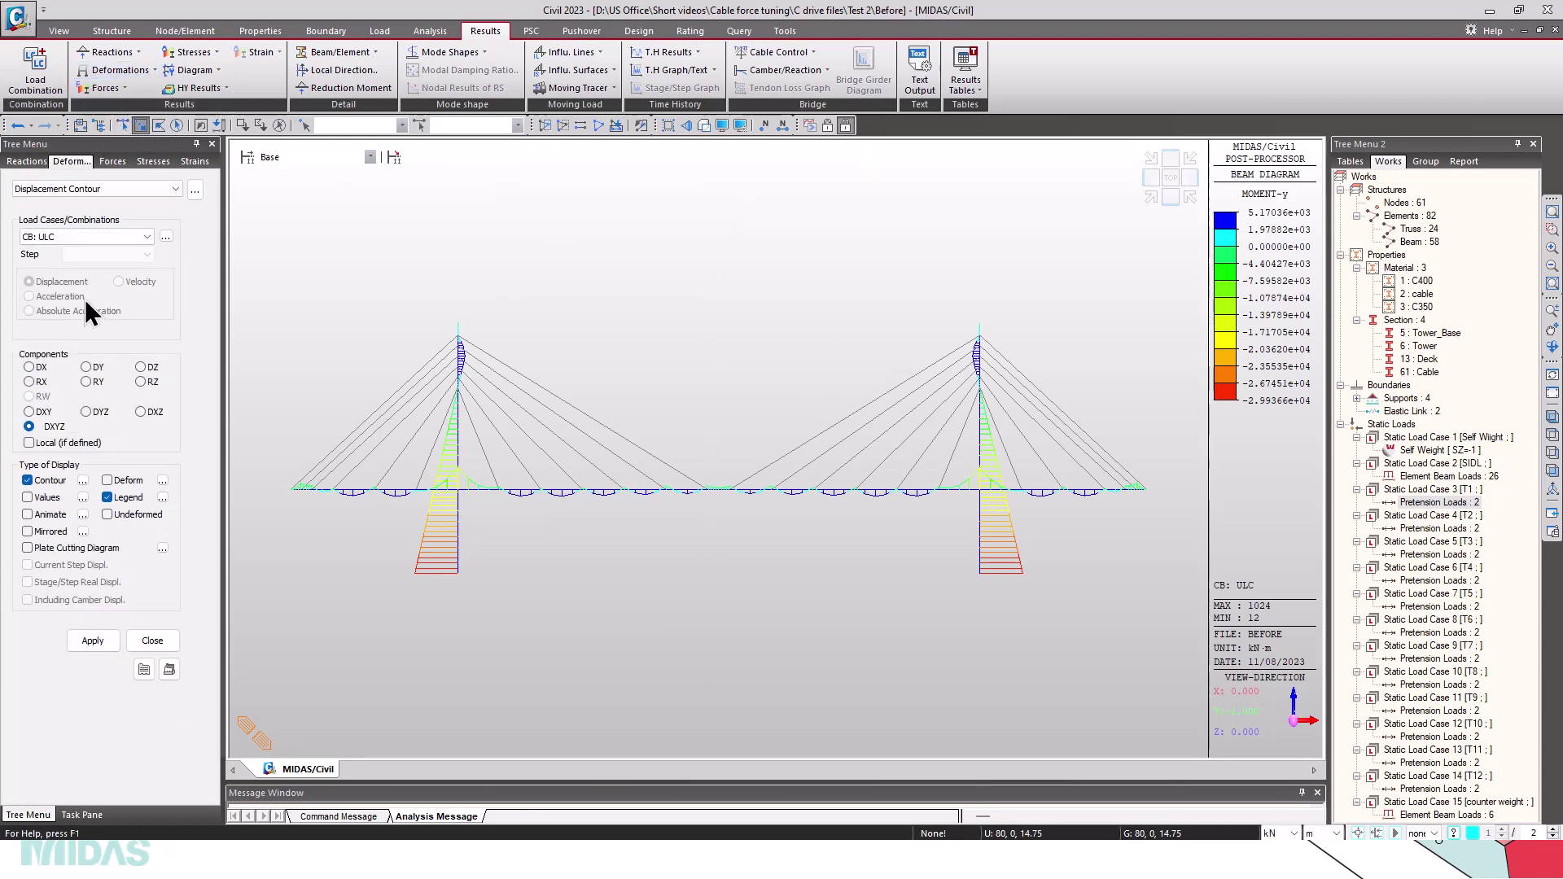
click(122, 125)
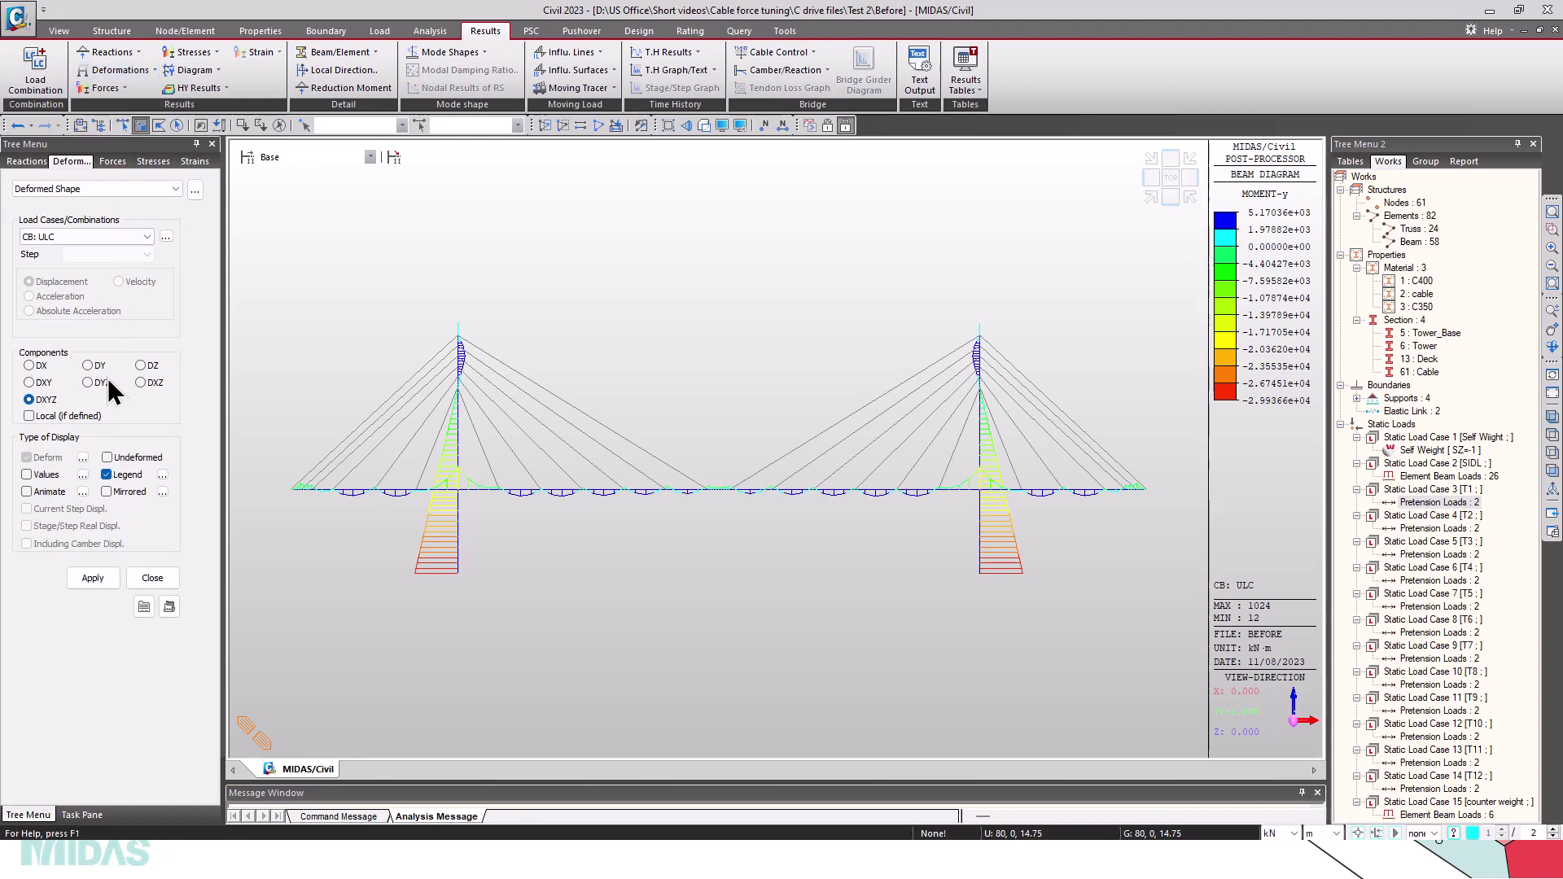
click(93, 579)
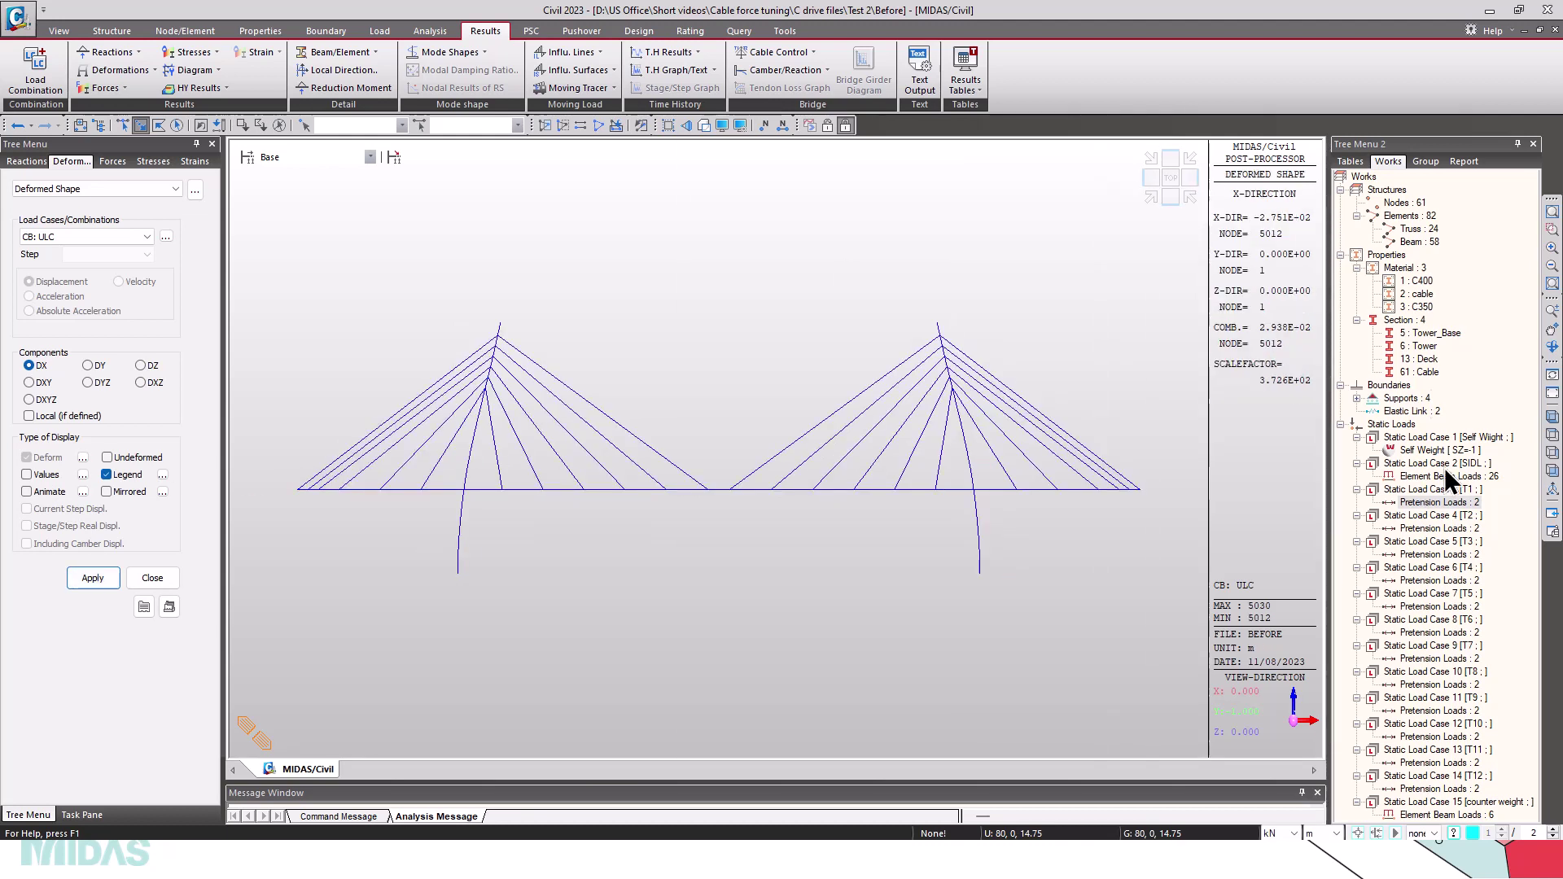
Select the Pylon structure group and activate only its elements in the deformed shape view
click(1426, 161)
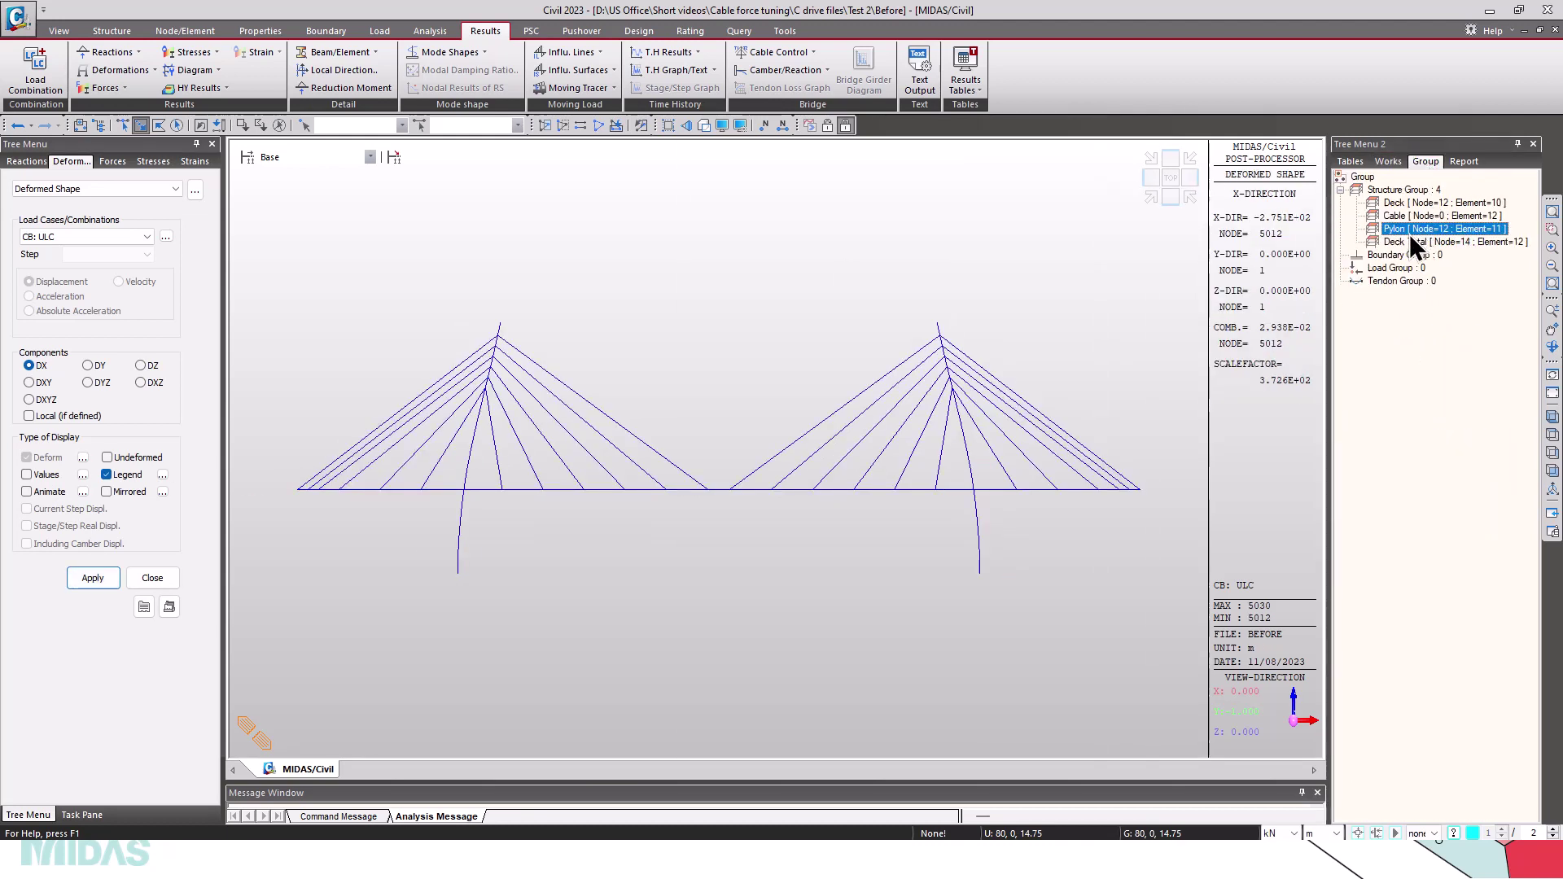
double_click(1400, 228)
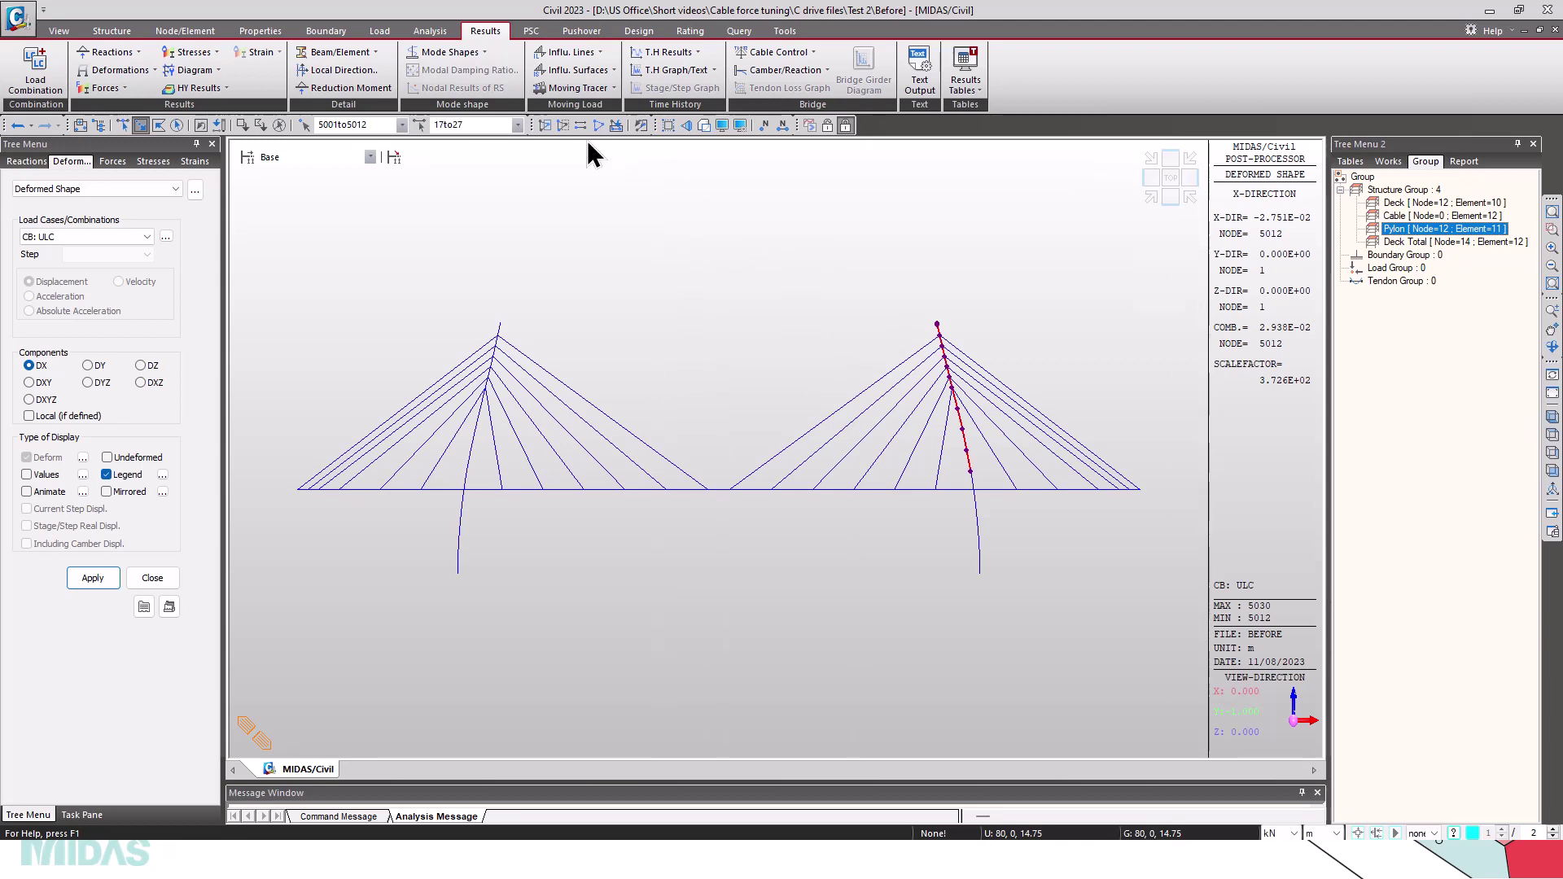
click(544, 124)
scroll(1005, 404, up, 3)
middle_drag(997, 433, 923, 390)
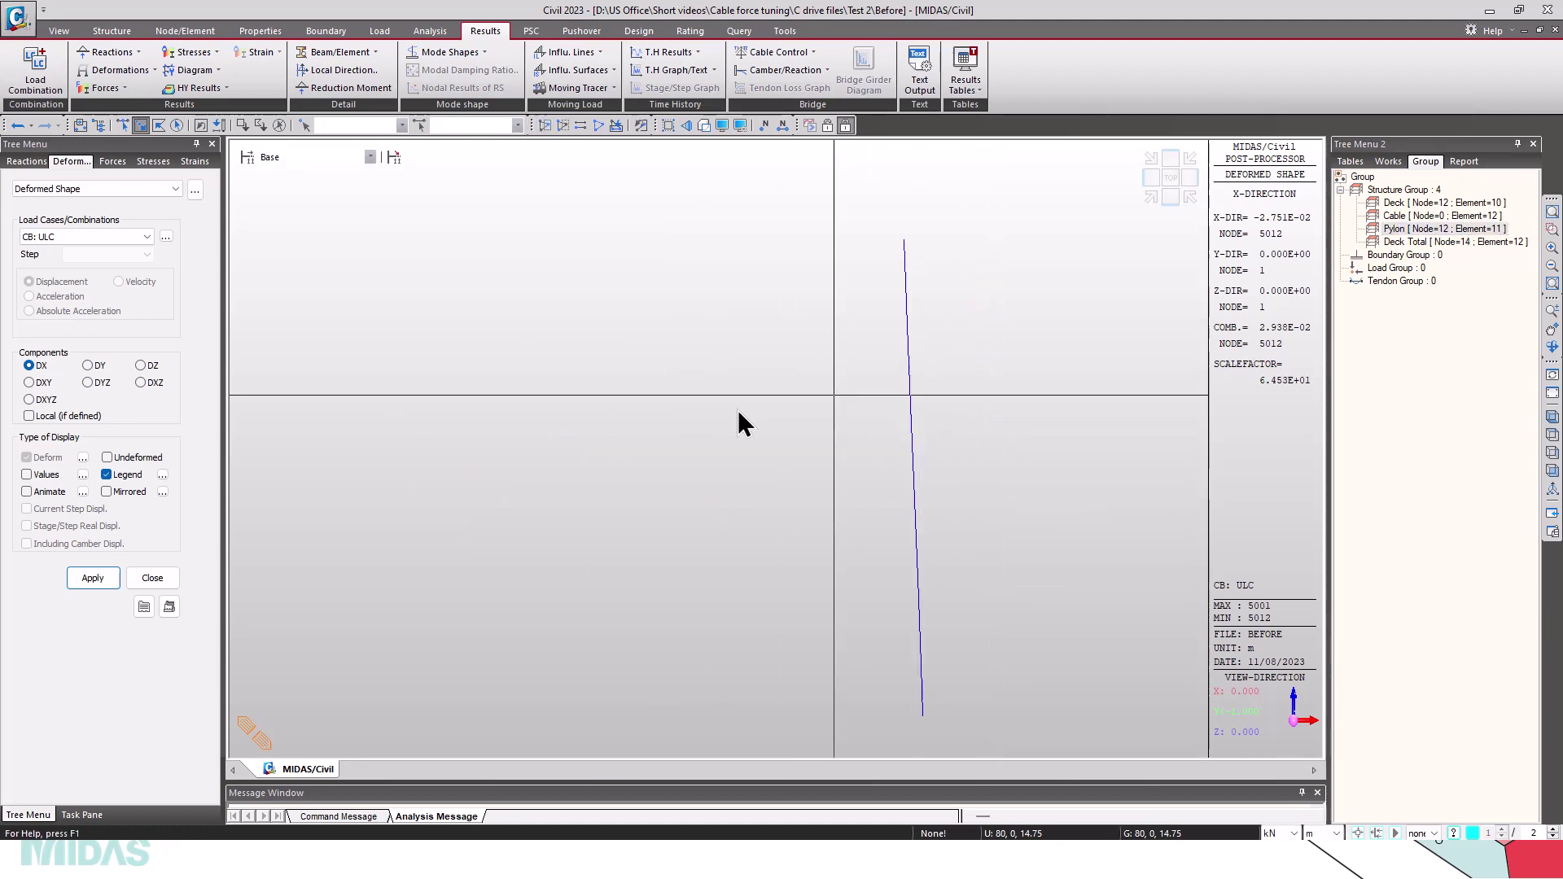
Show the DX displacement values along the isolated pylon's deformed shape
click(27, 475)
click(92, 577)
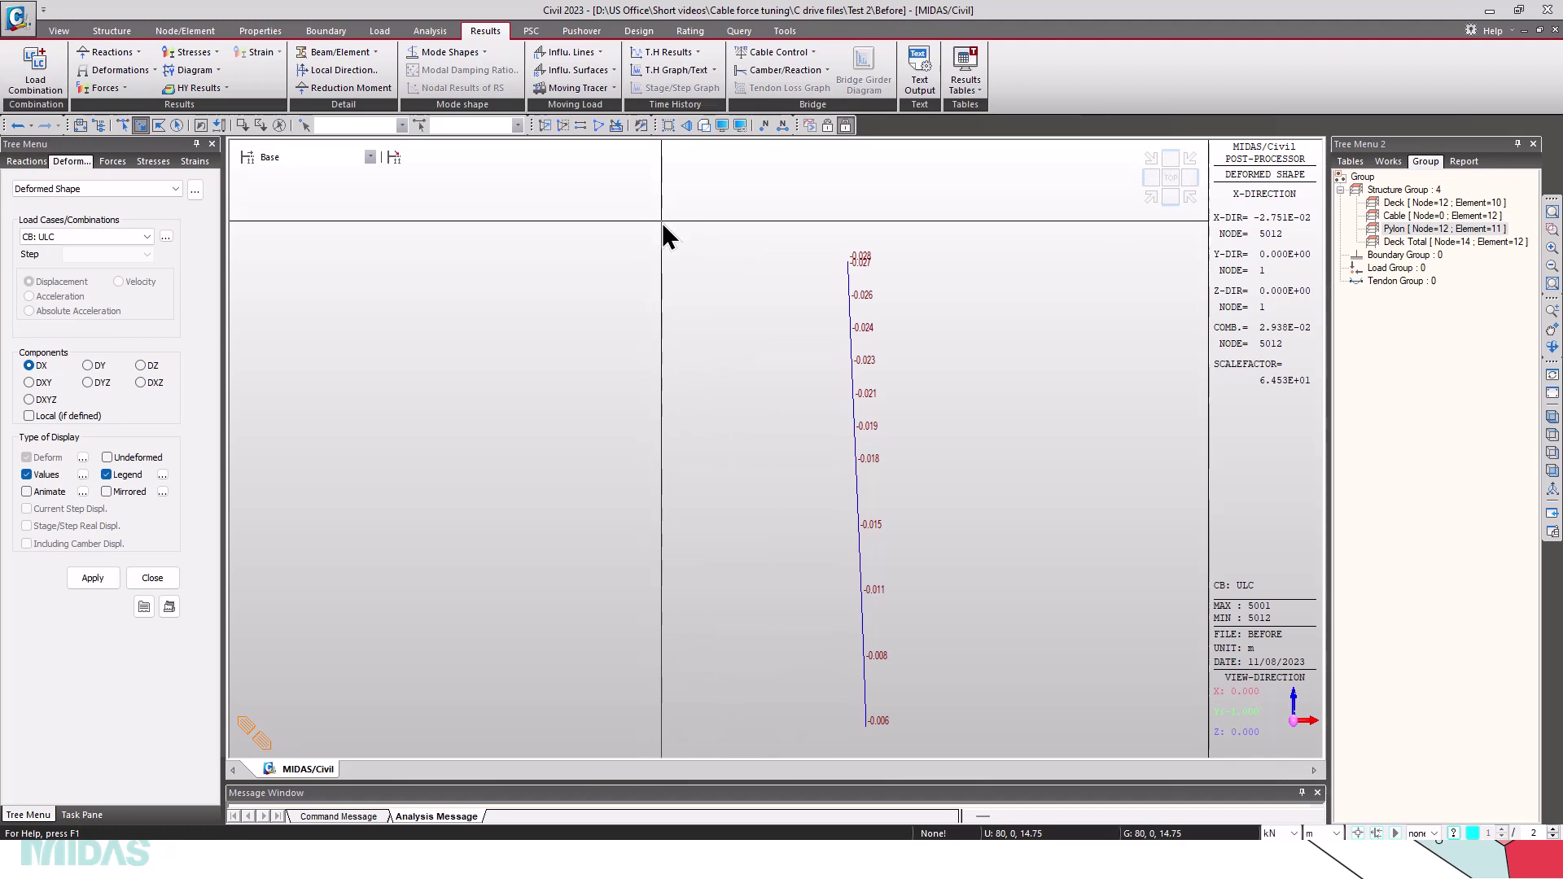
scroll(739, 318, down, 1)
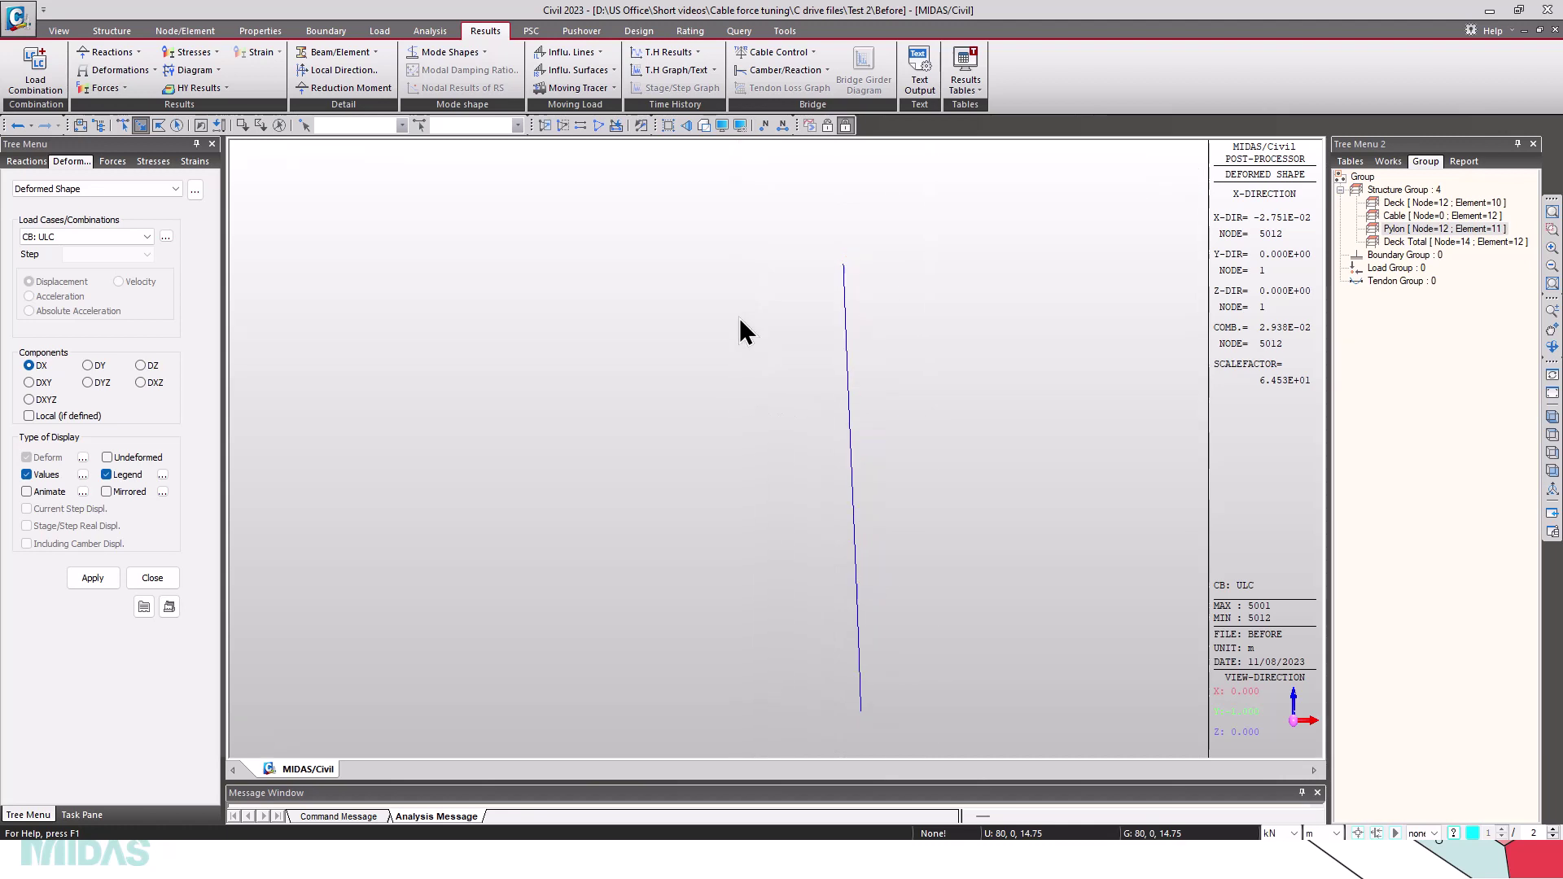